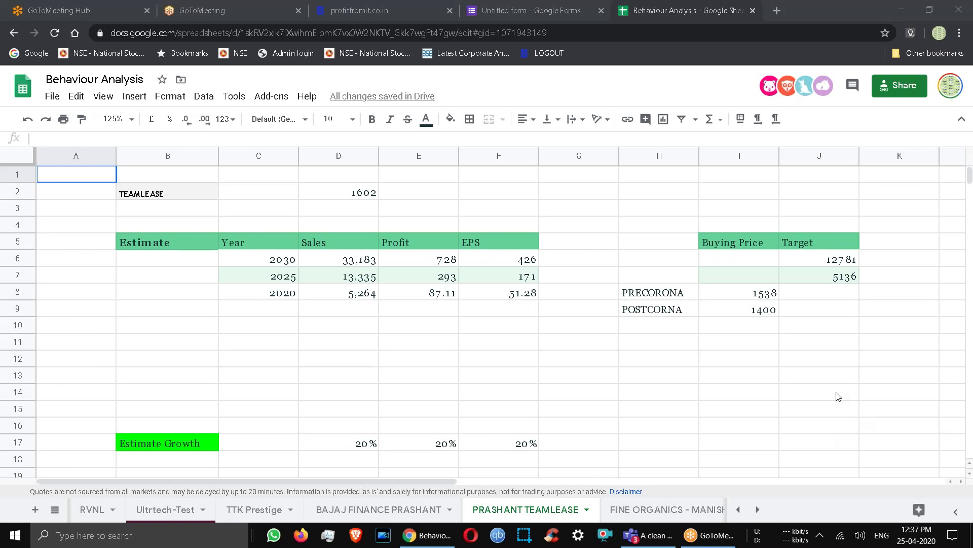
- Look through the Fine Organics and Tata Elxsi sheets, and return to the Teamlease sheet
left_click(677, 511)
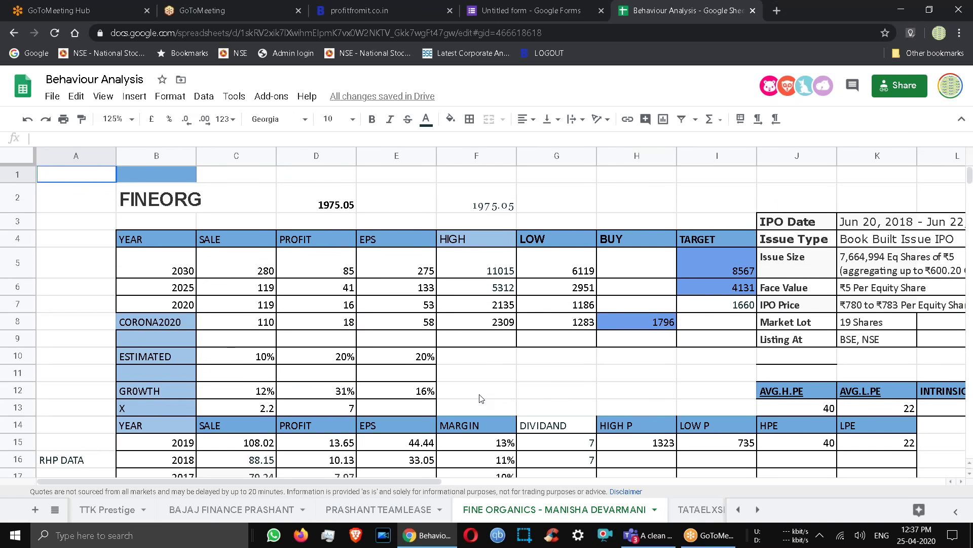
left_click(704, 516)
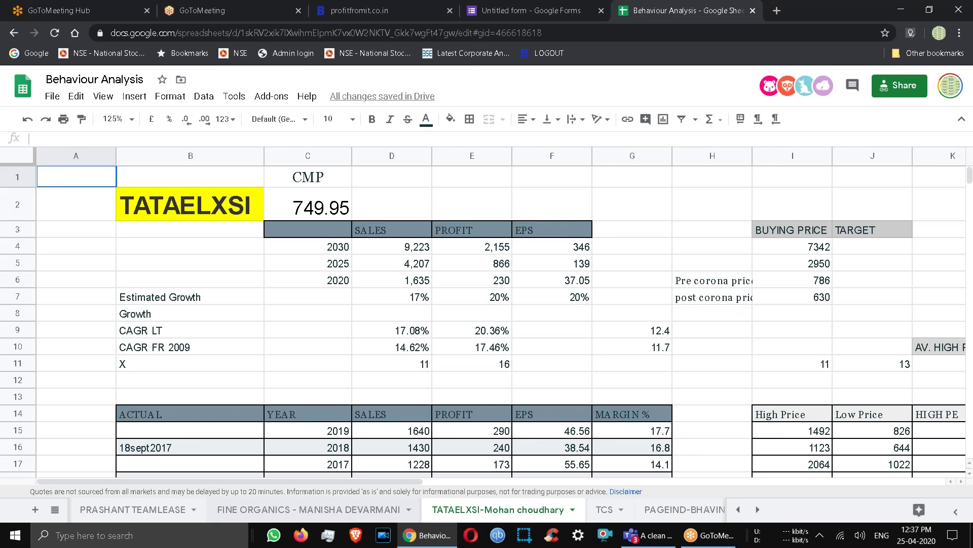
key("ctrl+shift+Page_Up")
key("ctrl+shift+Page_Up")
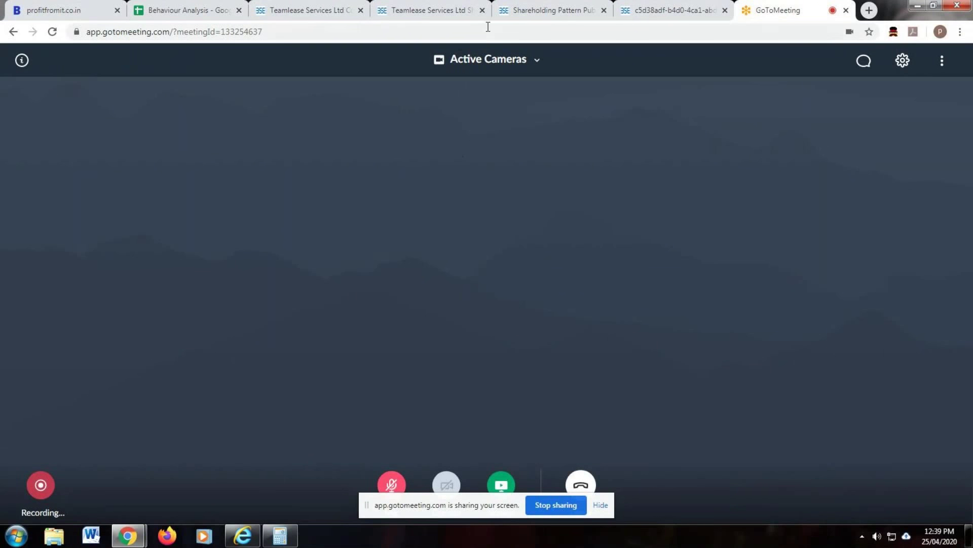
- Switch from the meeting page to the Behaviour Analysis spreadsheet and set the Teamlease sheet's zoom to 150%
left_click(215, 12)
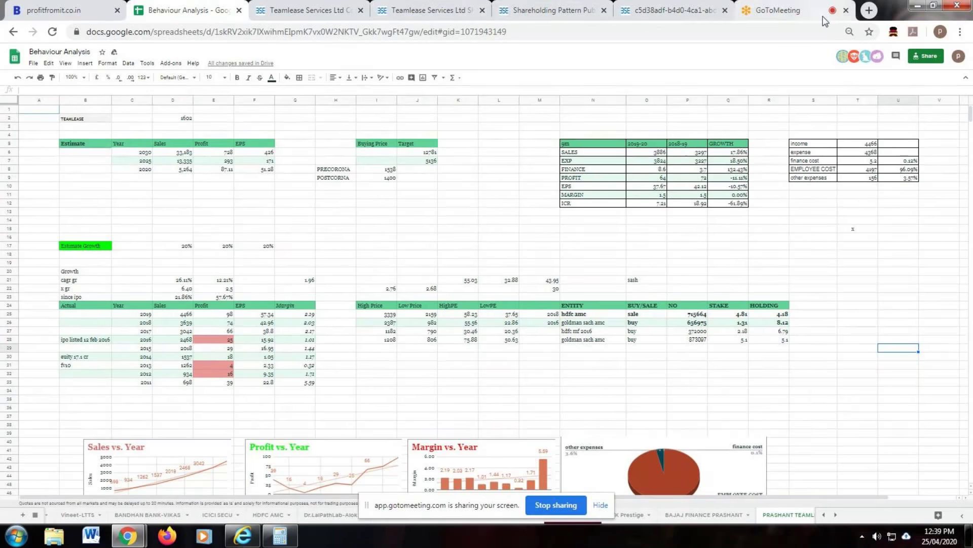
left_click(801, 11)
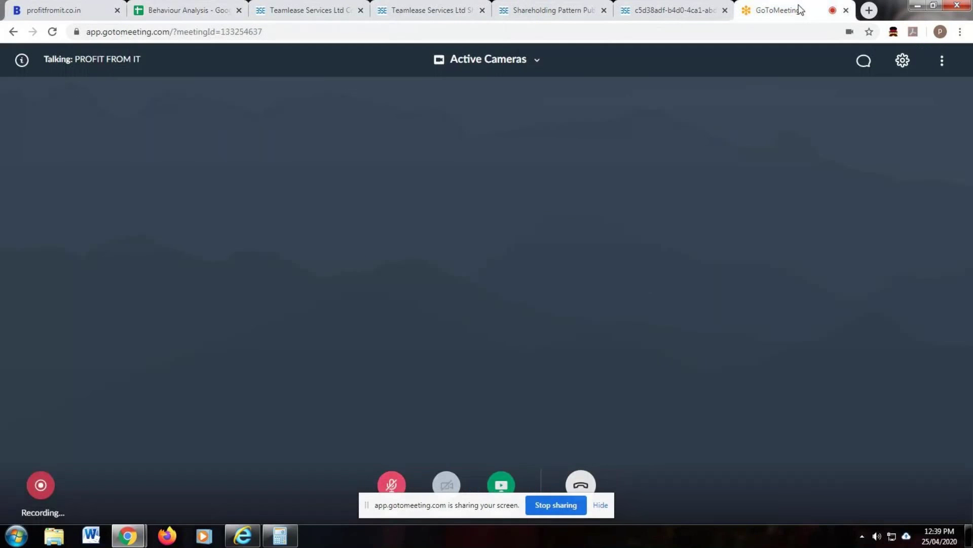
left_click(171, 12)
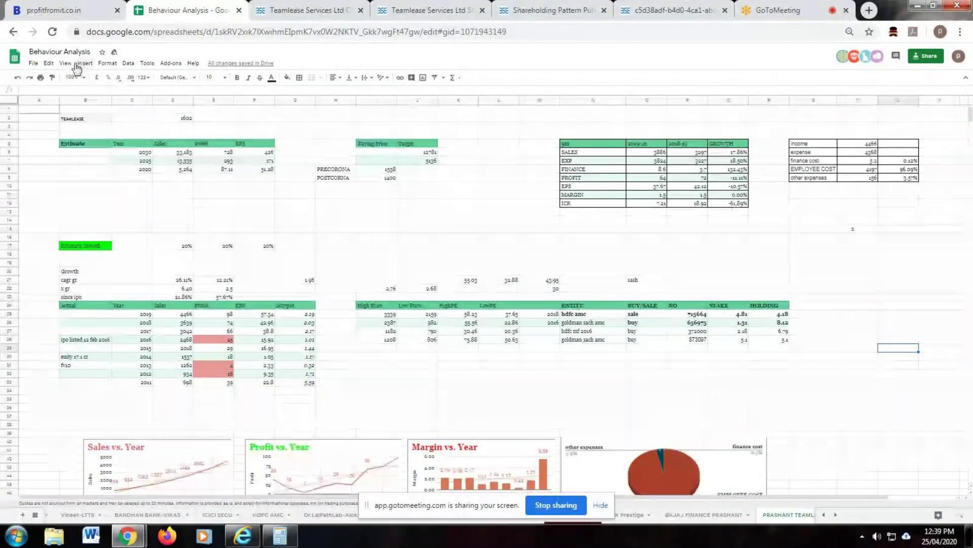
left_click(67, 64)
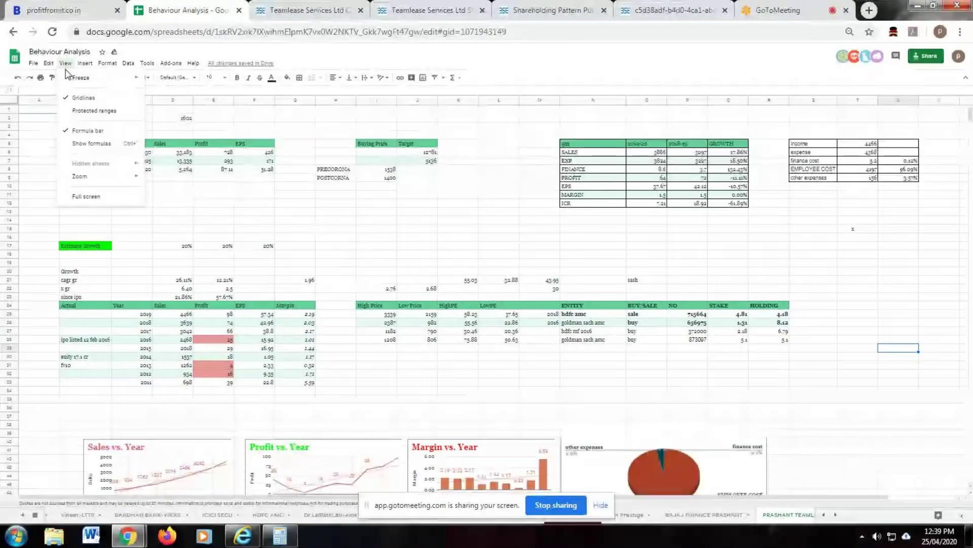
mouse_move(116, 176)
left_click(10, 133)
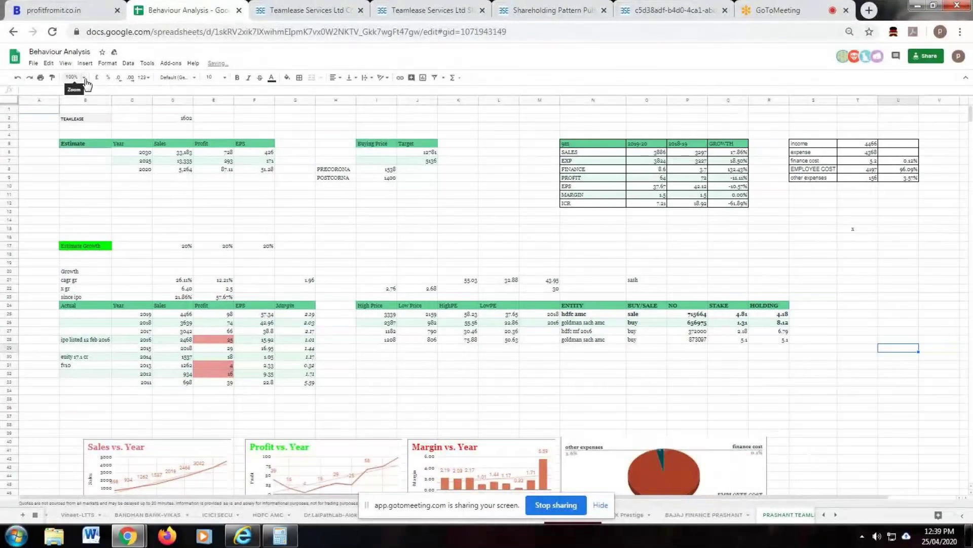
left_click(82, 78)
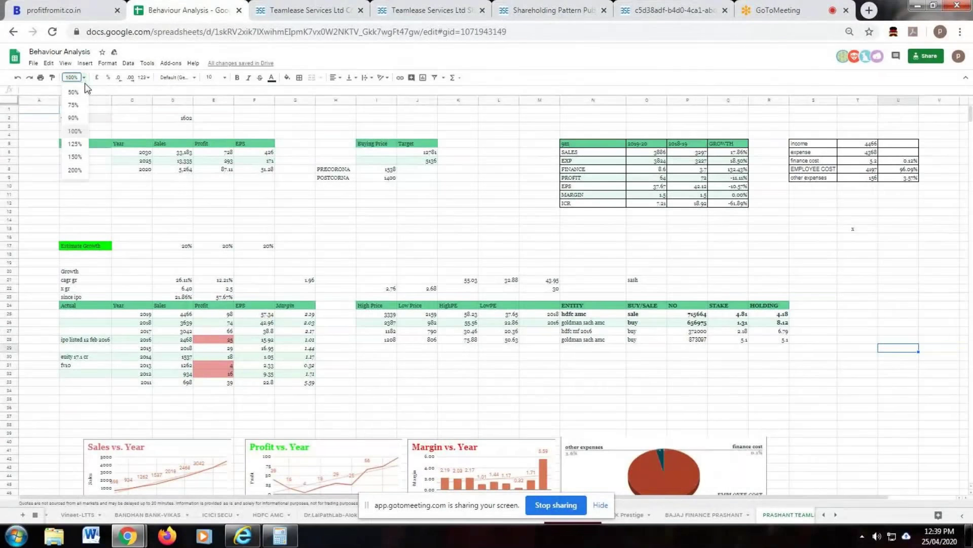
left_click(75, 157)
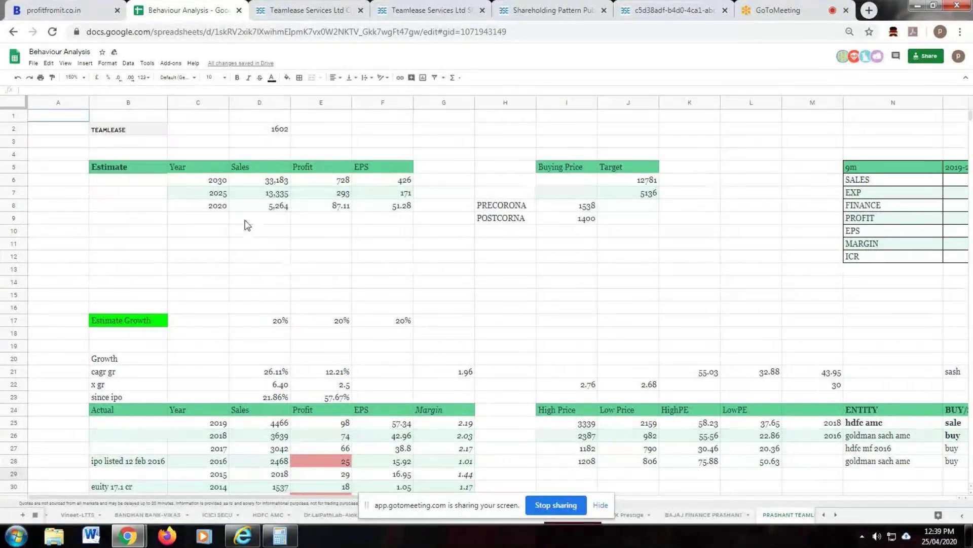
- Review the Teamlease estimates, growth rates, yearly actuals and the nine-month 2019-20 versus 2018-19 comparison
scroll(419, 279, "down", 3)
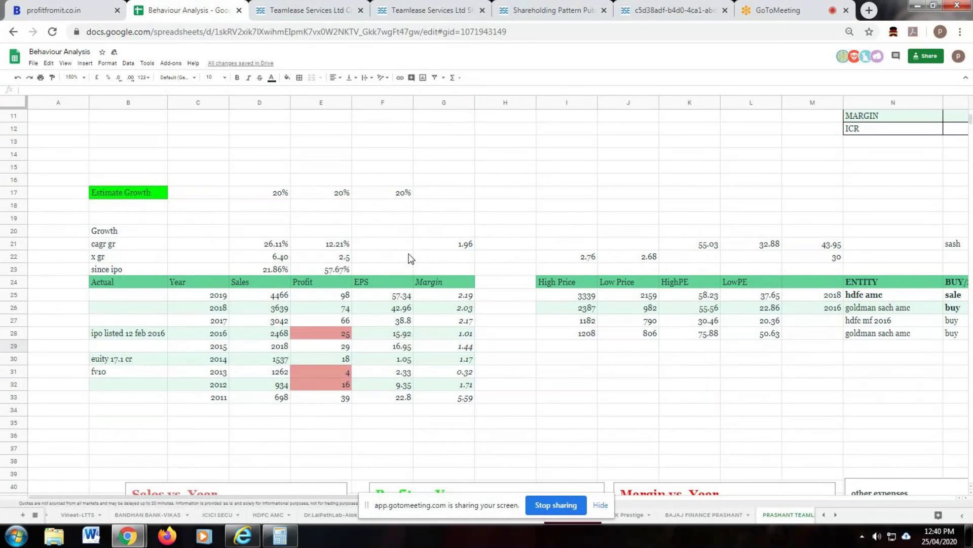
scroll(405, 256, "up", 2)
scroll(410, 261, "up", 2)
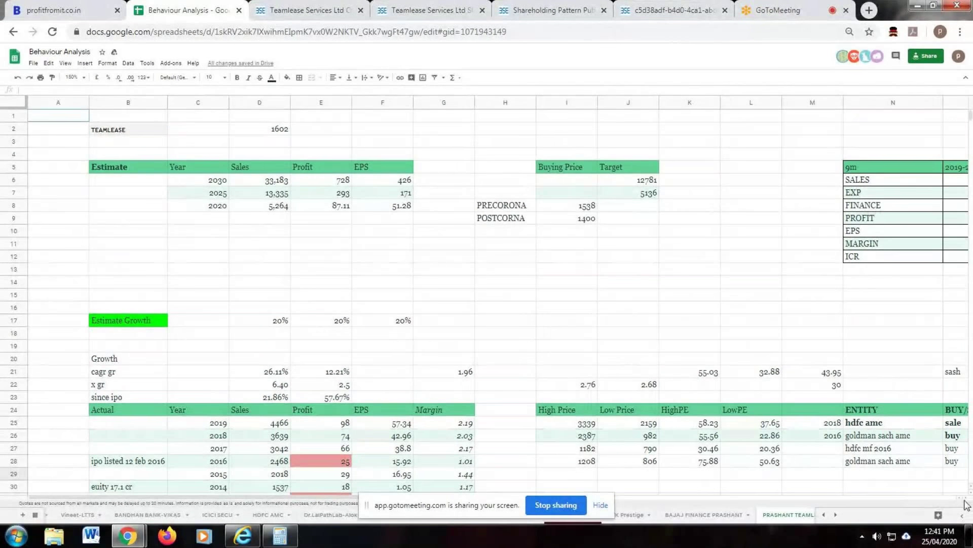
triple_click(964, 503)
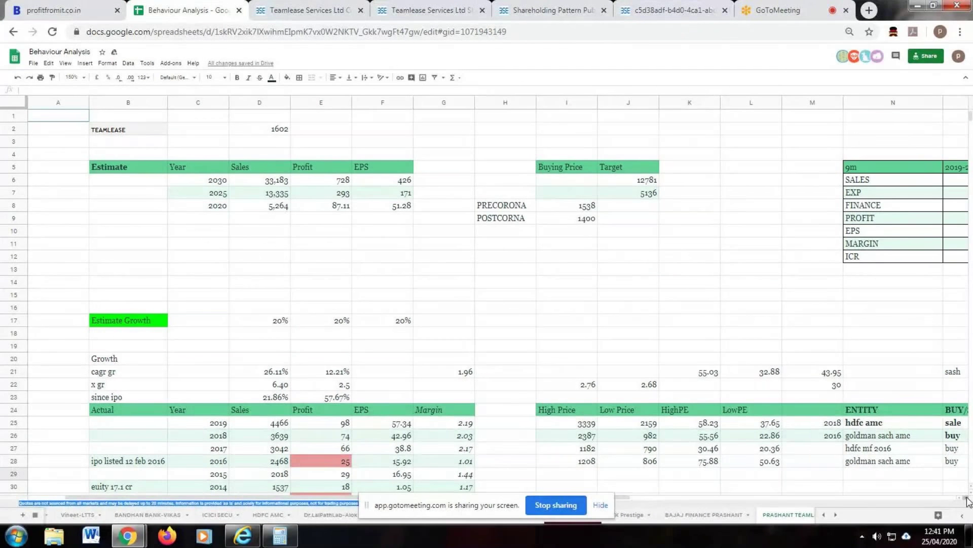
left_click(966, 498)
left_click(966, 498)
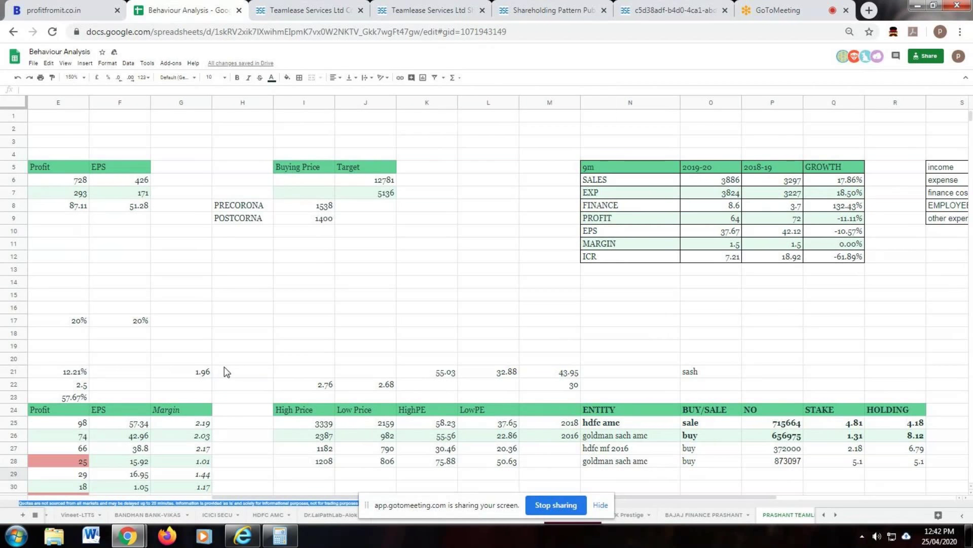
scroll(224, 369, "down", 2)
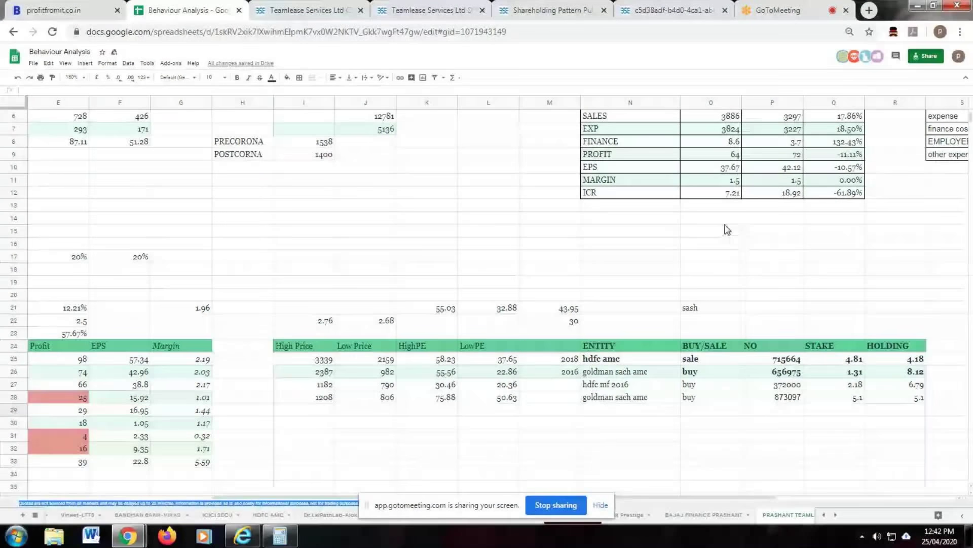
scroll(746, 224, "up", 1)
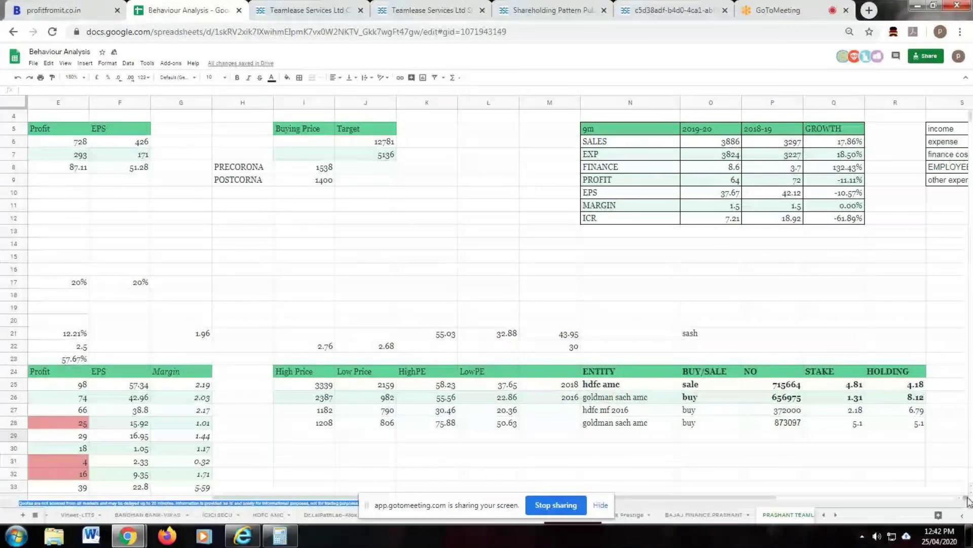
- Examine the income and expense breakdown, including finance cost, employee cost and other expenses
scroll(969, 499, "right", 4)
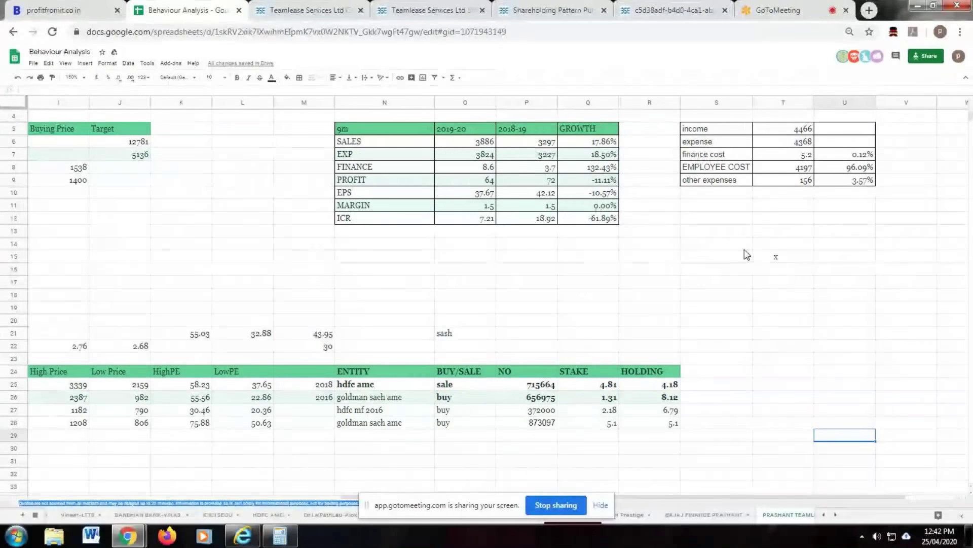
left_click_drag(885, 498, 922, 488)
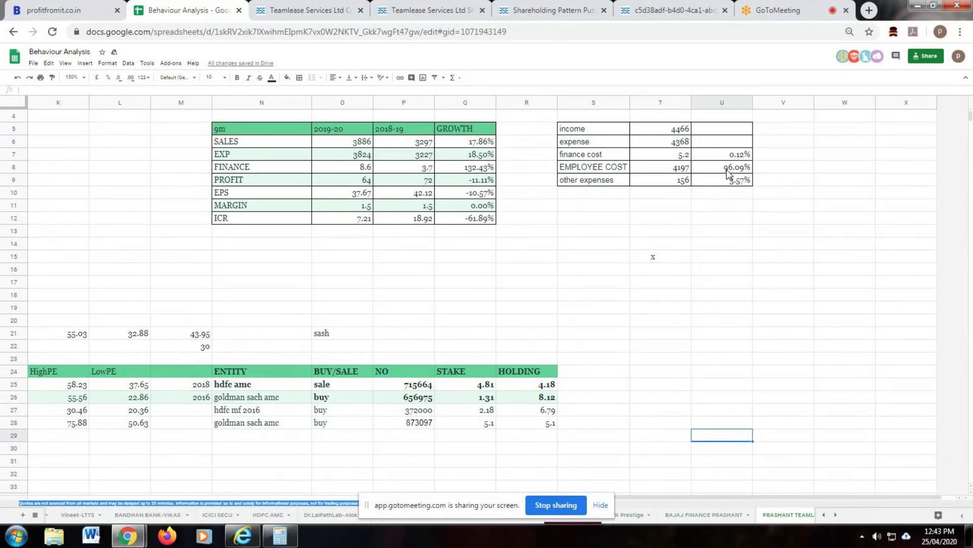
scroll(725, 217, "up", 1)
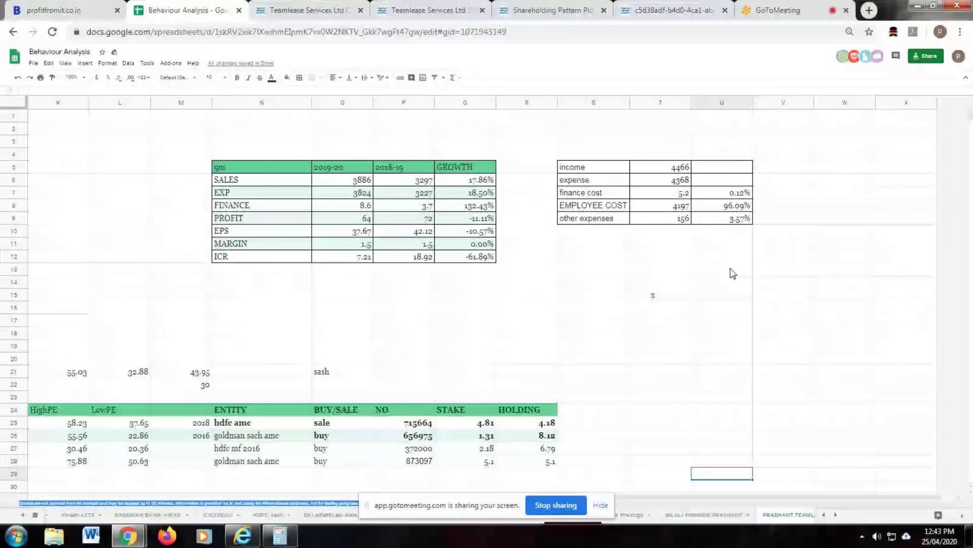
- Examine the high and low price and P/E table, select cell M22, and review the entities' buy and sale transactions
left_click_drag(820, 497, 571, 490)
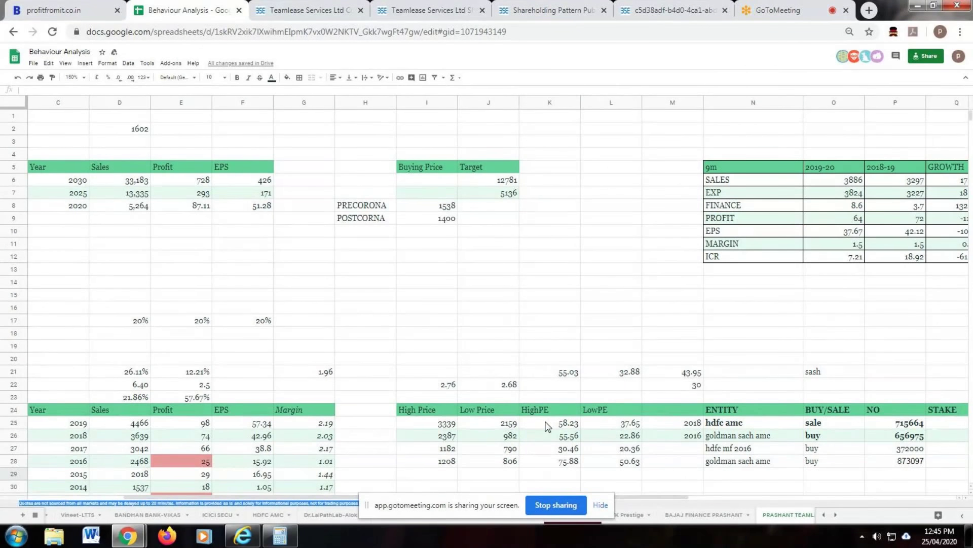
left_click(696, 386)
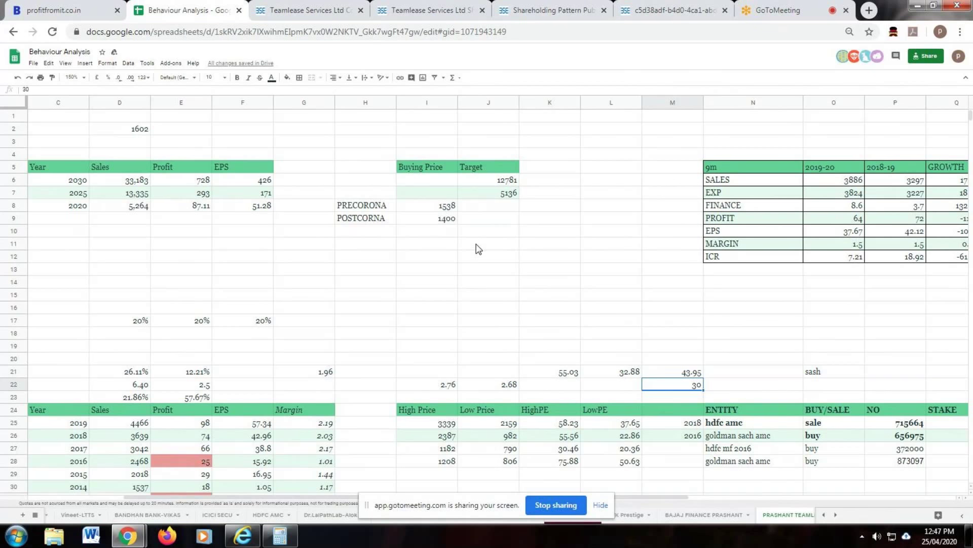
scroll(478, 249, "down", 1)
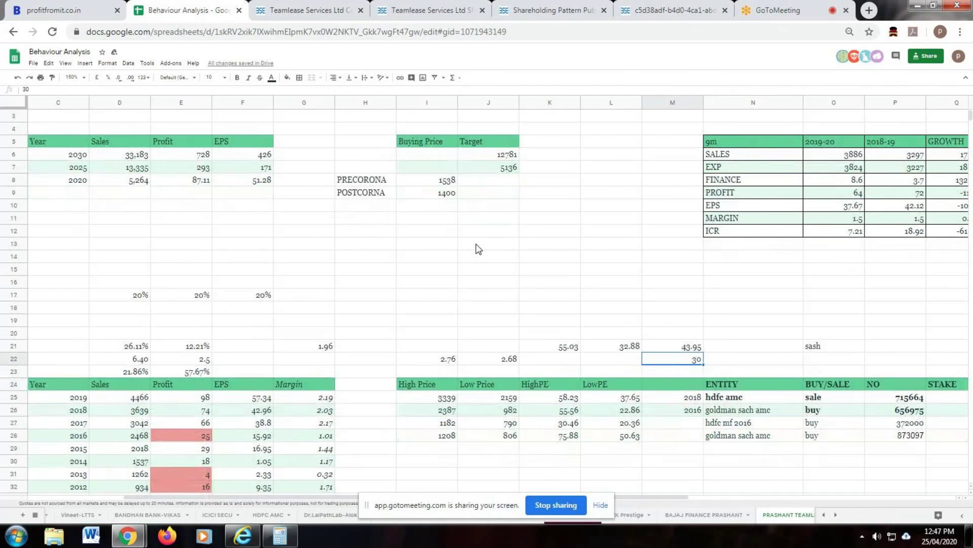
scroll(478, 249, "down", 1)
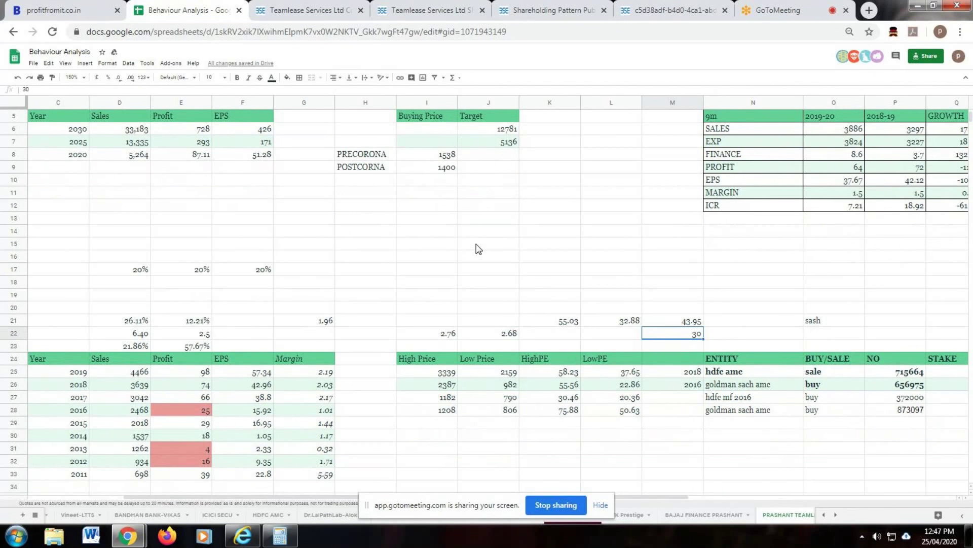
scroll(478, 249, "down", 2)
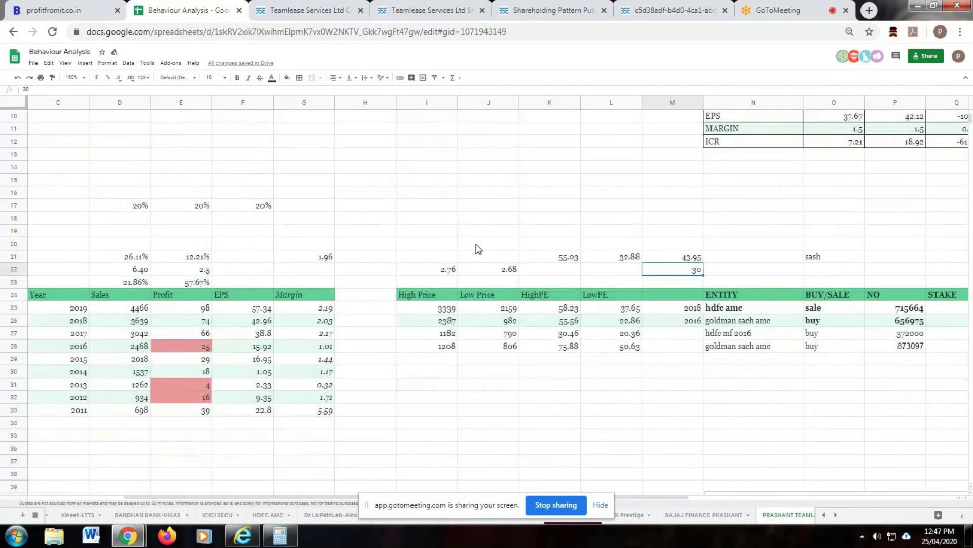
scroll(478, 249, "down", 2)
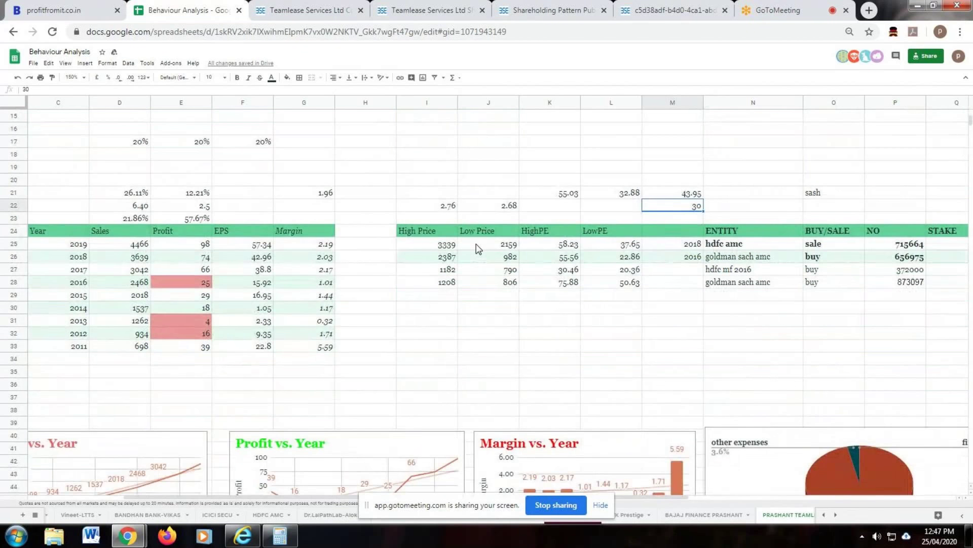
scroll(478, 248, "up", 2)
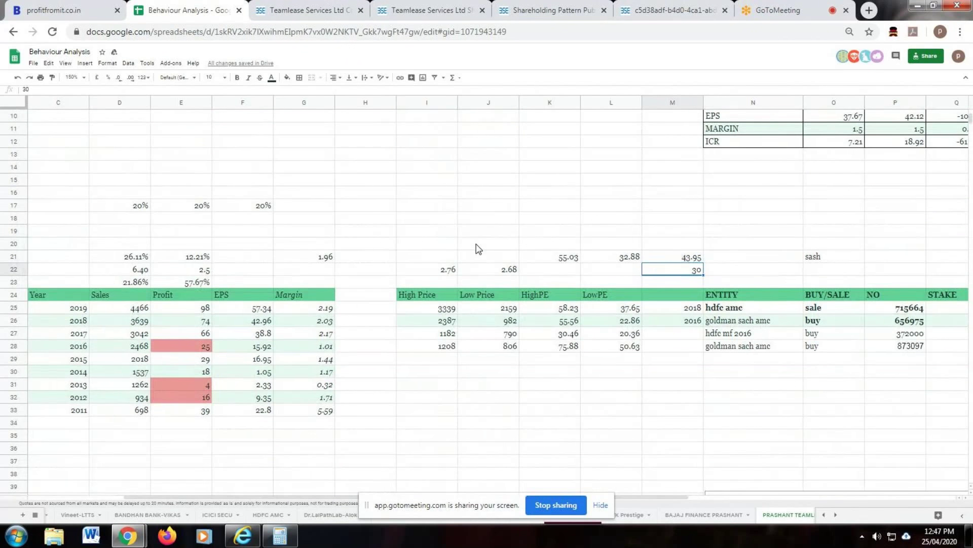
scroll(478, 249, "down", 2)
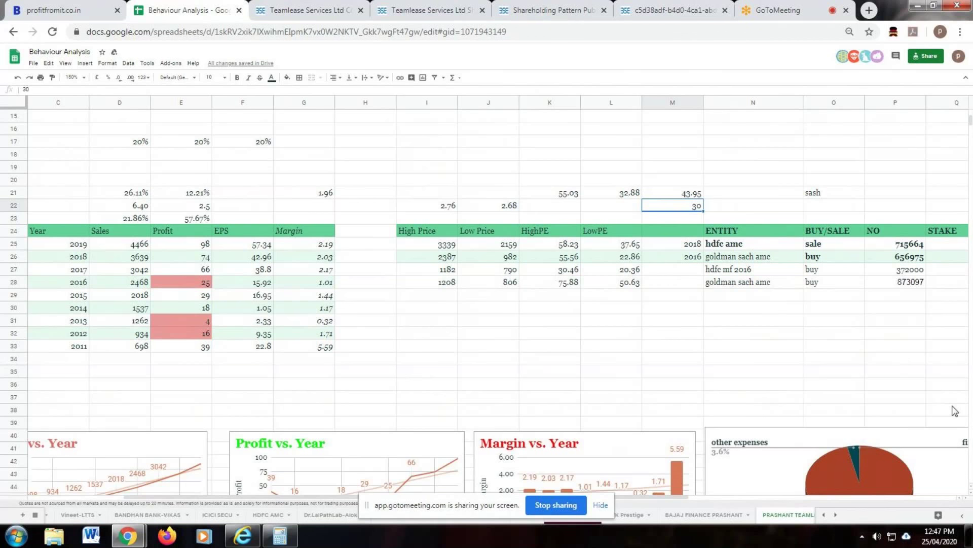
scroll(972, 516, "right", 2)
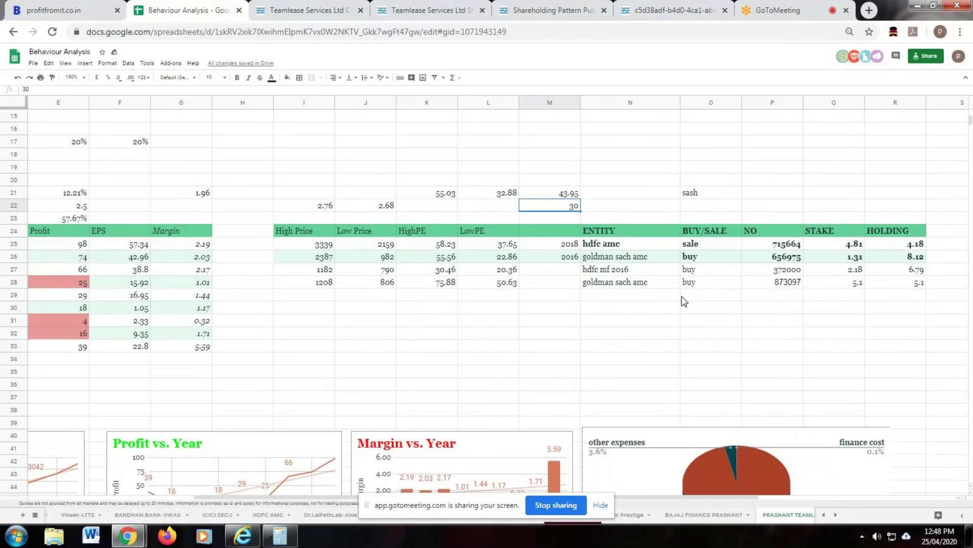
- Examine the sales, profit, margin and expense charts, plus the 2020 and 2016 shareholding tables and pledged share
scroll(679, 300, "down", 5)
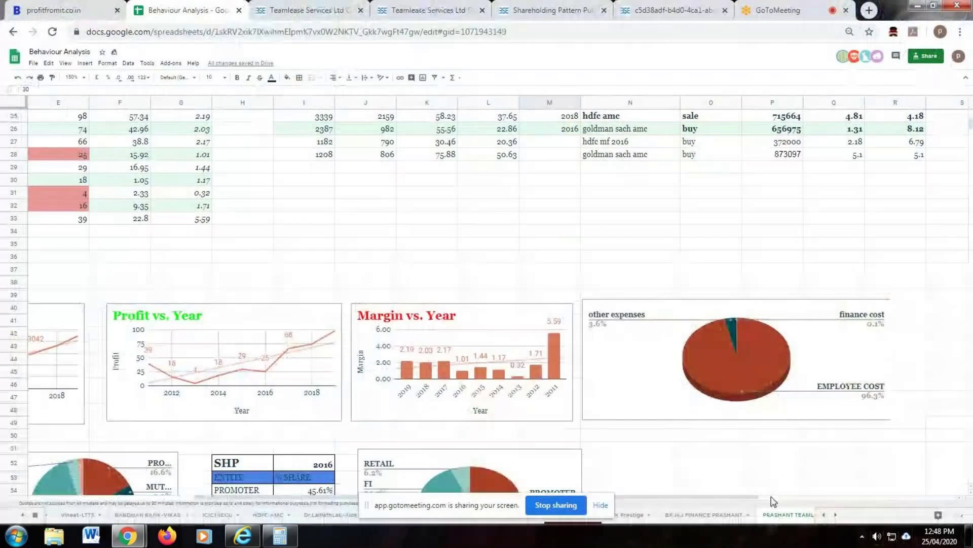
left_click_drag(676, 502, 583, 502)
scroll(752, 379, "up", 3)
scroll(754, 377, "down", 2)
scroll(755, 378, "up", 2)
scroll(756, 380, "down", 5)
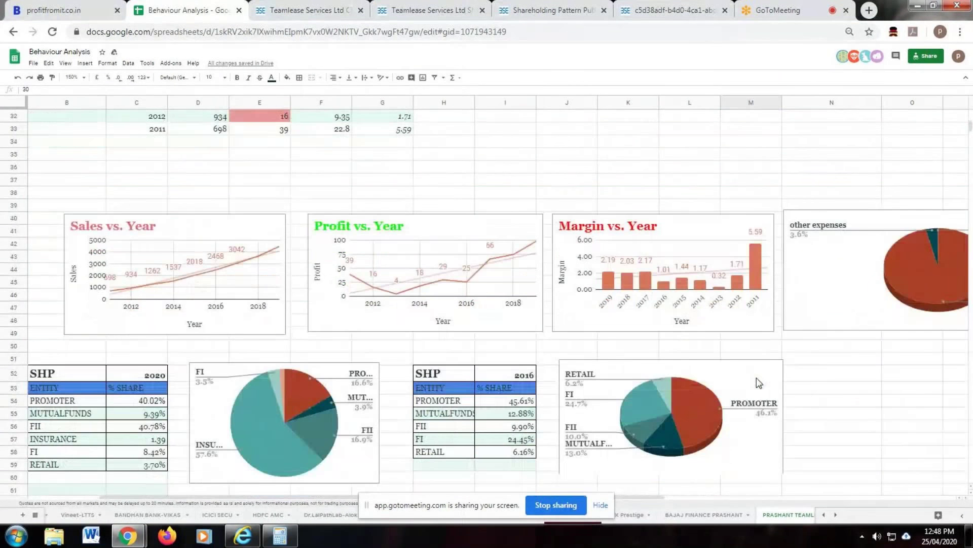
scroll(757, 377, "down", 3)
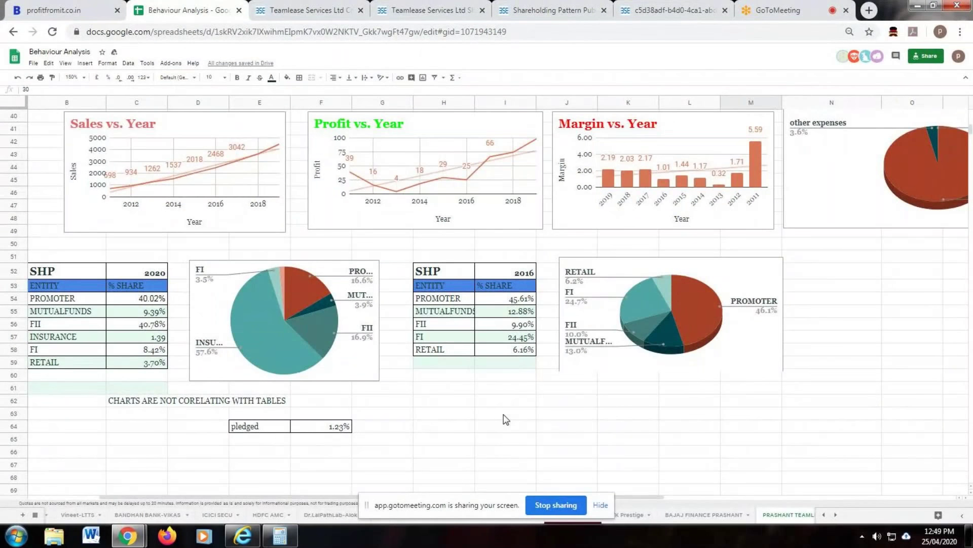
- Revisit the yearly actuals, growth rates and P/E table above the sales, profit and margin charts
scroll(505, 419, "up", 3)
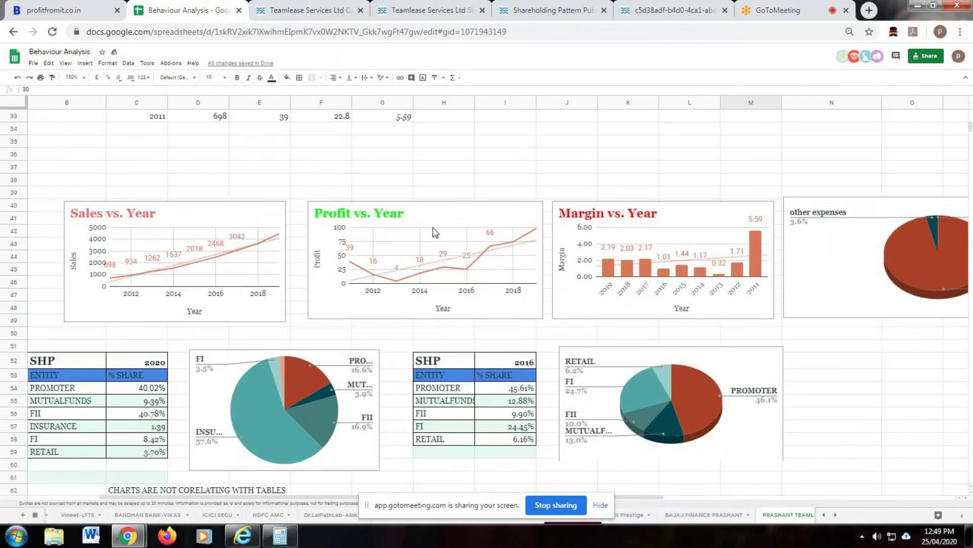
scroll(456, 188, "up", 3)
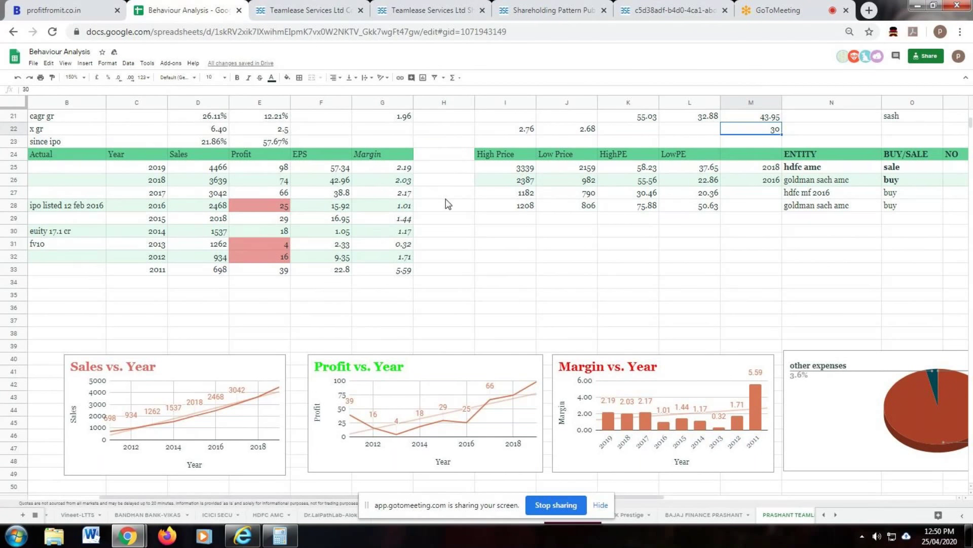
scroll(448, 204, "up", 2)
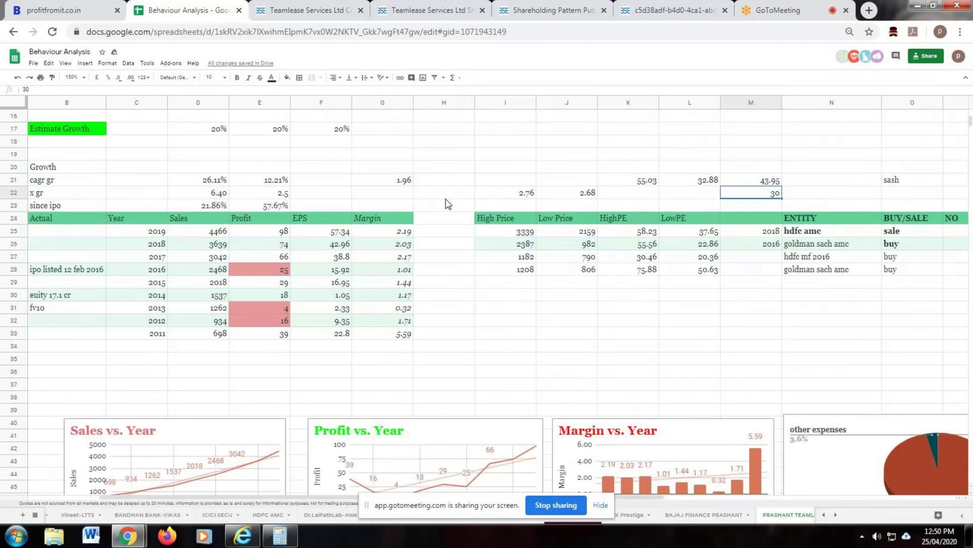
scroll(448, 204, "down", 2)
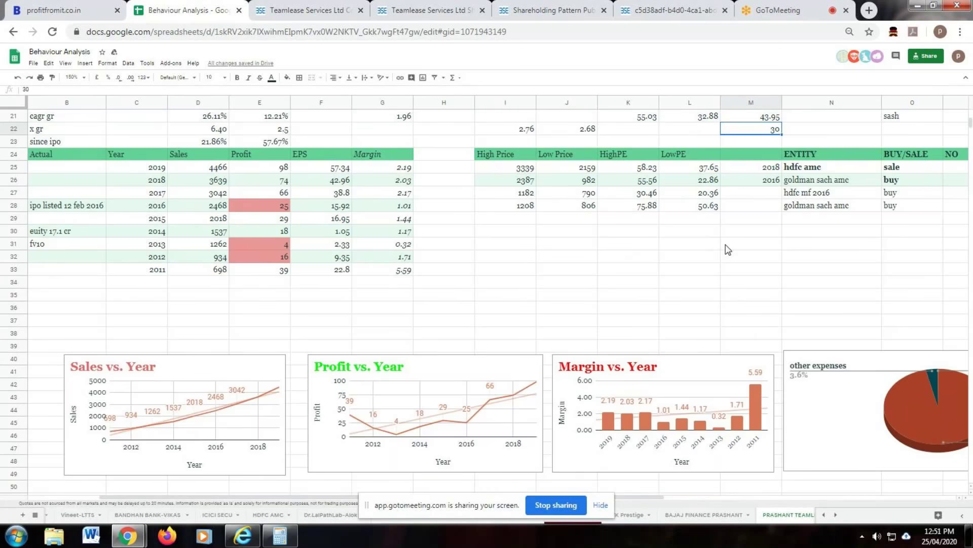
- Examine the sales, profit and margin charts and the 2020 and 2016 shareholding tables, and return to the figures above
scroll(727, 249, "down", 4)
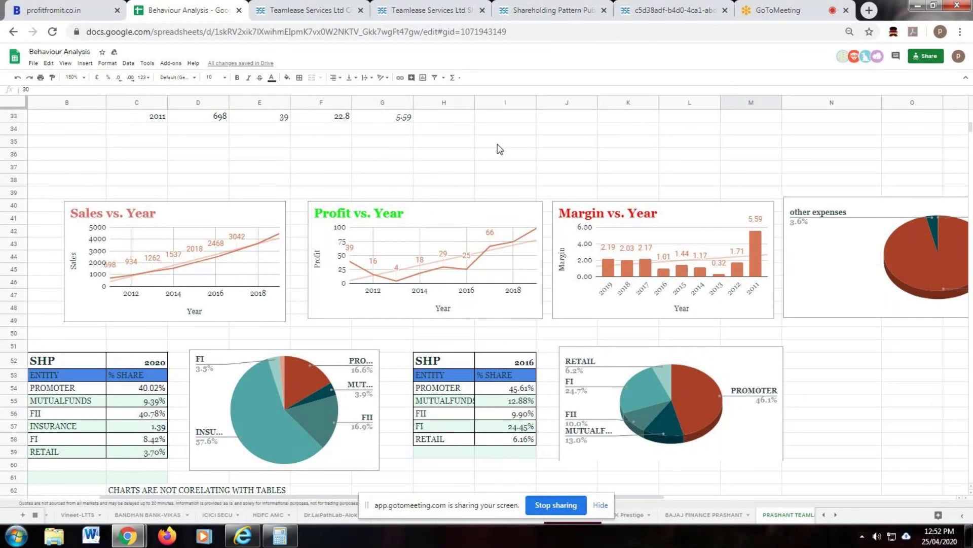
scroll(499, 149, "up", 1)
scroll(497, 153, "up", 5)
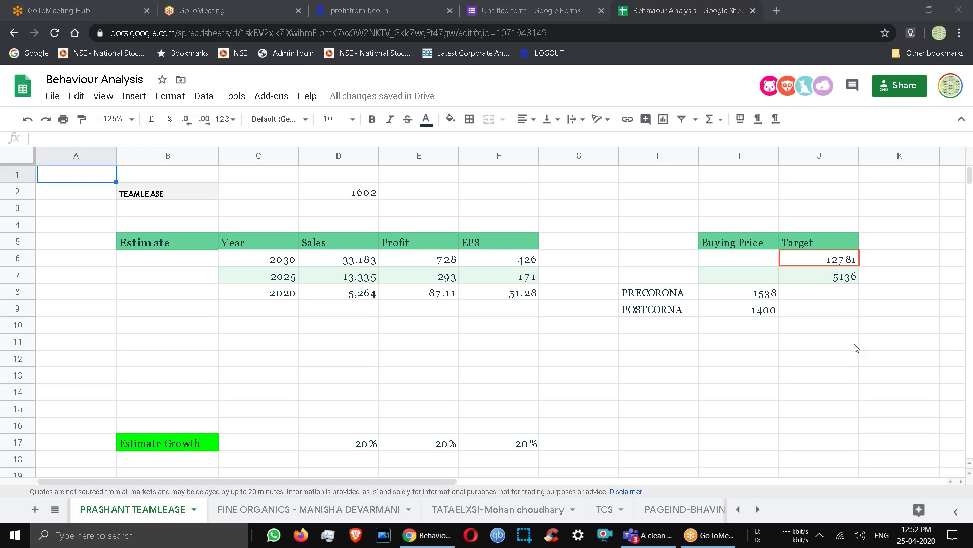
- Switch from the PRASHANT TEAMLEASE sheet to the Master Sheet and select the Wonderla company cell
left_click(668, 349)
key("Left")
key("Home")
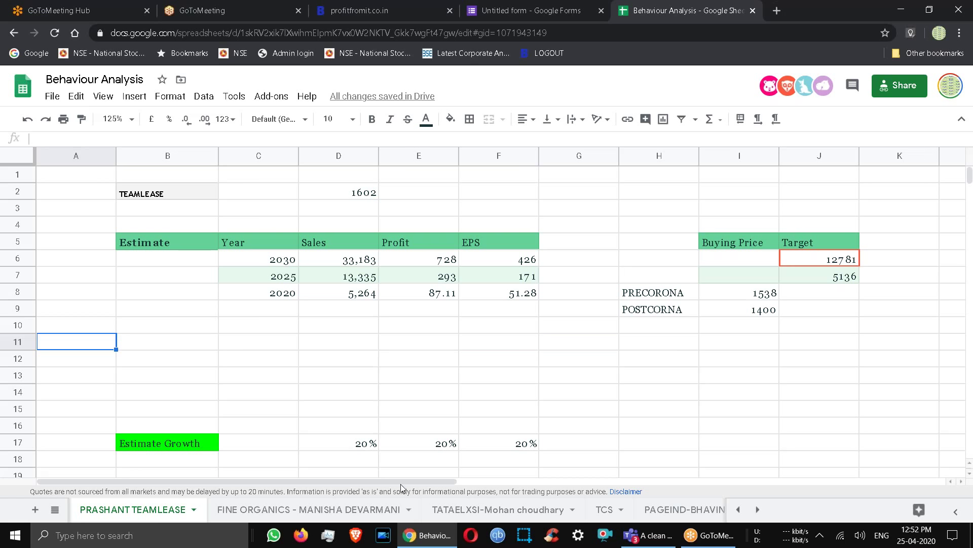
left_click(53, 510)
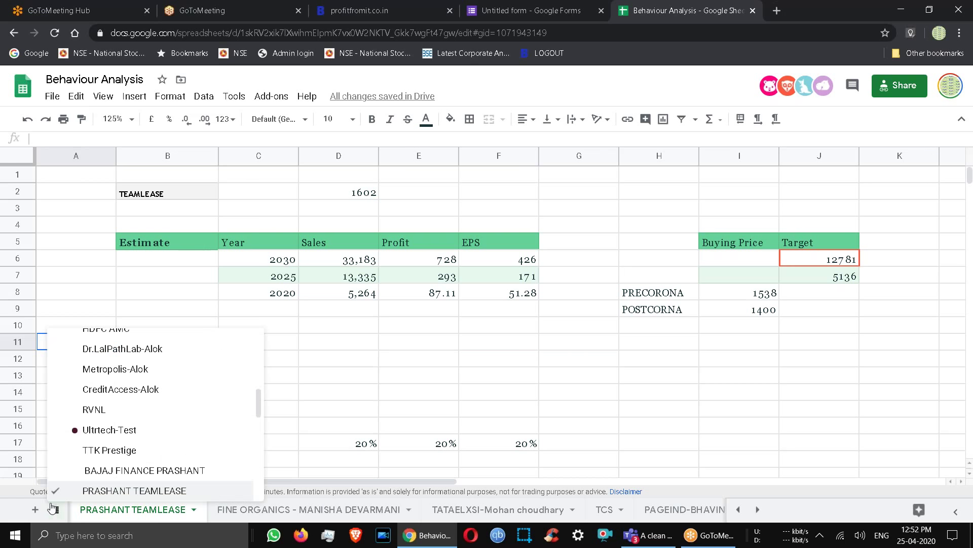
left_click_drag(270, 414, 271, 341)
left_click(169, 343)
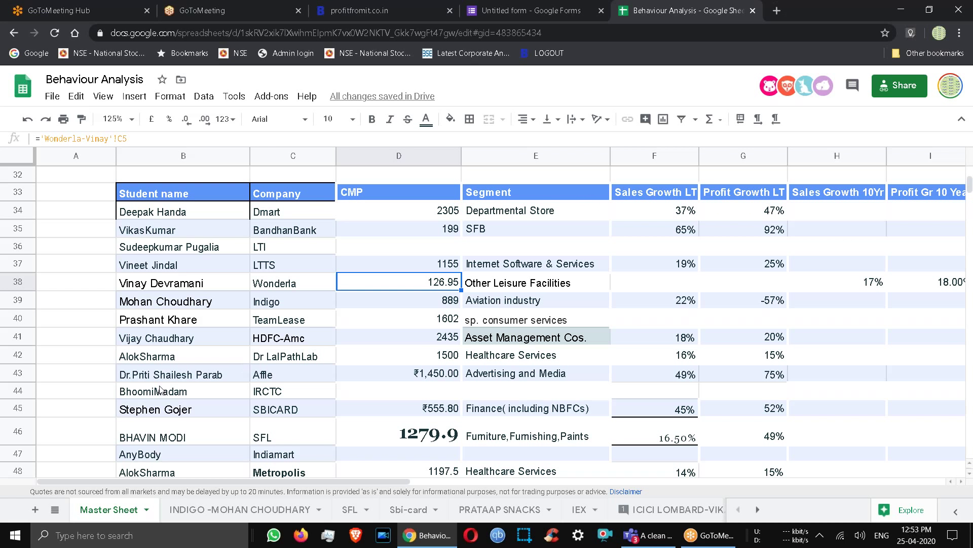
left_click(278, 286)
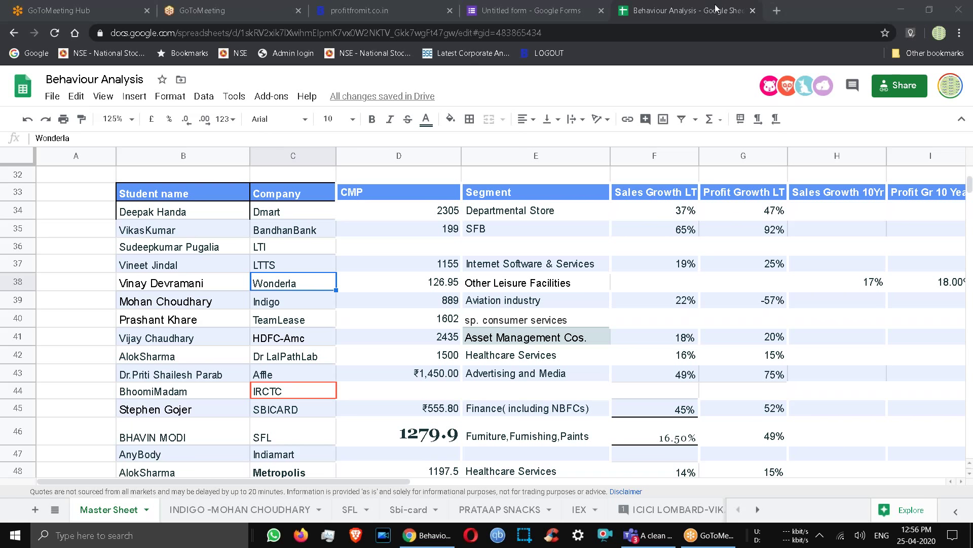
- Open the BSE India website in a new browser tab
left_click(780, 12)
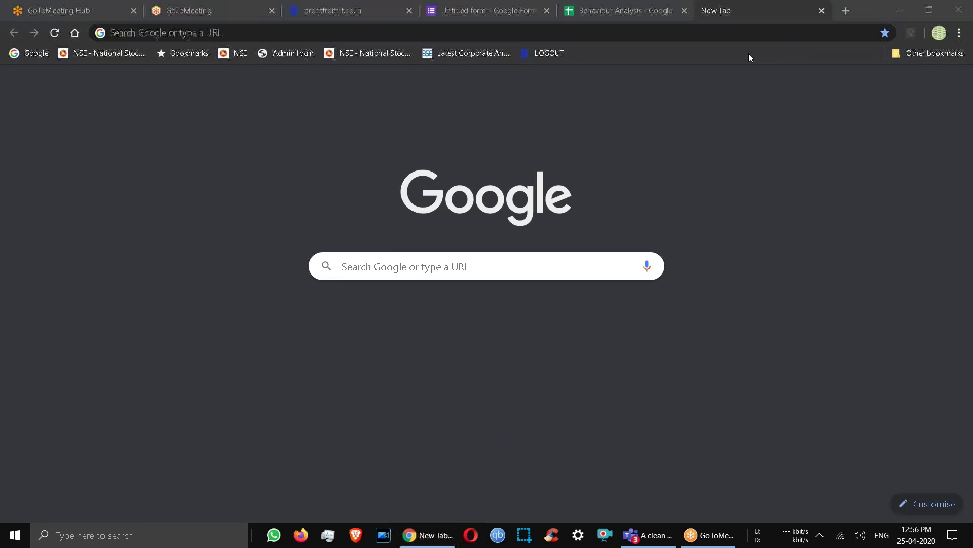
left_click(617, 32)
type("bse")
key("Return")
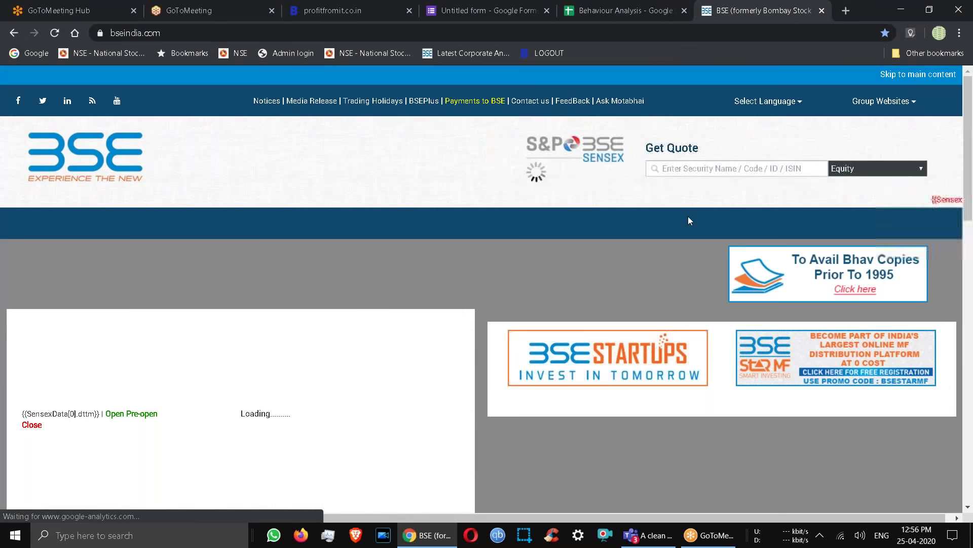
- Search the BSE stock quotes for "mahan" and open the Mahan Industries Ltd page
left_click(687, 169)
type("ma")
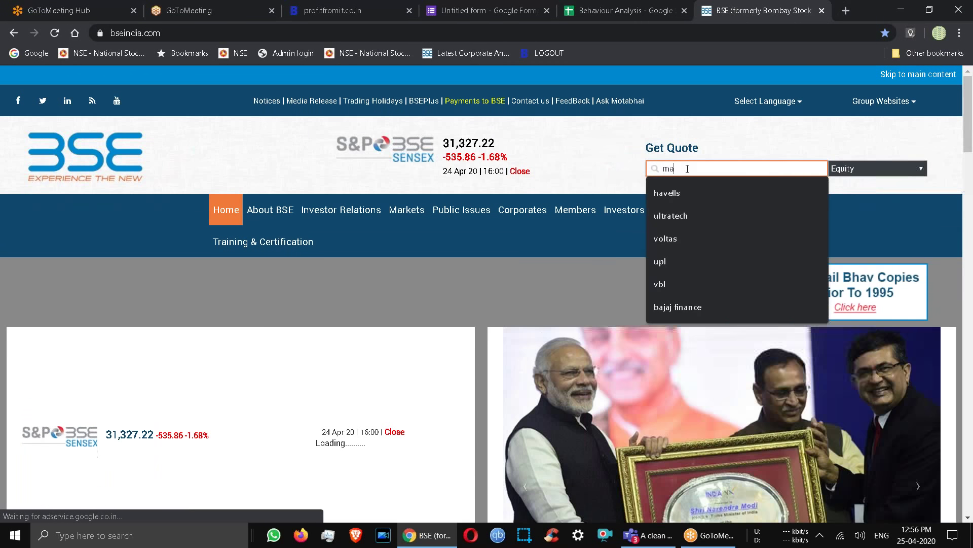
type("han")
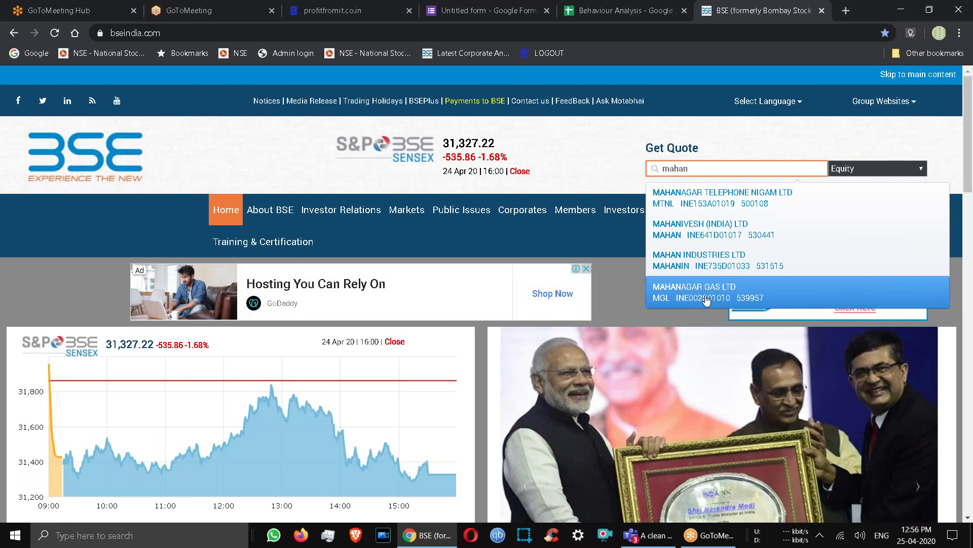
left_click(702, 260)
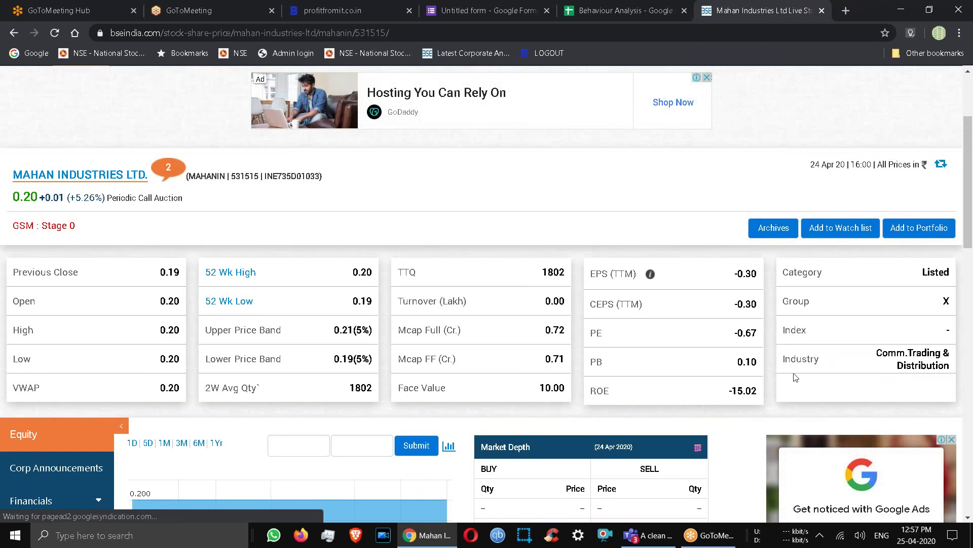
- Highlight the industry classification on the Mahan Industries quote page and clear the highlight
left_click_drag(879, 360, 947, 363)
left_click(946, 364)
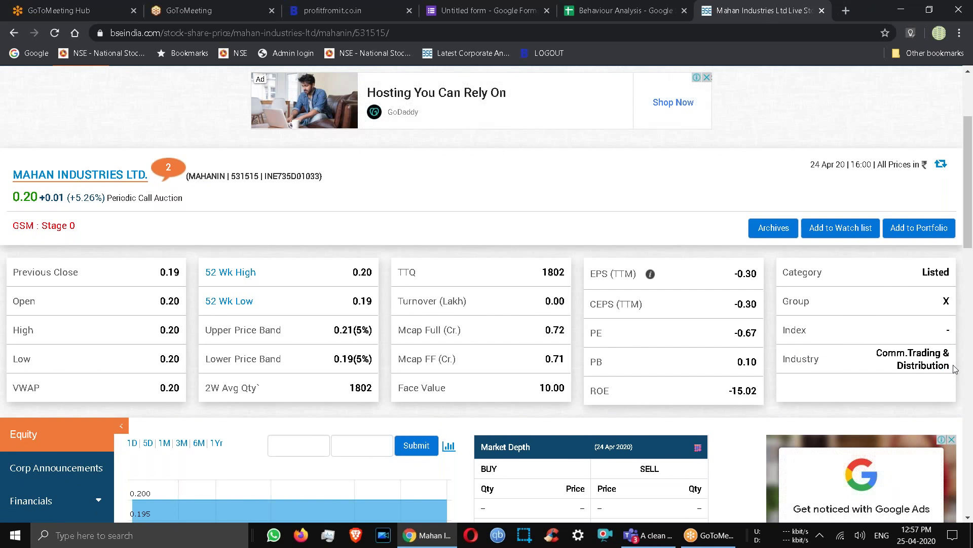
double_click(935, 365)
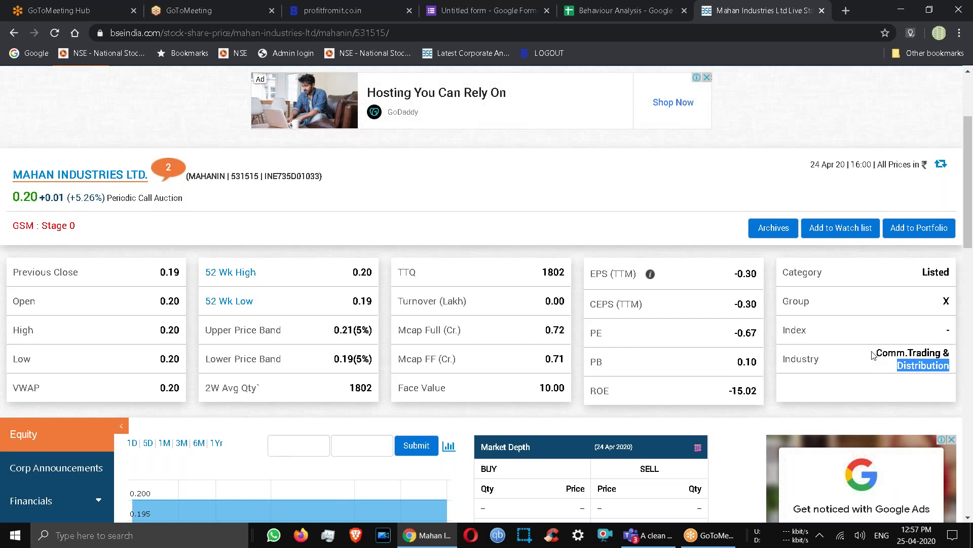
left_click(252, 362)
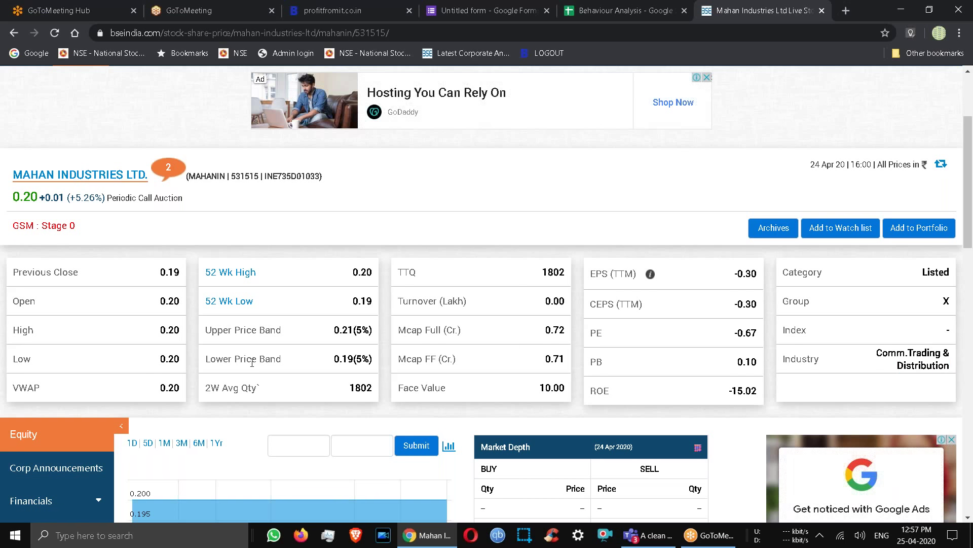
- Open Mahan Industries' yearly Mar-19 financial results and highlight the Other Income amount
scroll(252, 363, "down", 5)
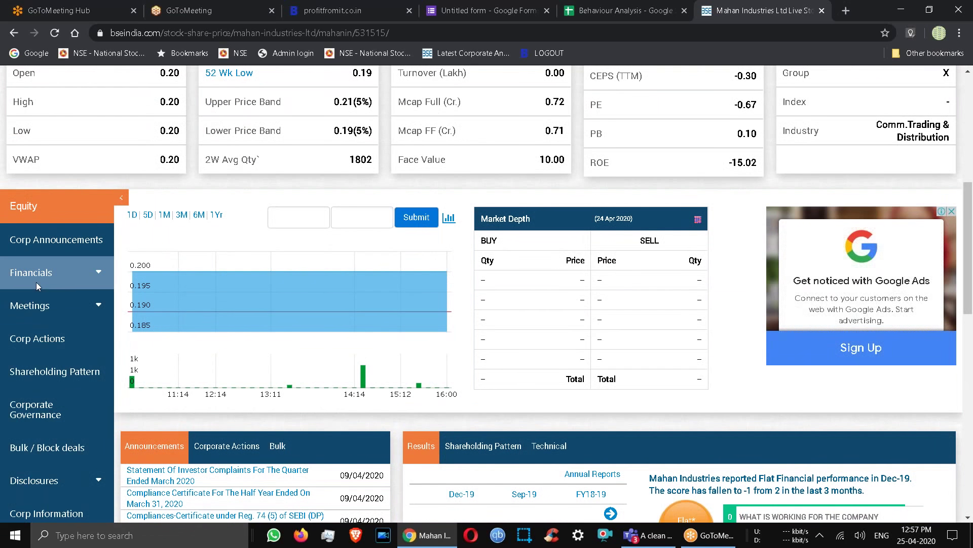
left_click(35, 282)
left_click(32, 307)
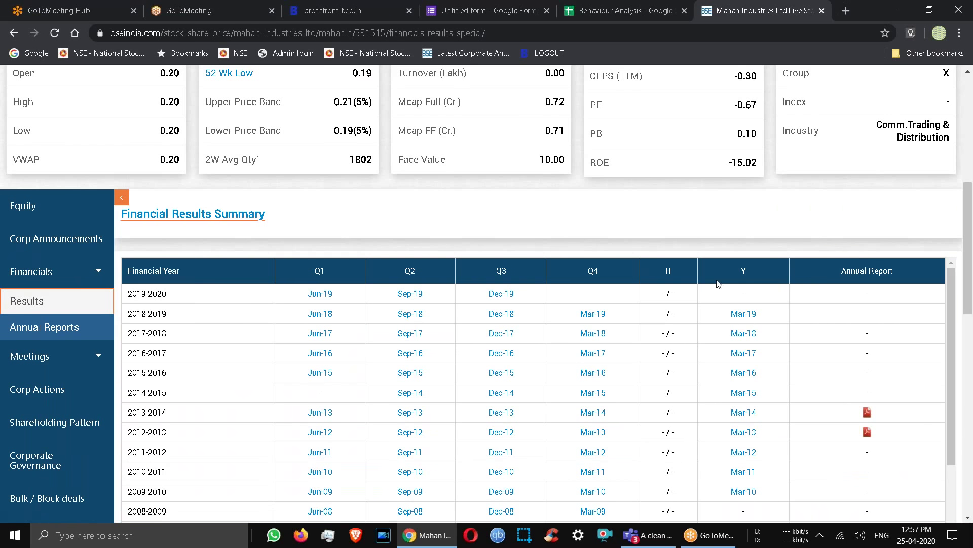
left_click(744, 314)
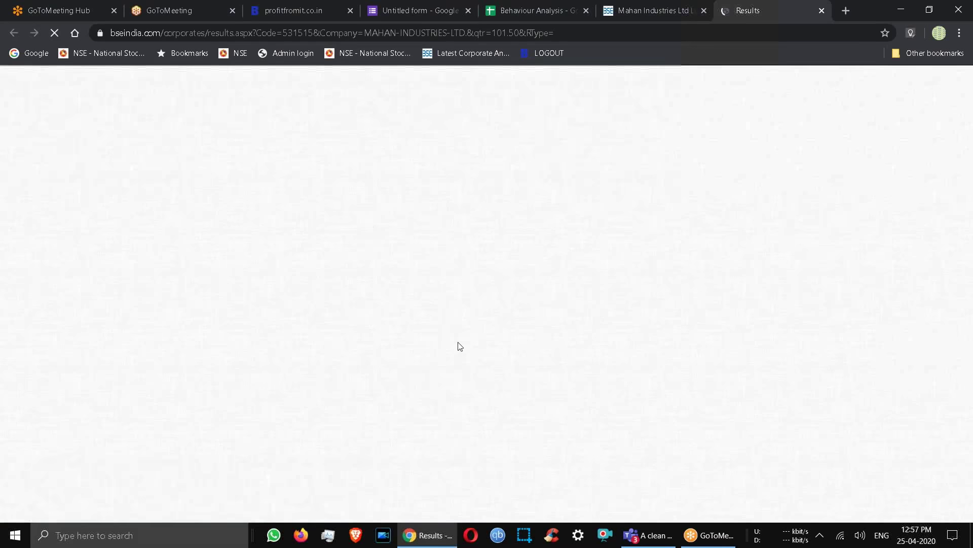
scroll(533, 390, "down", 5)
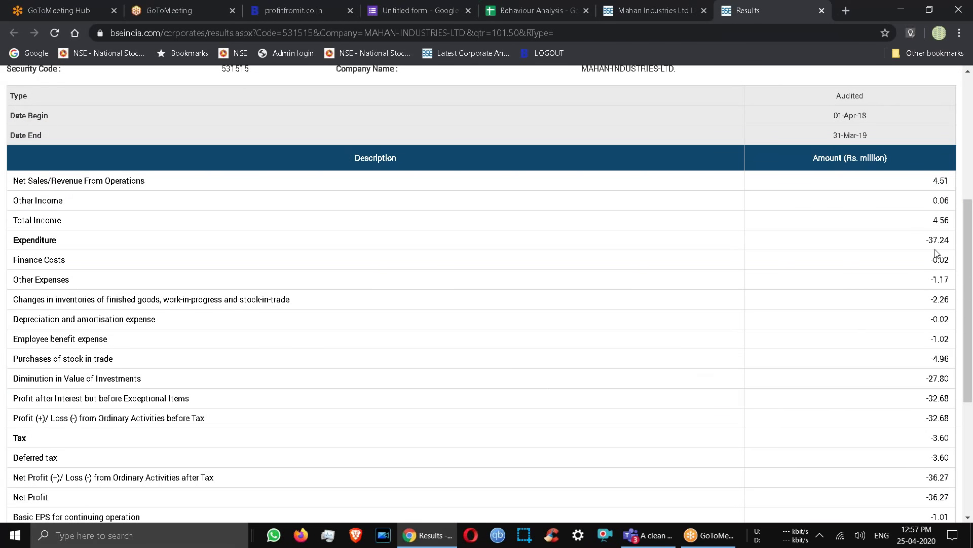
double_click(936, 202)
- Close the Mahan Industries quote page and reload its results page
left_click(704, 11)
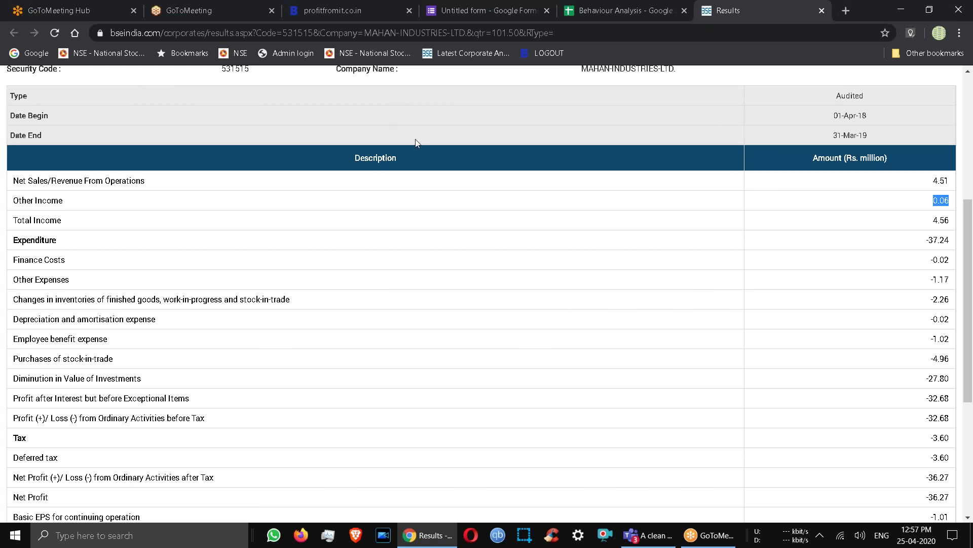
key("ctrl+l")
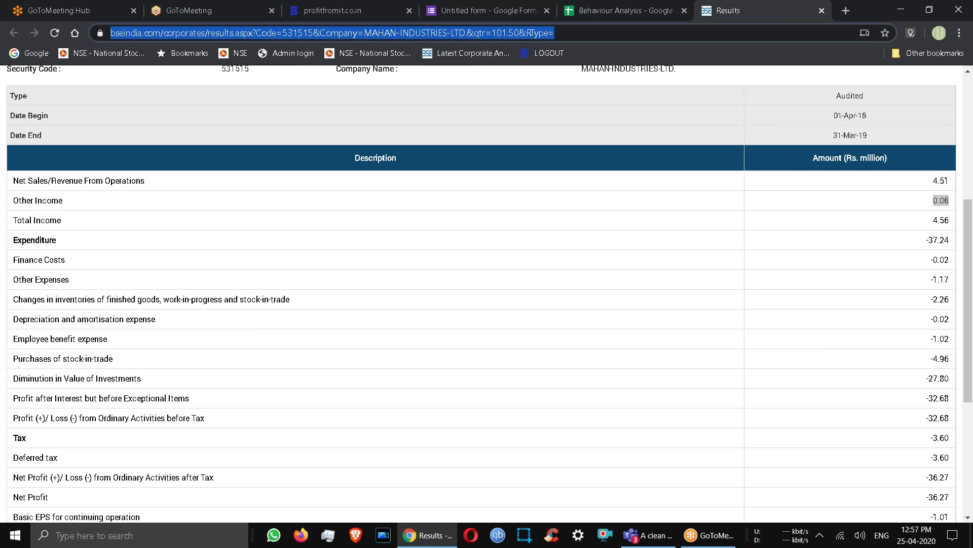
key("Return")
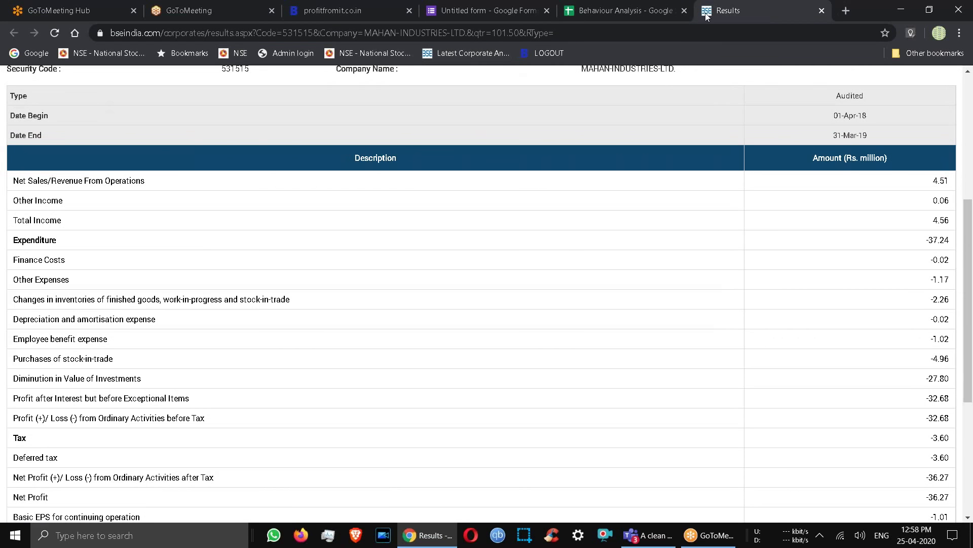
- Check the Behaviour Analysis master sheet briefly, and load the bseindia.com home page in place of the results page
left_click(740, 17)
left_click(654, 14)
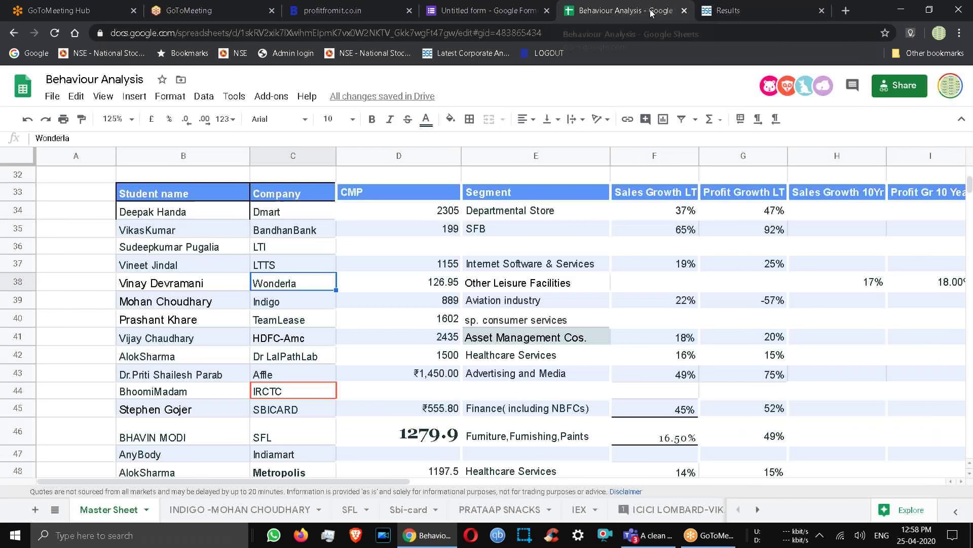
left_click(709, 15)
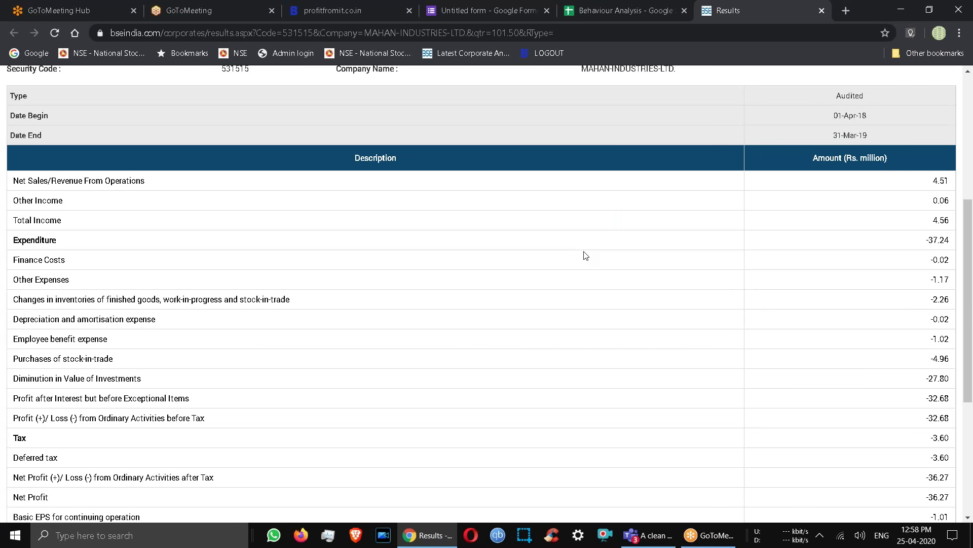
left_click(281, 32)
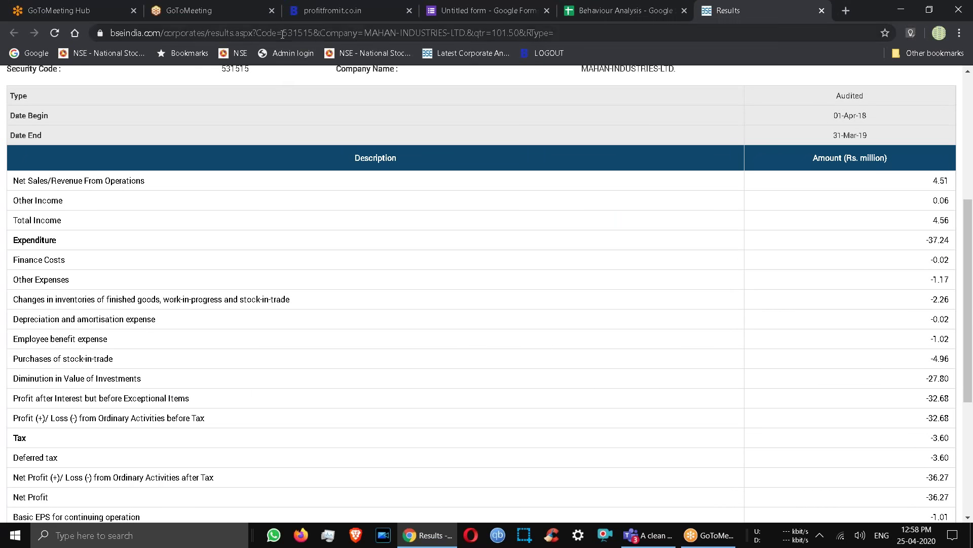
type("bseindia.com")
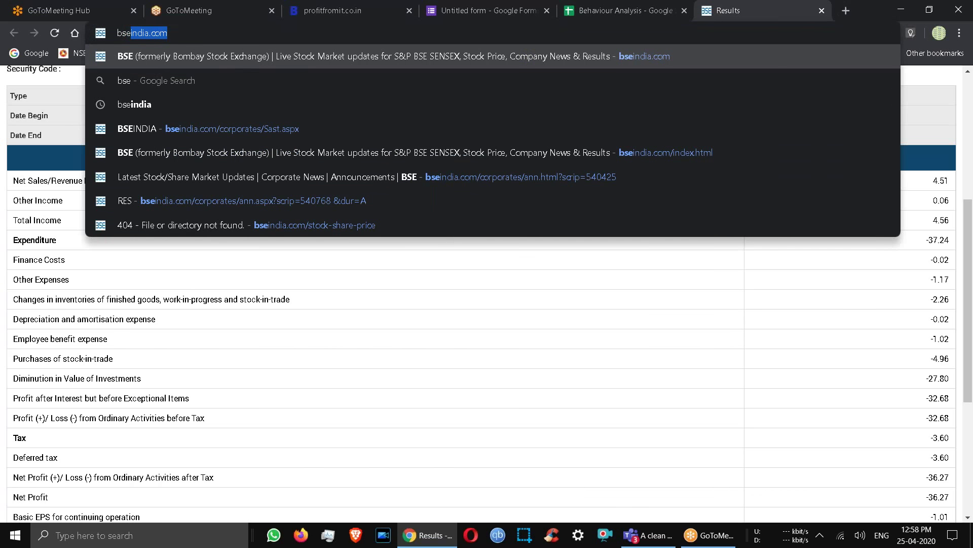
key("Return")
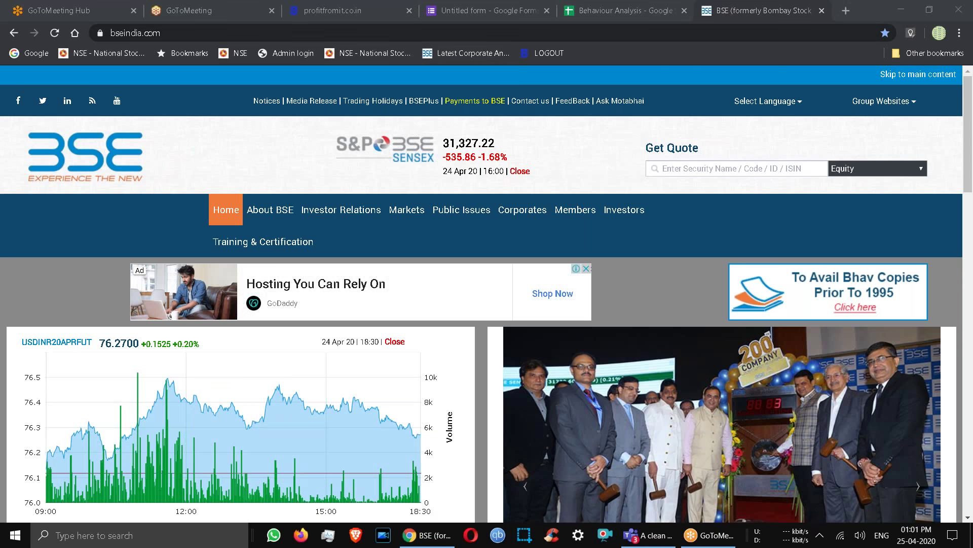
- Open the query form's responses in their linked spreadsheet and examine the submitted queries down to the most recent rows
left_click(507, 10)
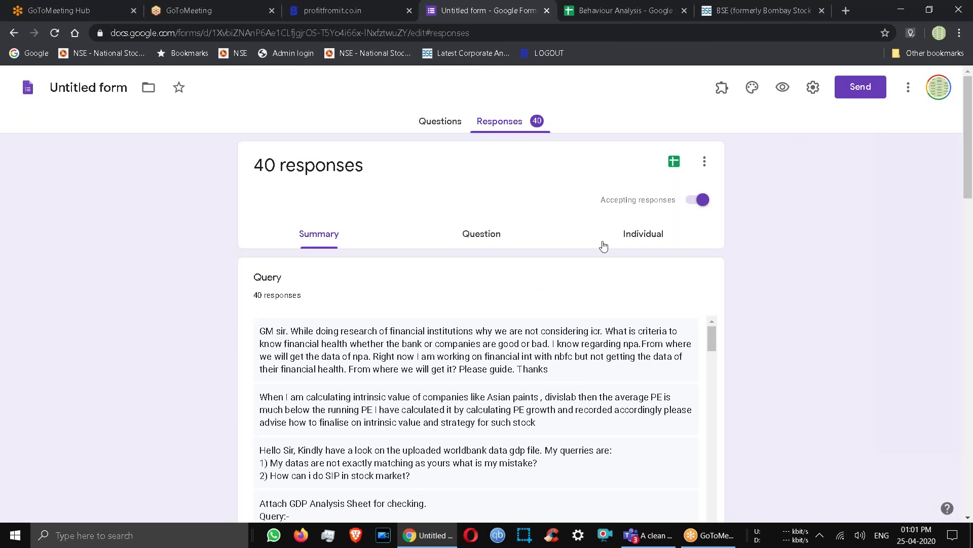
left_click(674, 159)
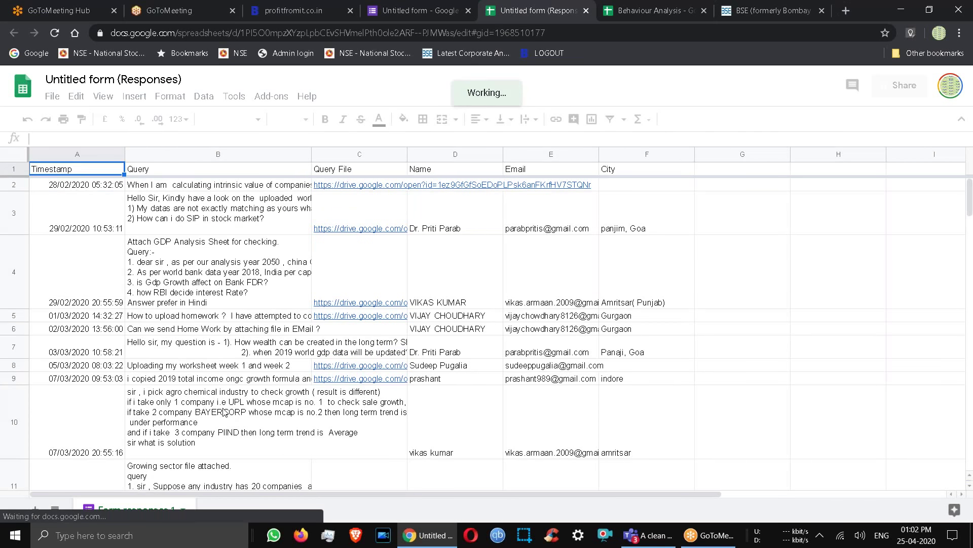
key("Down")
key("Down")
key("Down")
key("Down")
key("Down")
key("Down")
key("Down")
key("Down")
key("Down")
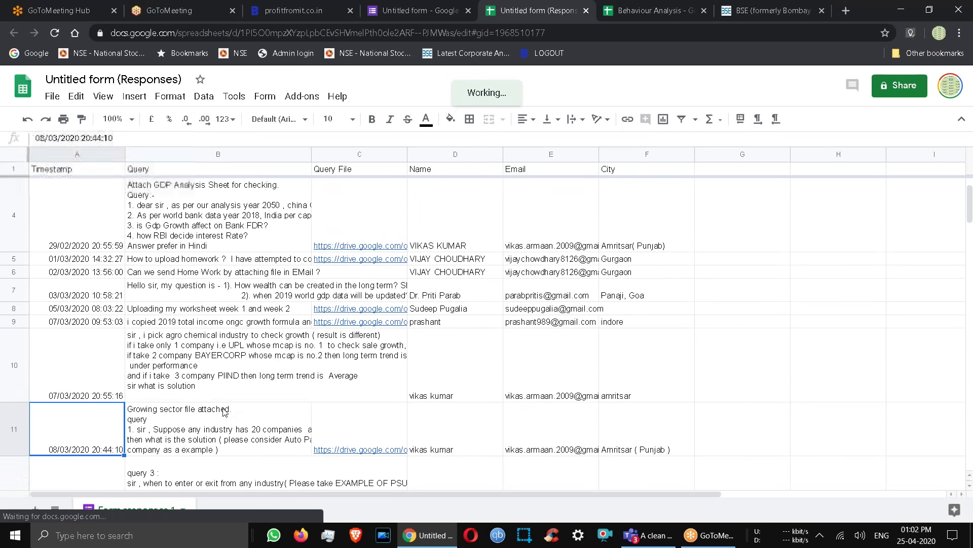
key("Down")
key("Down")
key("Down")
key("Down")
key("Down")
key("Down")
key("Down")
key("Down")
key("Down")
key("Down")
key("Down")
key("Down")
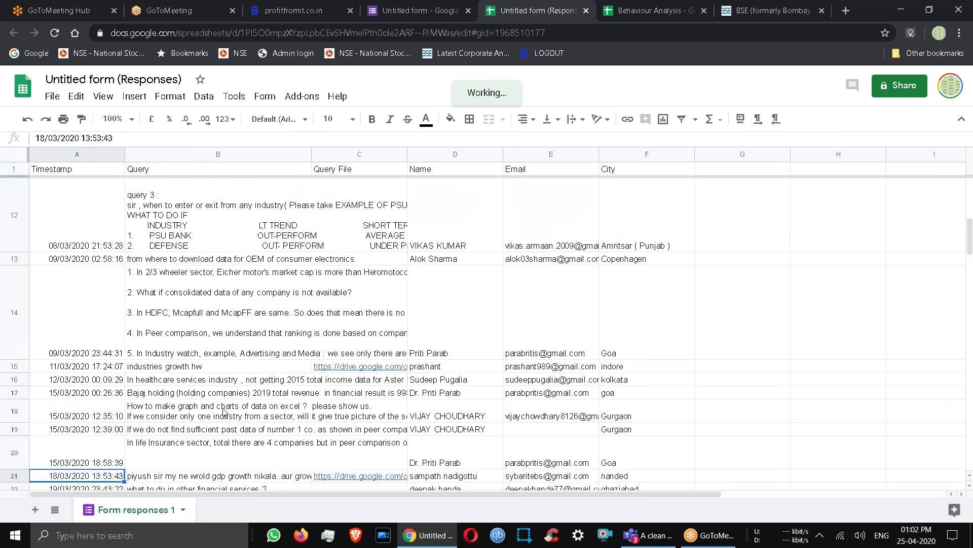
key("Down")
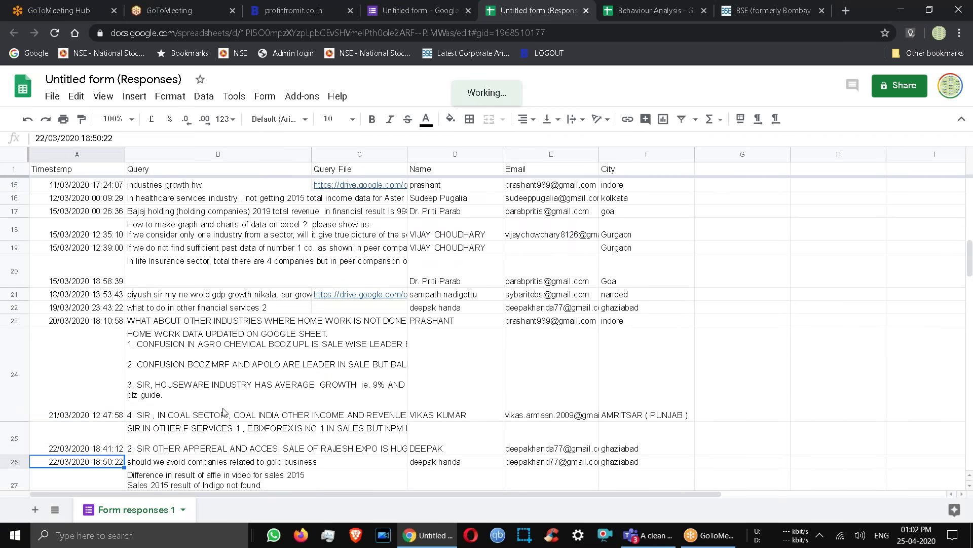
key("Down")
key("Down")
key("Down")
key("Down")
key("Down")
key("Down")
key("Down")
key("Down")
key("Down")
key("Down")
key("Down")
key("Down")
key("Down")
key("Down")
key("Down")
key("Down")
key("Down")
key("Down")
key("Down")
key("Down")
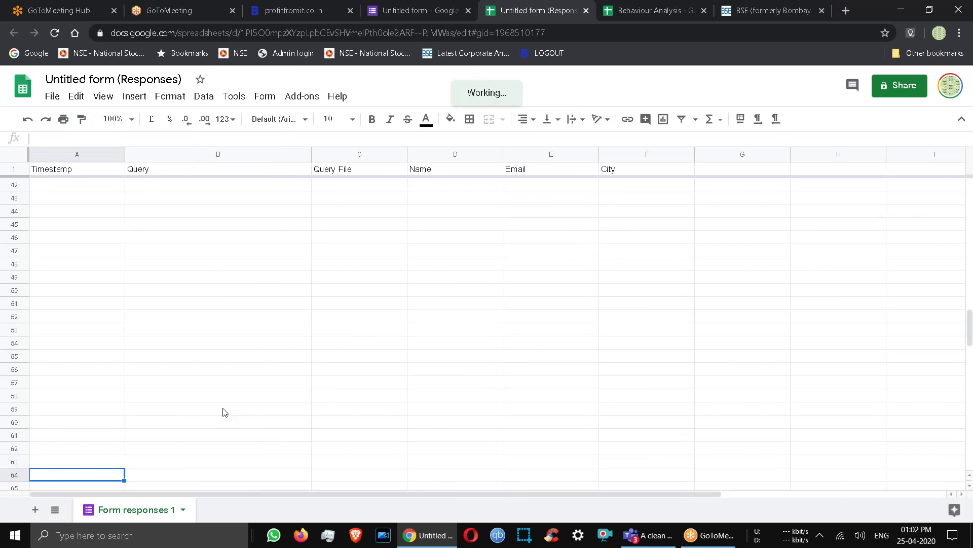
key("Up")
key("Up")
key("Up")
key("Up")
key("Up")
key("Up")
key("Up")
key("Up")
key("Up")
key("Up")
key("Up")
key("Up")
key("Up")
key("Up")
key("Up")
key("Up")
key("Up")
key("Up")
key("Up")
key("Up")
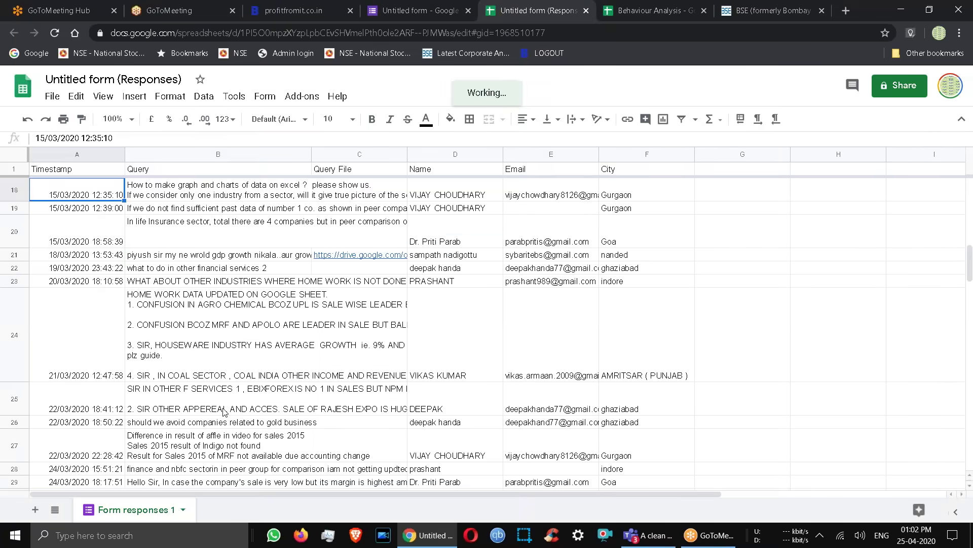
key("Down")
key("Down")
key("Down")
key("Down")
key("Down")
key("Down")
key("Down")
key("Down")
key("Down")
key("Down")
key("Down")
key("Down")
key("Down")
key("Down")
key("Down")
key("Down")
key("Down")
key("Down")
key("Down")
key("Down")
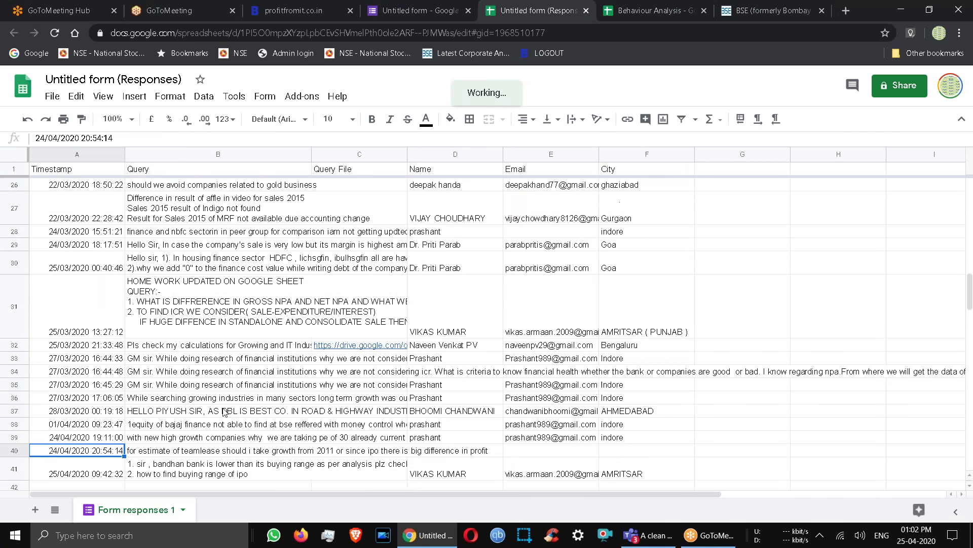
key("Down")
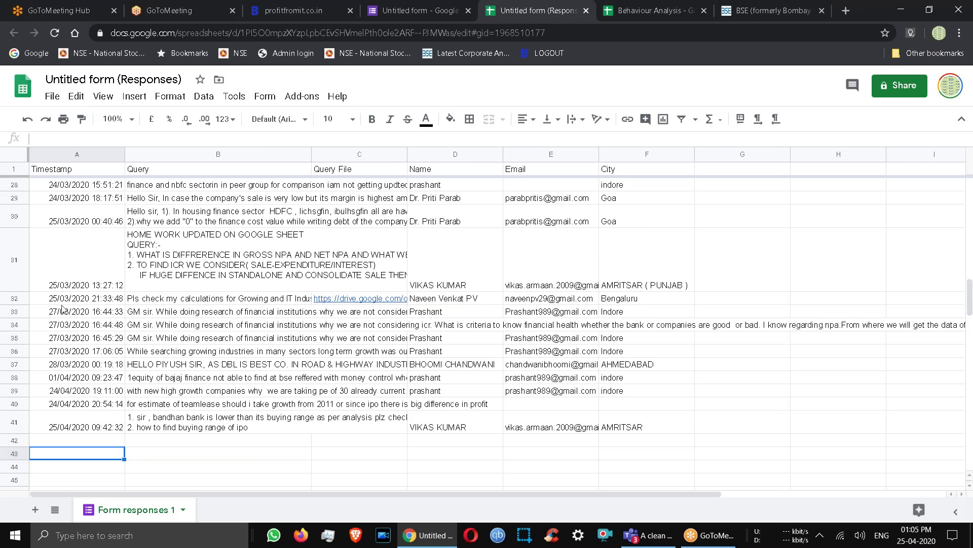
- Switch to the Behaviour Analysis spreadsheet and open the Bandhan Bank sheet
left_click(618, 11)
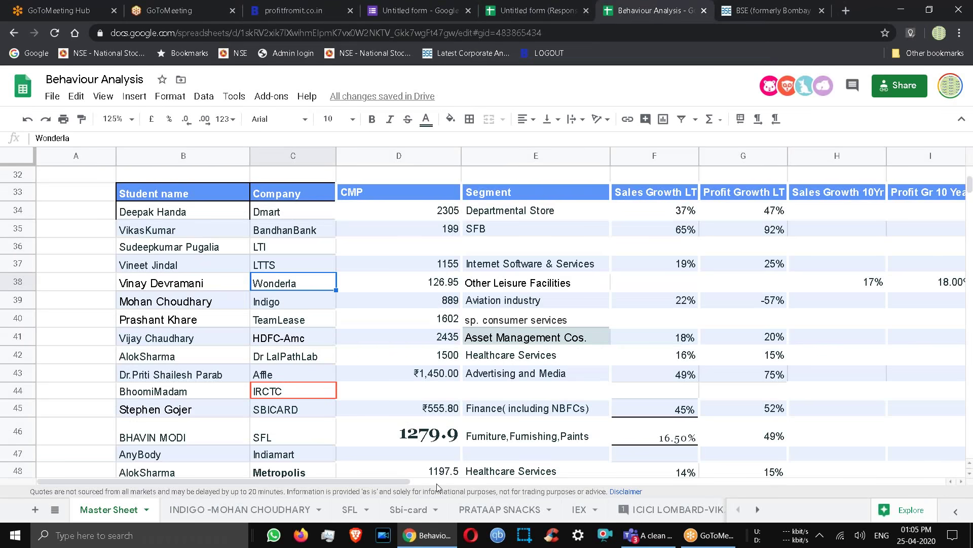
left_click(758, 510)
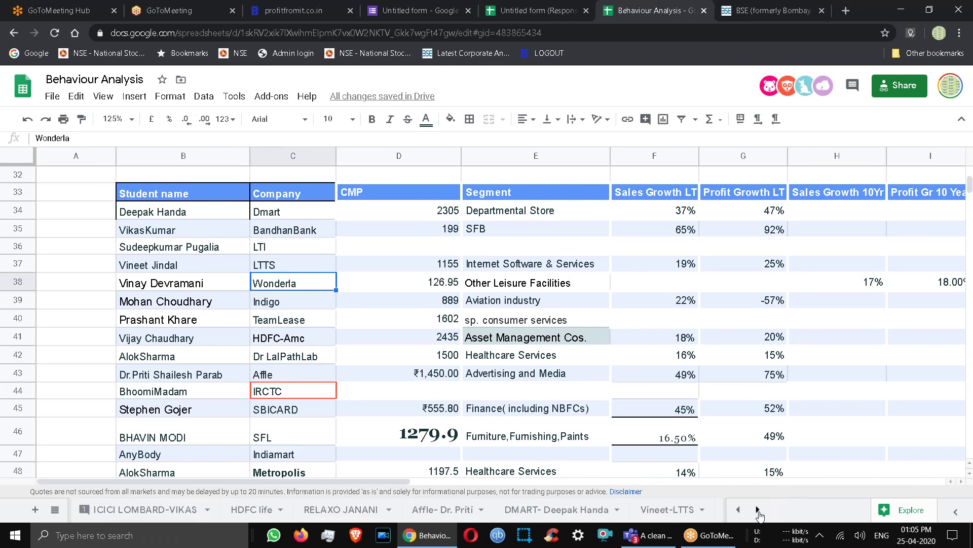
left_click(758, 510)
left_click(758, 511)
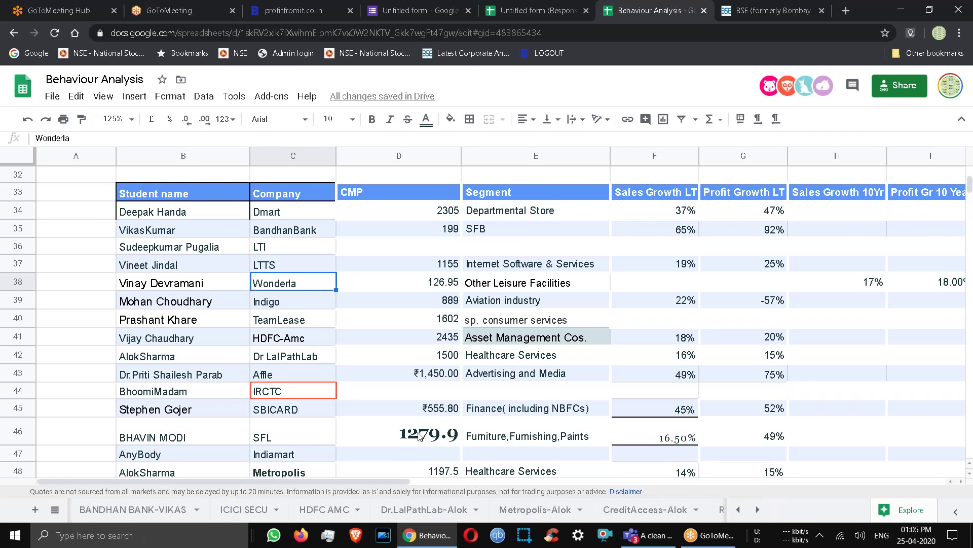
left_click(158, 519)
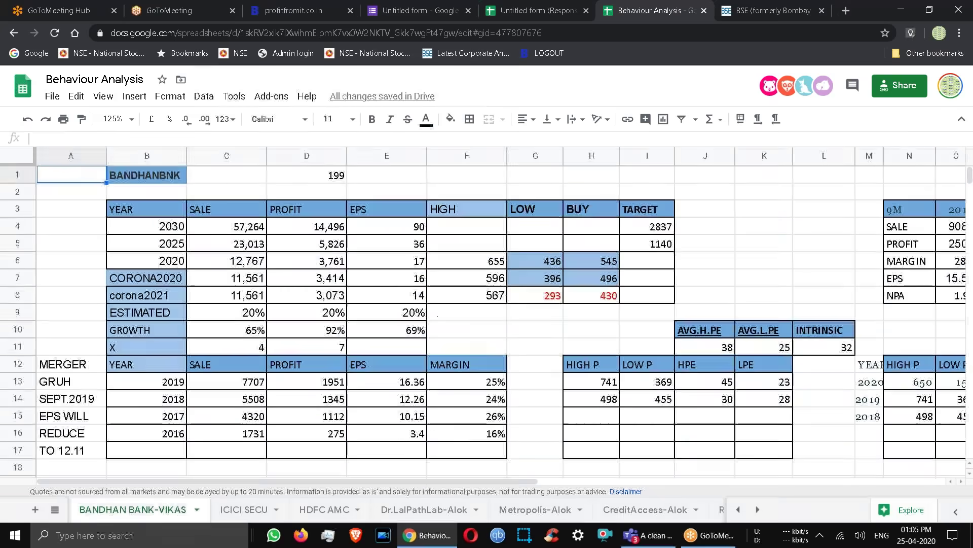
- Examine the formulas for the corona2021 row's EPS, High and Low prices in the Bandhan Bank projection table
left_click(165, 417)
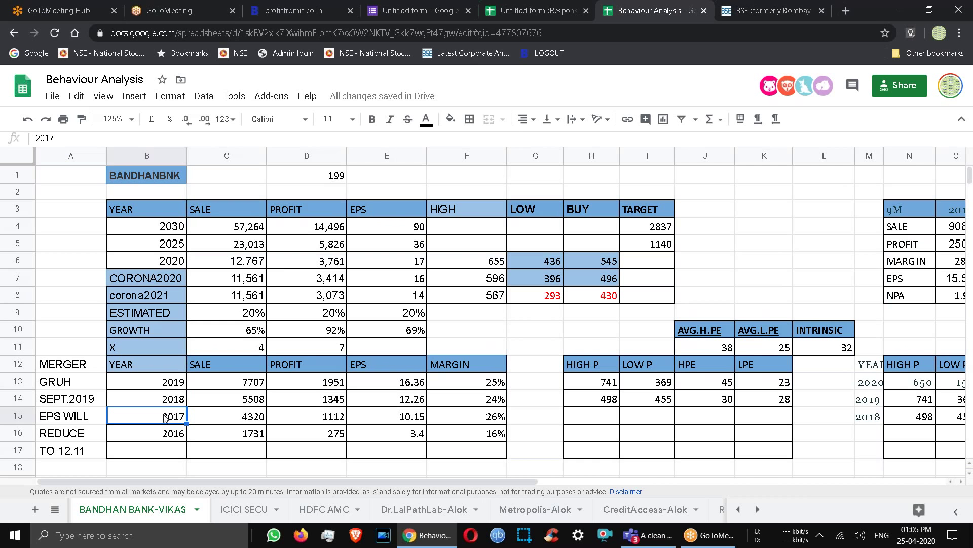
key("Up")
key("Up")
key("Up")
key("Up")
key("Up")
key("Up")
key("Up")
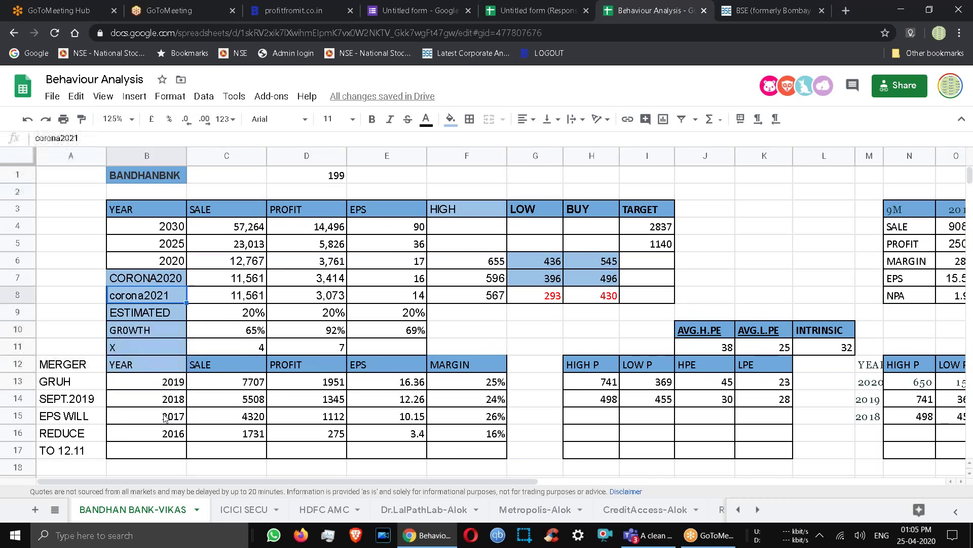
key("Right")
key("Right")
key("Right")
key("Right")
key("Right")
key("Right")
key("Left")
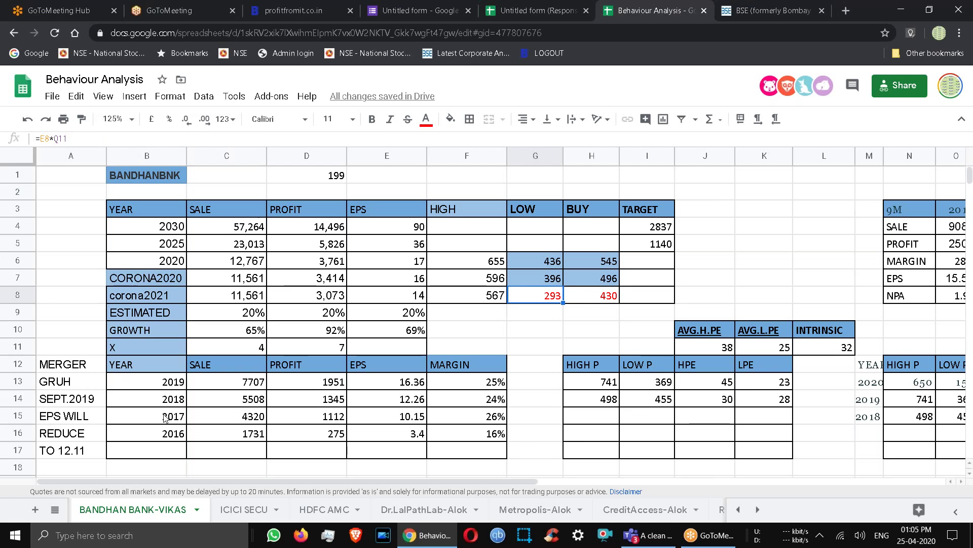
key("Left")
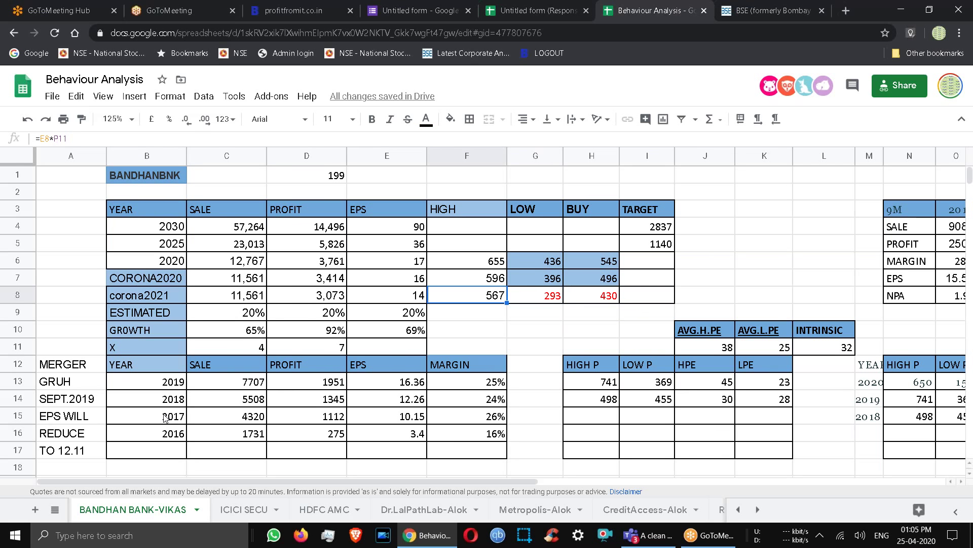
key("Left")
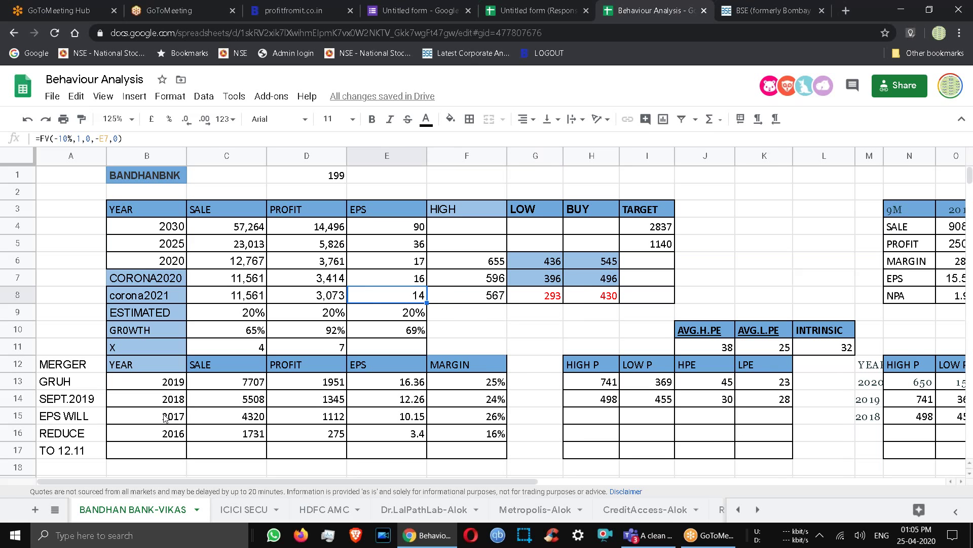
- Examine the EPS growth and corona effect percentages in the 9M comparison table
key("Right")
key("Right")
key("Right")
key("Right")
key("Right")
key("Right")
key("Right")
key("Right")
key("Right")
key("Right")
key("Right")
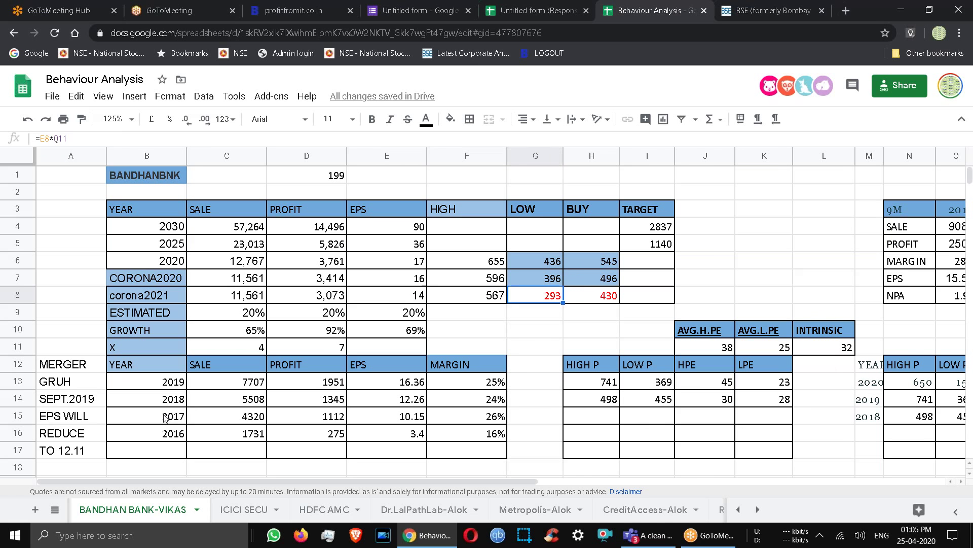
key("Right")
key("Right")
key("Right")
key("Right")
key("Right")
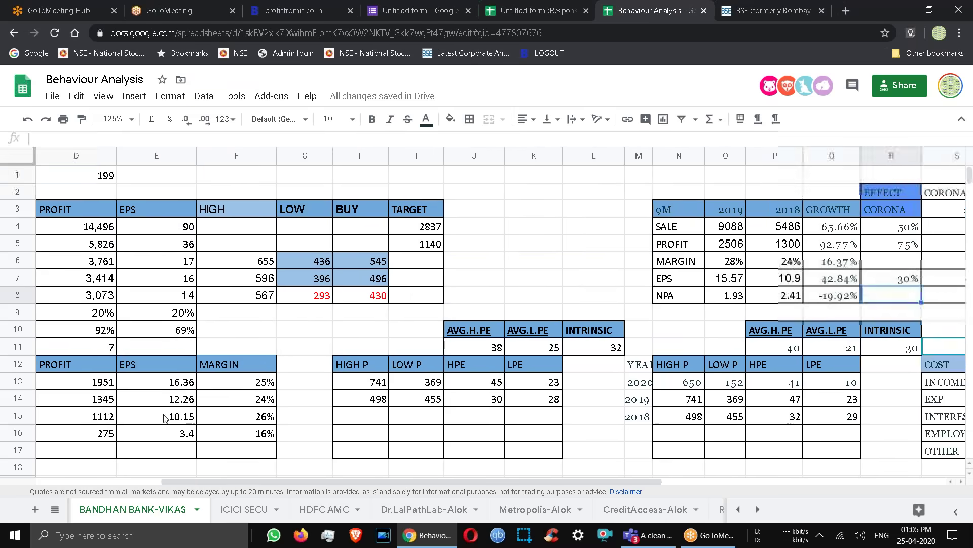
key("Left")
key("Left")
key("Left")
key("Up")
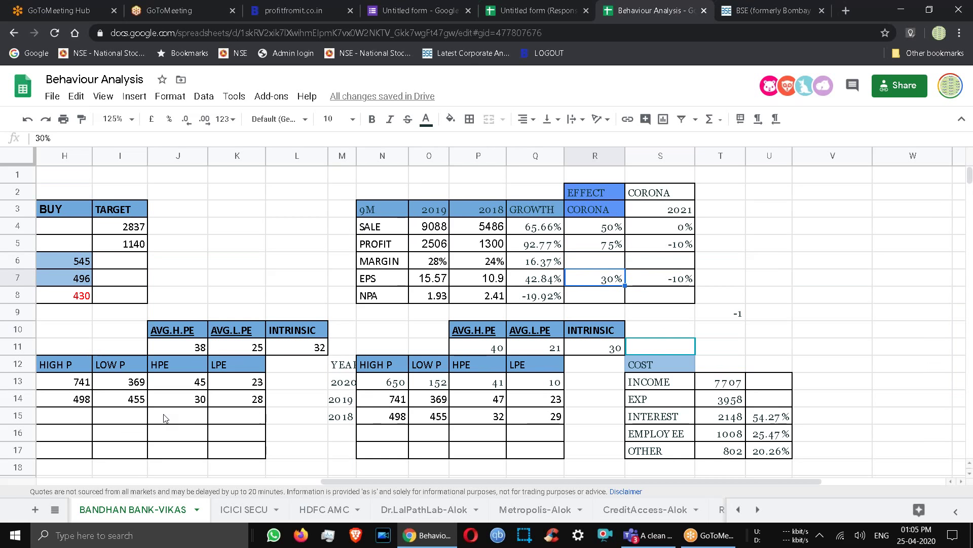
key("Left")
key("Left")
key("Right")
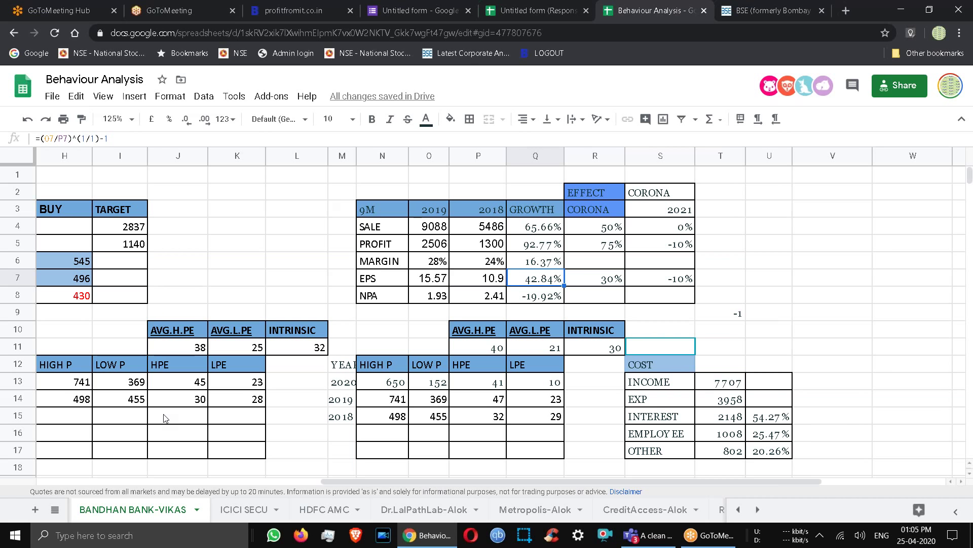
- Review the growth formulas for profit, margin and EPS in the 9M table against the EPS corona effect
key("Up")
key("Up")
key("Down")
key("Down")
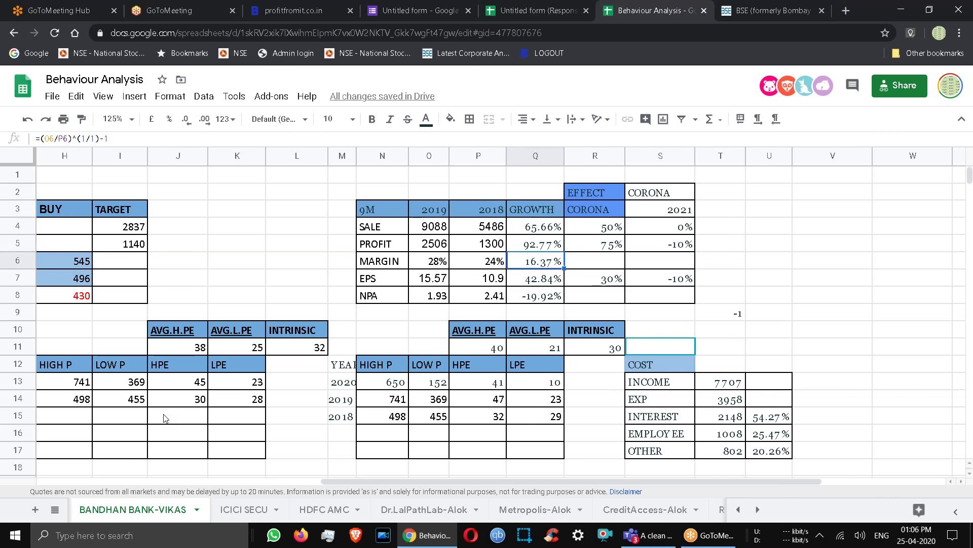
key("Up")
key("Up")
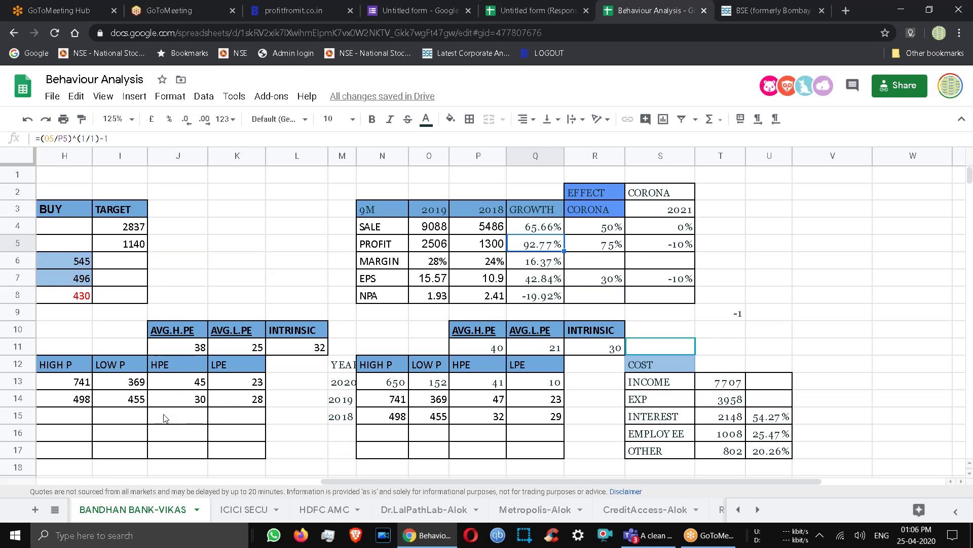
key("Down")
key("Down")
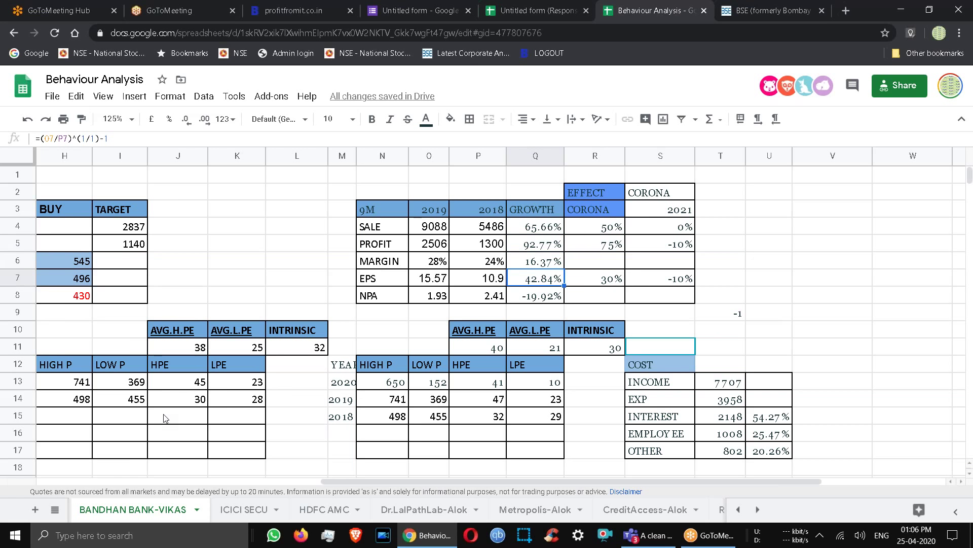
key("Right")
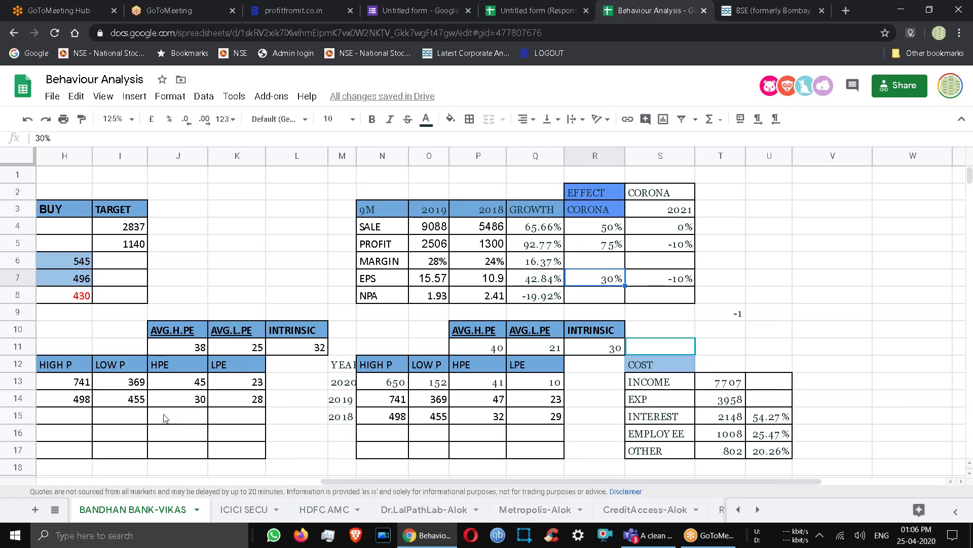
- Go back to the projection table and examine the CORONA2020 profit formula and the 2020 row's EPS formula
key("Left")
key("Left")
key("Left")
key("Left")
key("Left")
key("Left")
key("Left")
key("Left")
key("Left")
key("Left")
key("Left")
key("Left")
key("Left")
key("Left")
key("Left")
key("Left")
key("Left")
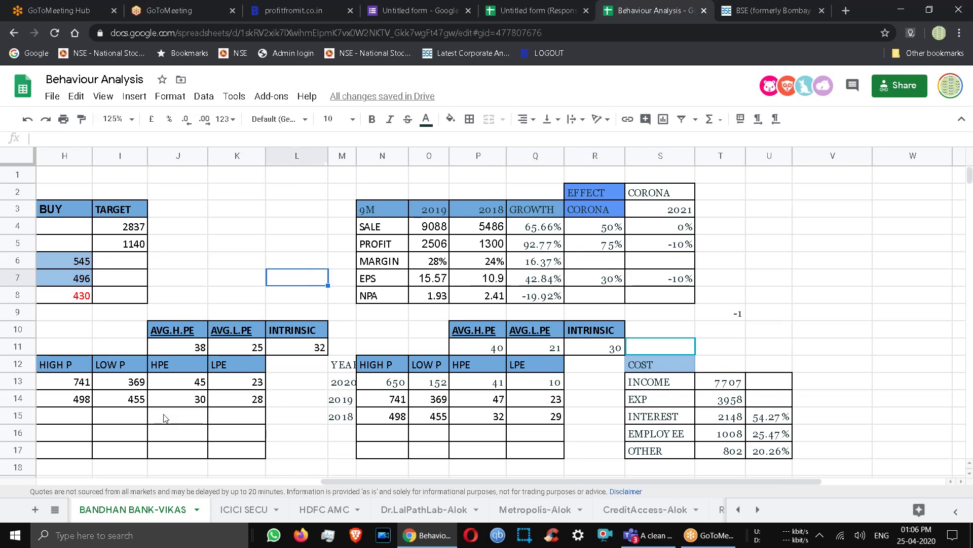
key("Right")
key("Right")
key("Right")
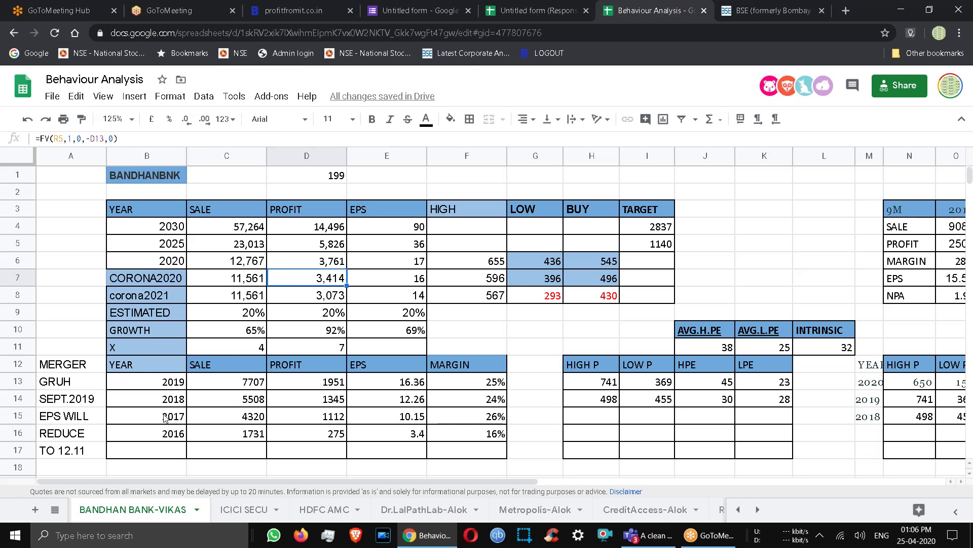
key("Down")
key("Up")
key("Up")
key("Right")
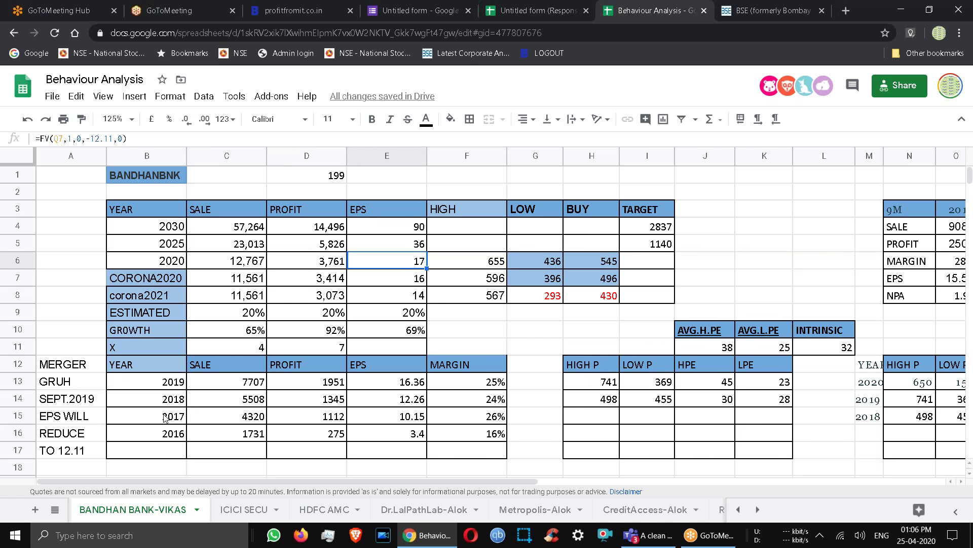
- Examine how the 2020 row's profit, EPS, Low and Buy values are calculated
key("Left")
key("Left")
key("Left")
key("Right")
key("Right")
key("Right")
key("Right")
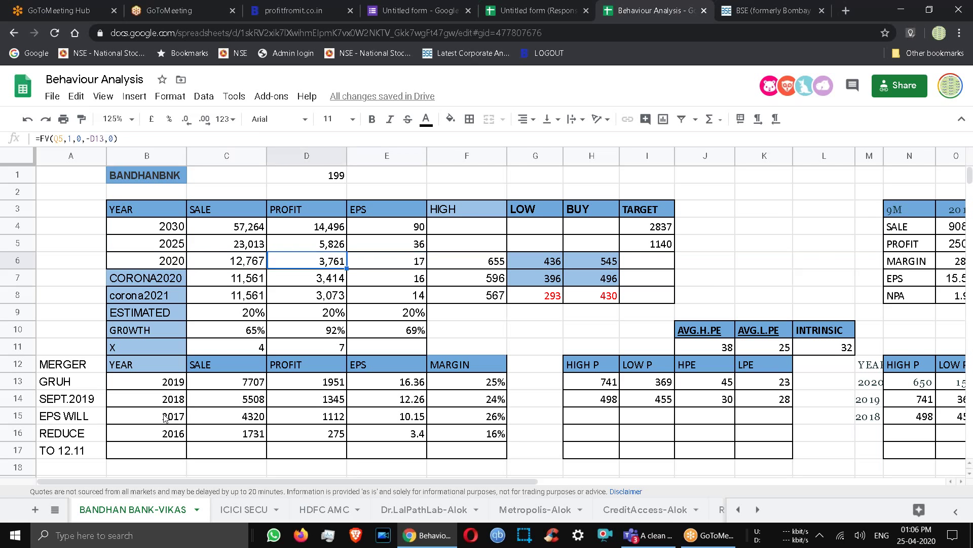
key("Left")
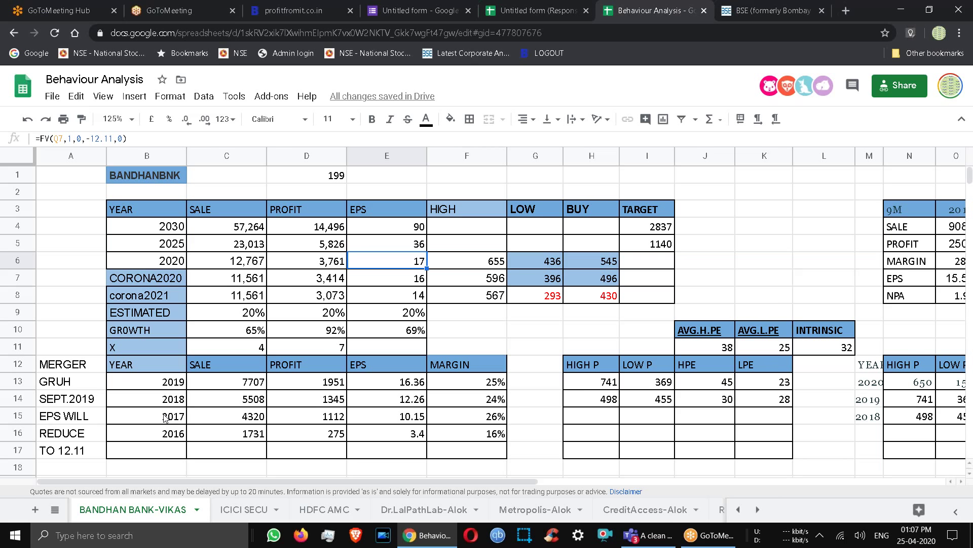
key("Left")
key("Right")
key("Right")
key("Right")
key("Right")
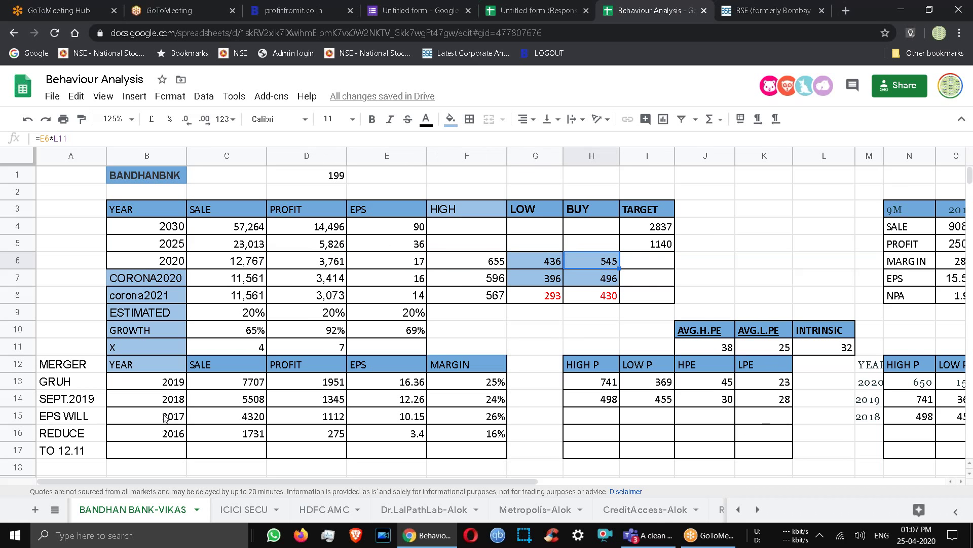
key("Left")
key("Left")
key("Left")
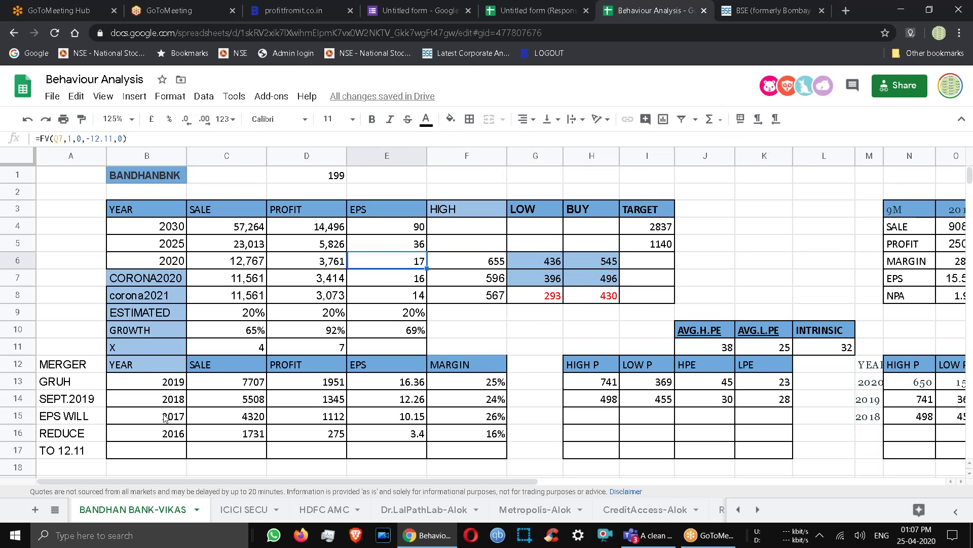
key("Right")
key("Right")
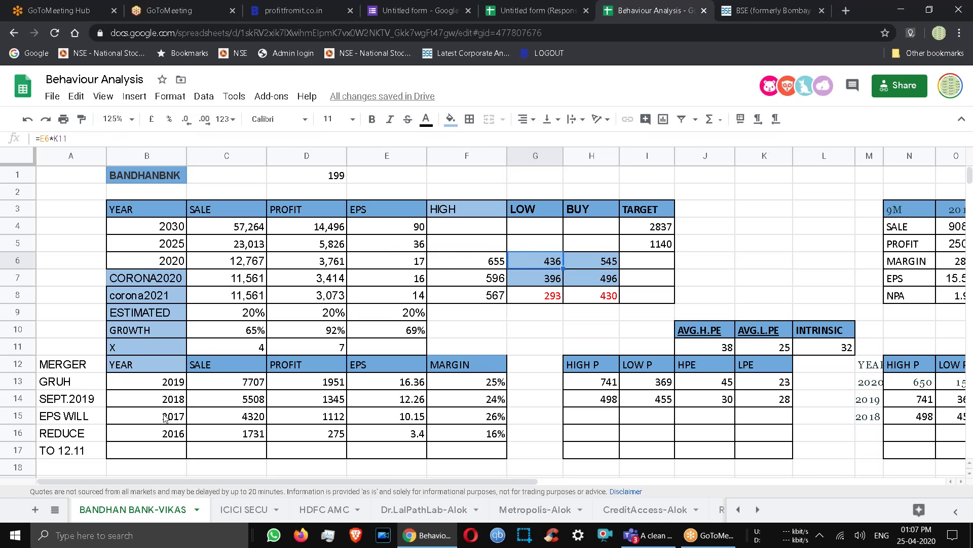
key("Left")
key("Left")
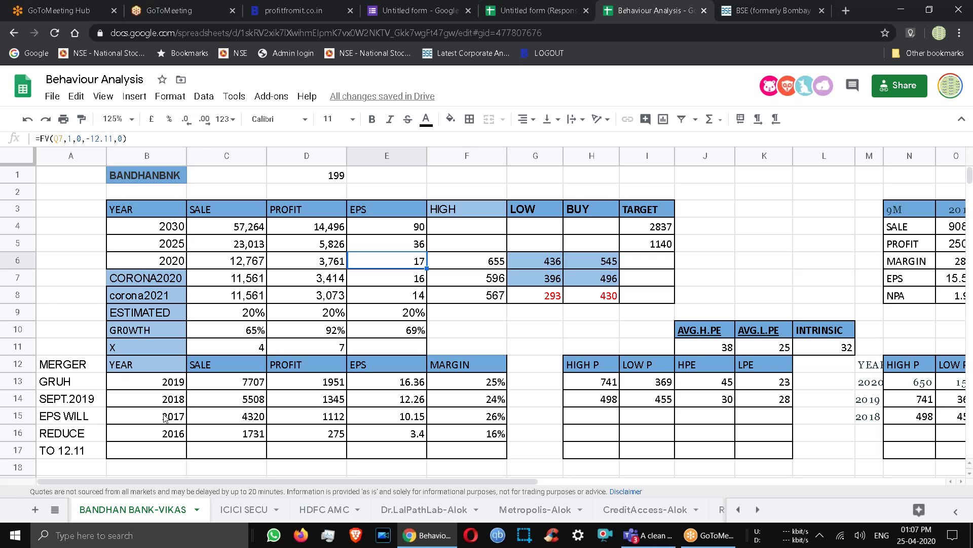
- Examine the corona 2021 assumptions and the average PE and intrinsic values beneath the 9M table
key("Right")
key("Right")
key("Right")
key("Right")
key("Right")
key("Right")
key("Right")
key("Right")
key("Right")
key("Right")
key("Right")
key("Right")
key("Right")
key("Right")
key("Right")
key("Right")
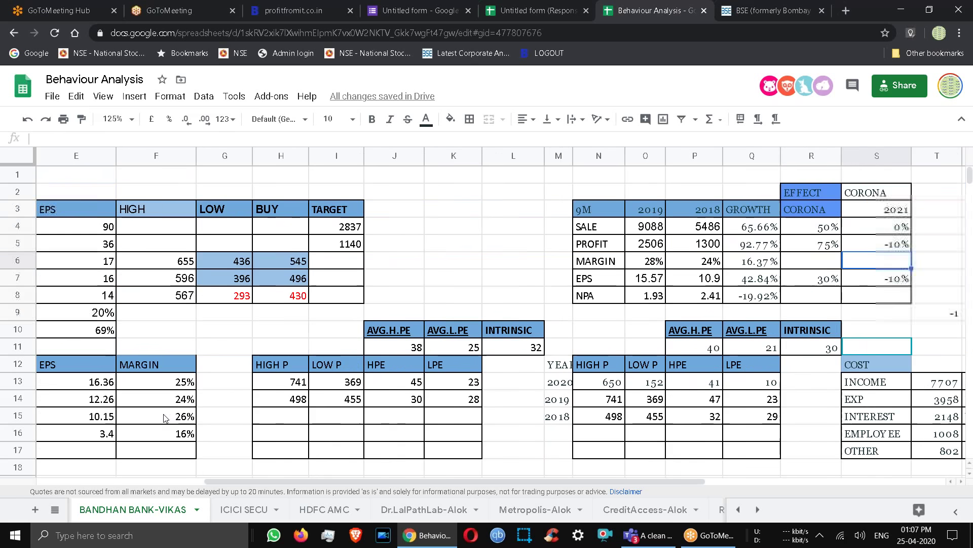
key("Right")
key("Down")
key("Down")
key("Down")
key("Down")
key("Down")
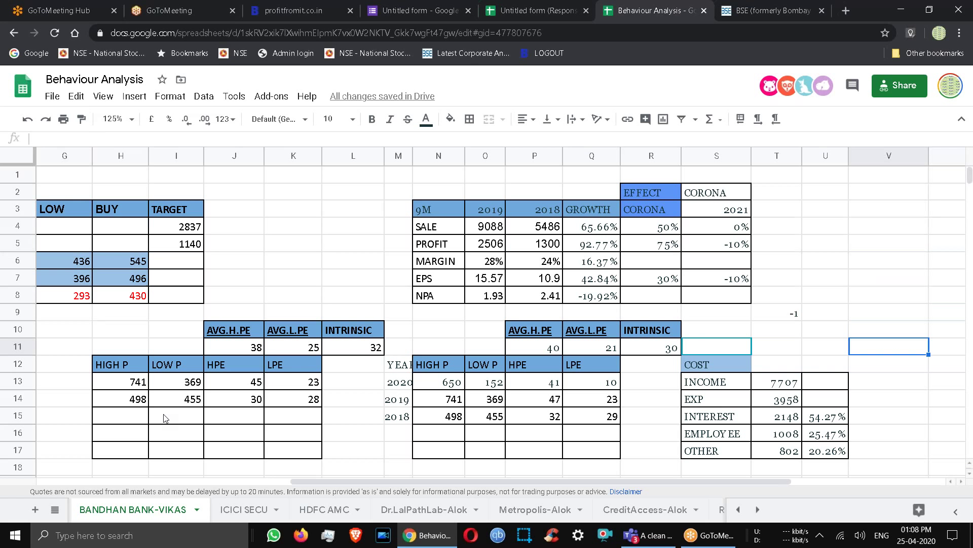
key("Left")
key("Left")
key("Left")
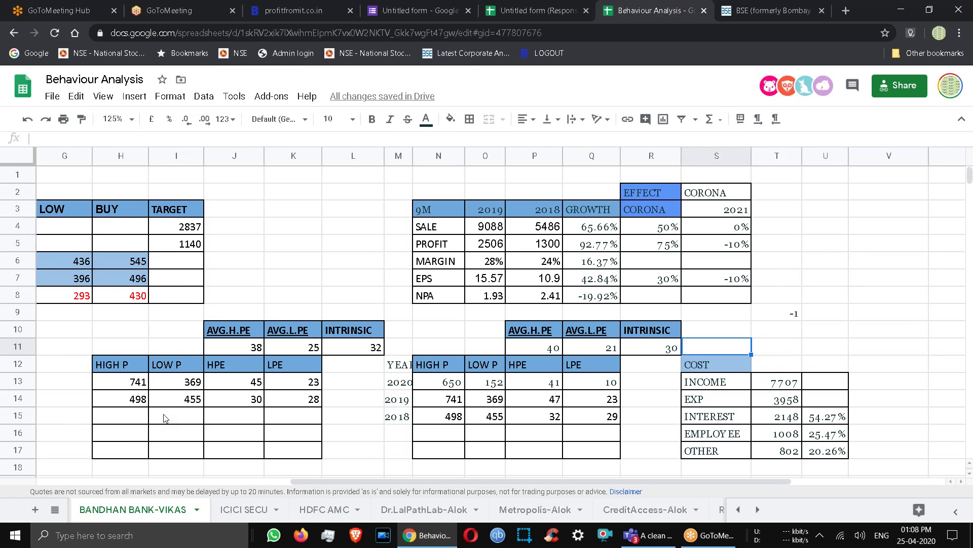
- Return to the projection table and recheck the EPS formula in the 2020 row
key("Left")
key("Left")
key("Left")
key("Left")
key("Left")
key("Left")
key("Left")
key("Left")
key("Left")
key("Left")
key("Left")
key("Left")
key("Left")
key("Left")
key("Left")
key("Left")
key("Left")
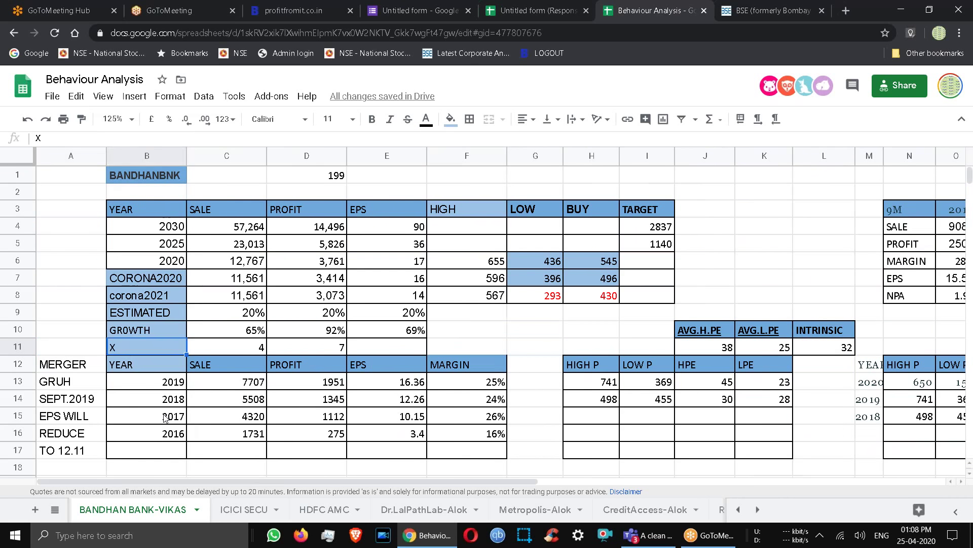
key("Right")
key("Up")
key("Up")
key("Up")
key("Up")
key("Up")
key("Up")
key("Down")
key("Right")
key("Right")
key("Right")
key("Left")
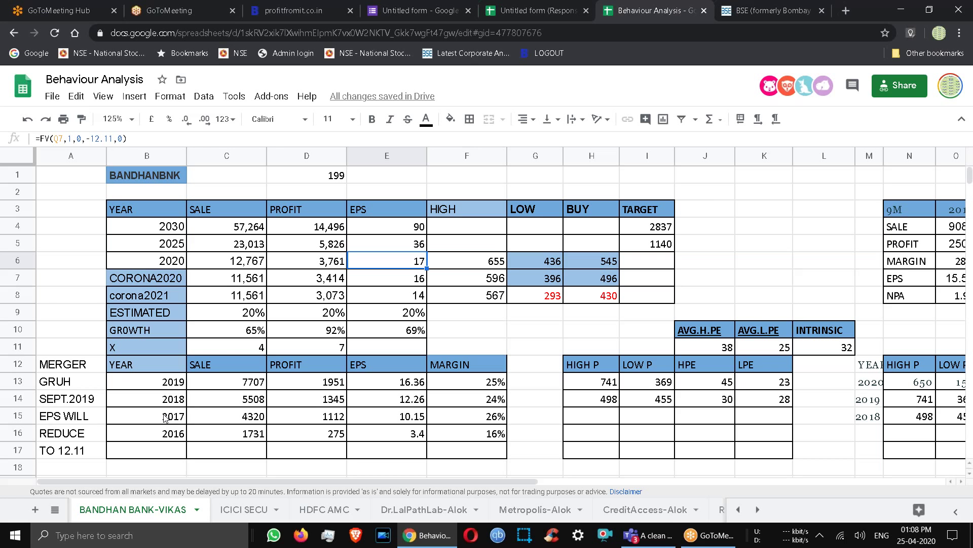
- Review the corona2021 row from its EPS formula across the High, Low and Buy prices to the Target column
key("Down")
key("Down")
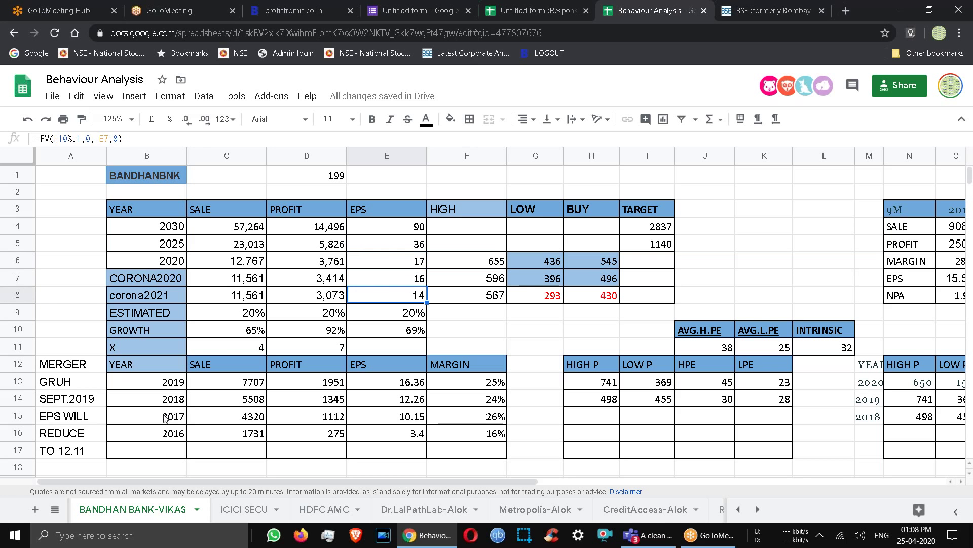
key("Right")
key("Right")
key("Right")
key("Right")
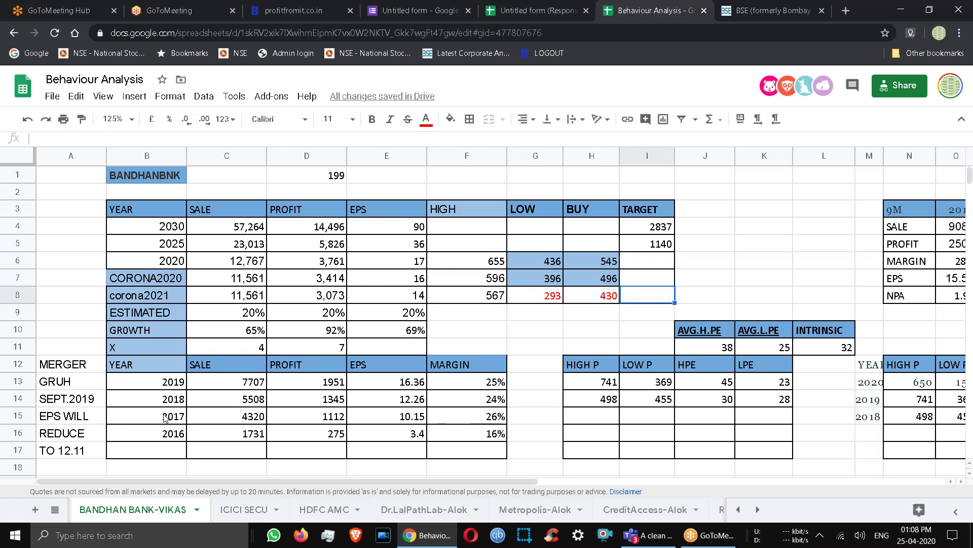
- Move across the Bandhan Bank sheet to check the average high and low PE beneath the 9M table
key("Left")
key("Right")
key("Right")
key("Right")
key("Right")
key("Right")
key("Right")
key("Right")
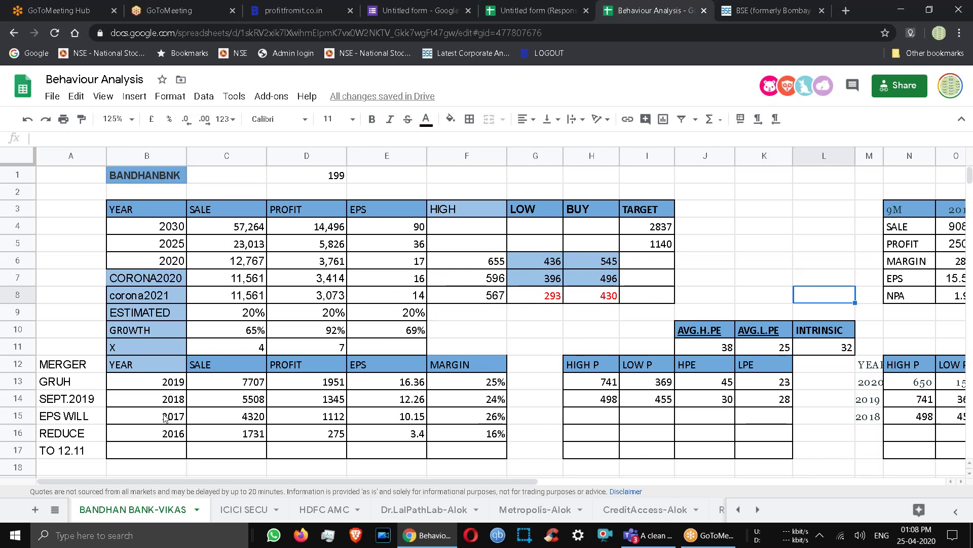
key("Right")
key("Right")
key("Down")
key("Down")
key("Down")
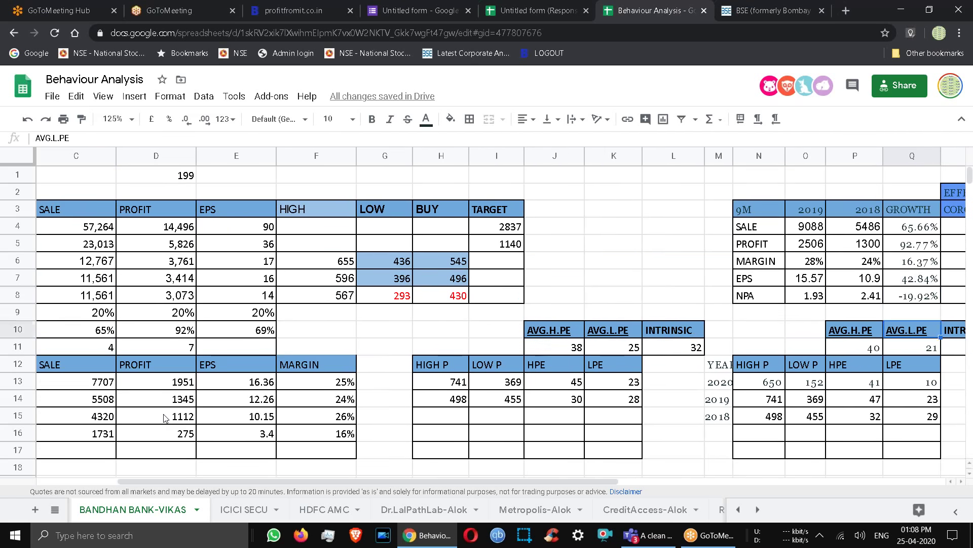
- Return to the projection table and compare the corona2021 Low price with the live share price and the 2020 EPS
key("Left")
key("Left")
key("Left")
key("Left")
key("Left")
key("Left")
key("Left")
key("Left")
key("Left")
key("Left")
key("Left")
key("Left")
key("Left")
key("Left")
key("Left")
key("Left")
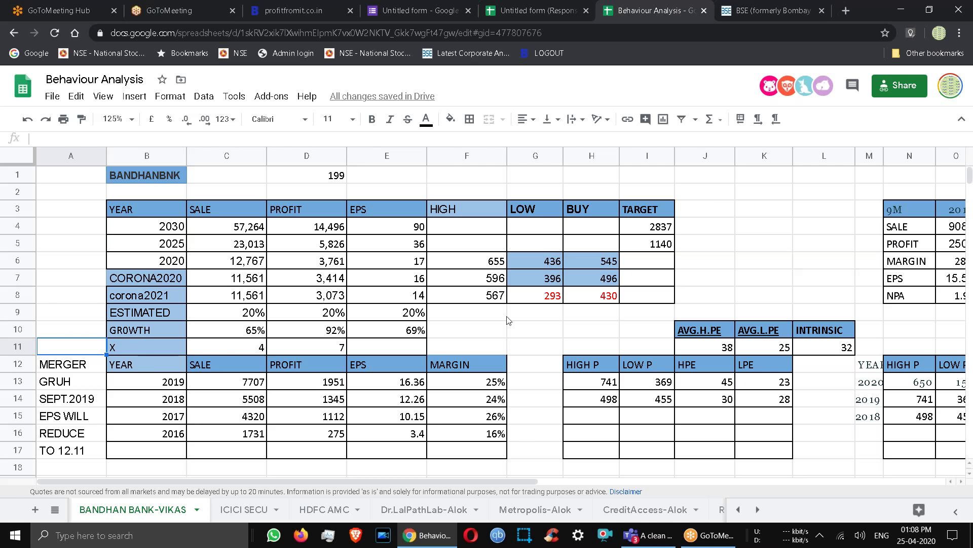
left_click(541, 308)
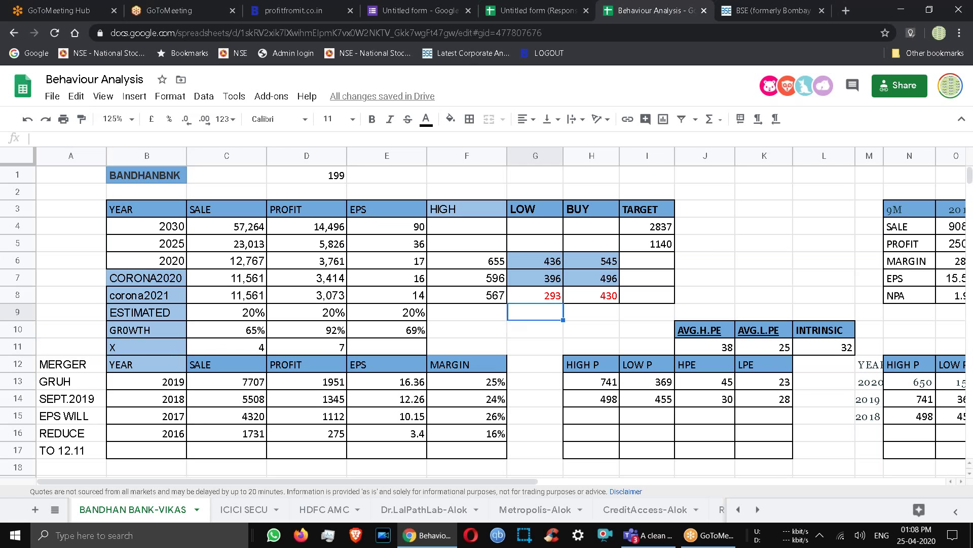
left_click(543, 300)
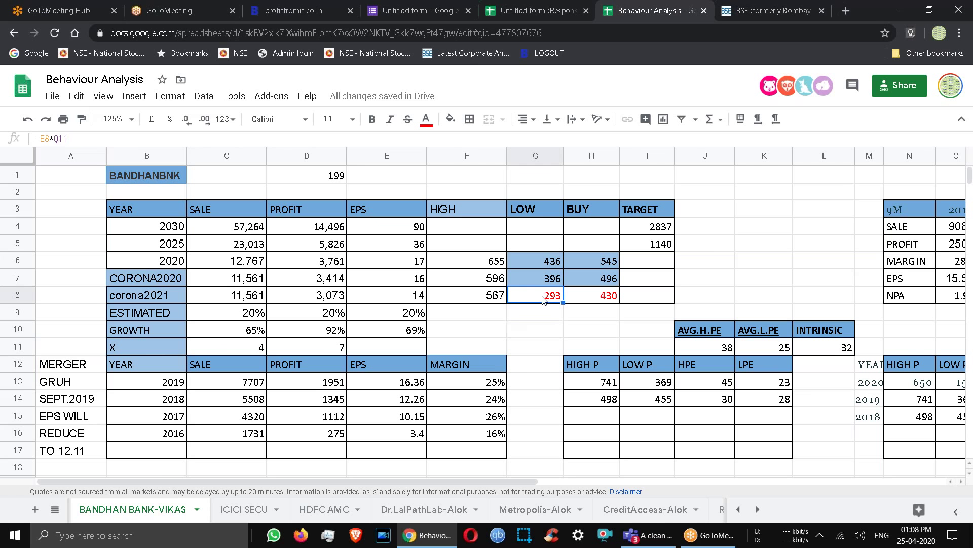
left_click(334, 181)
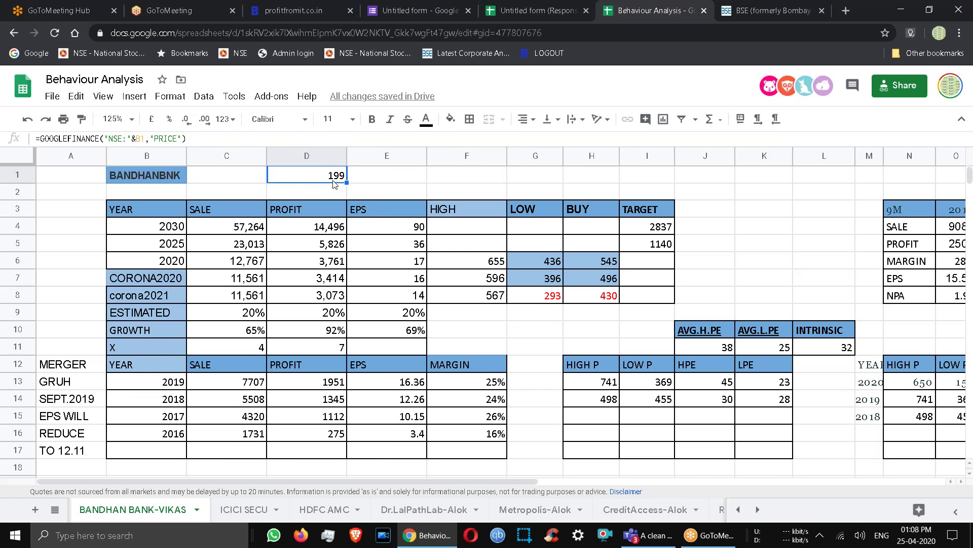
left_click(419, 268)
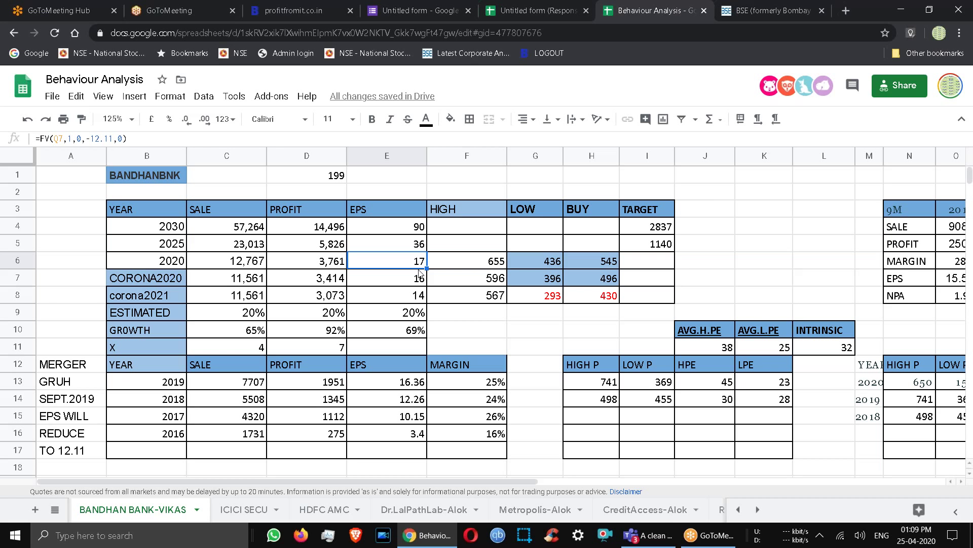
left_click(325, 172)
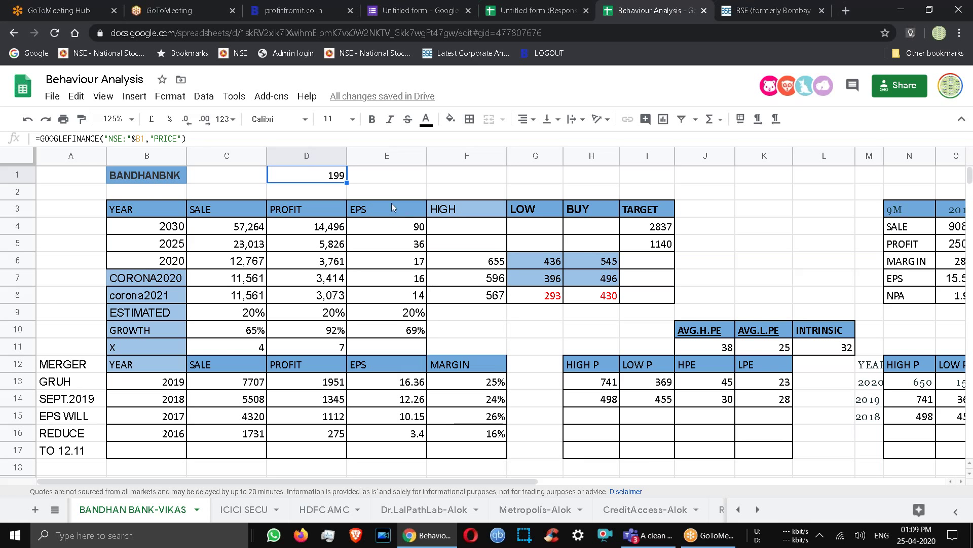
left_click(539, 296)
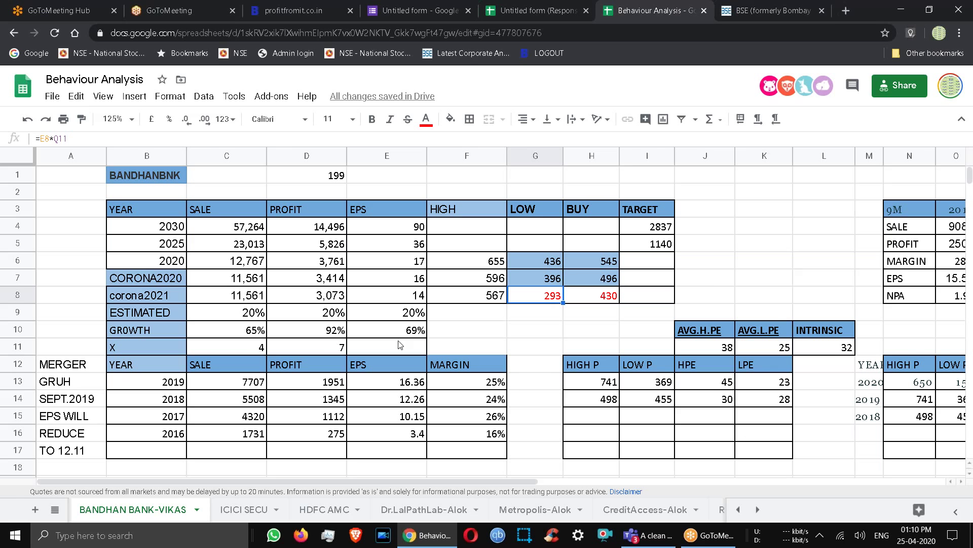
- Compare the projected 2020 and corona2021 EPS with the actual 2019 EPS in the yearly history table
left_click(421, 265)
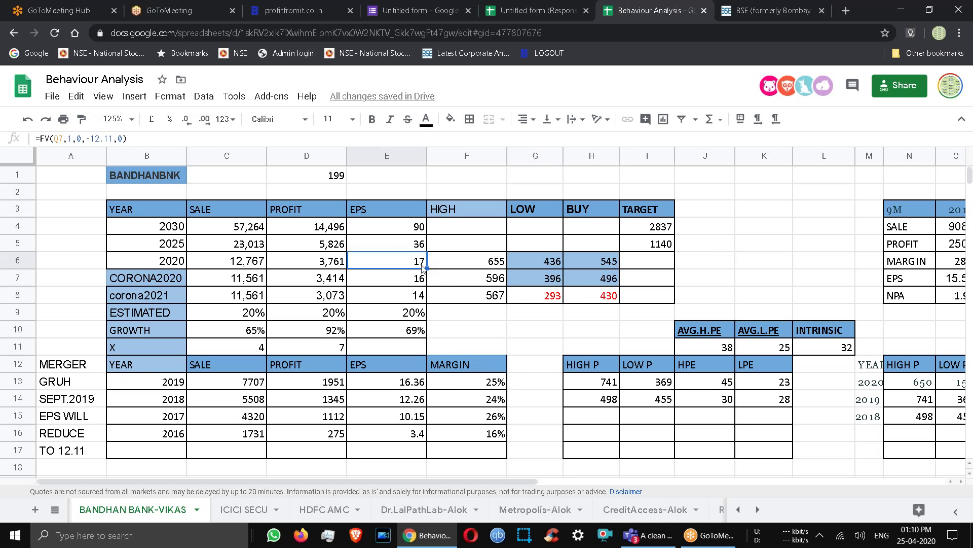
left_click(419, 386)
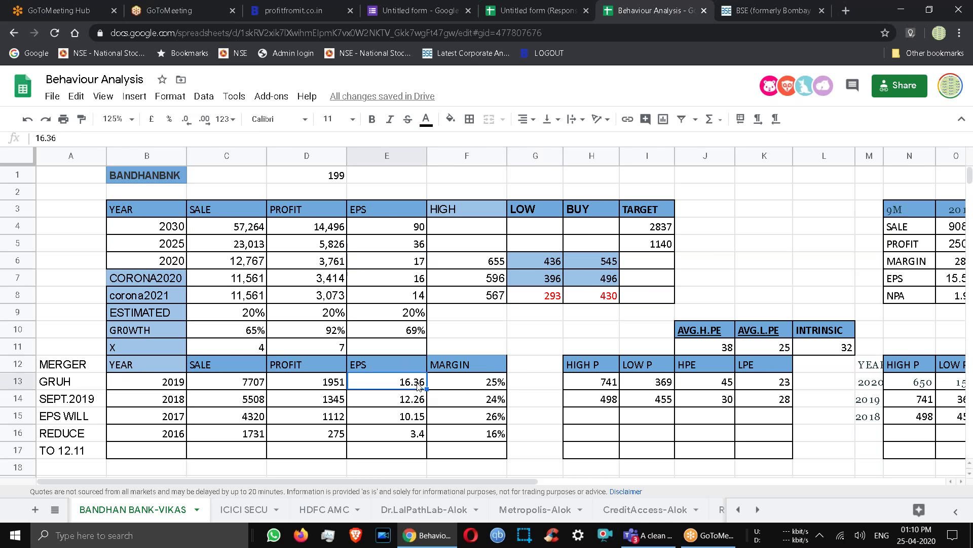
left_click(420, 299)
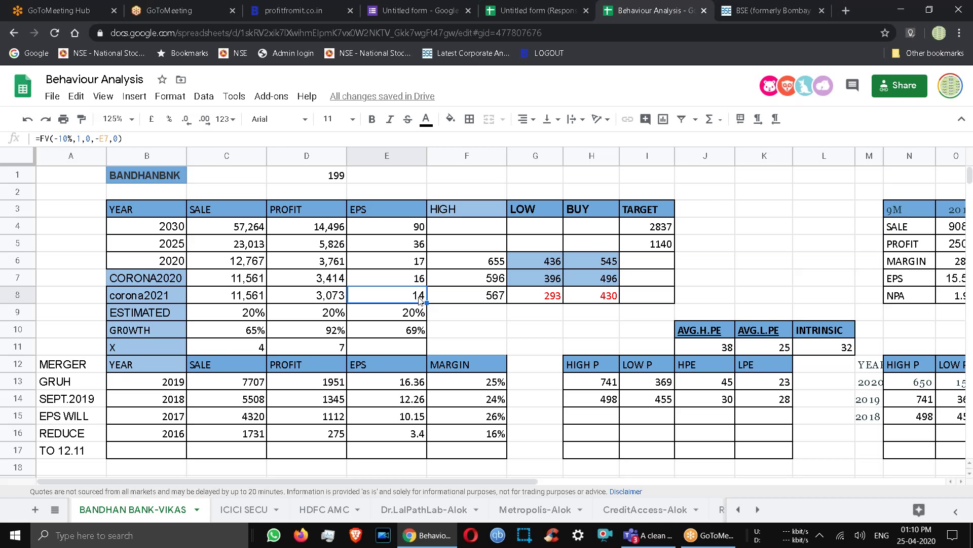
left_click(418, 387)
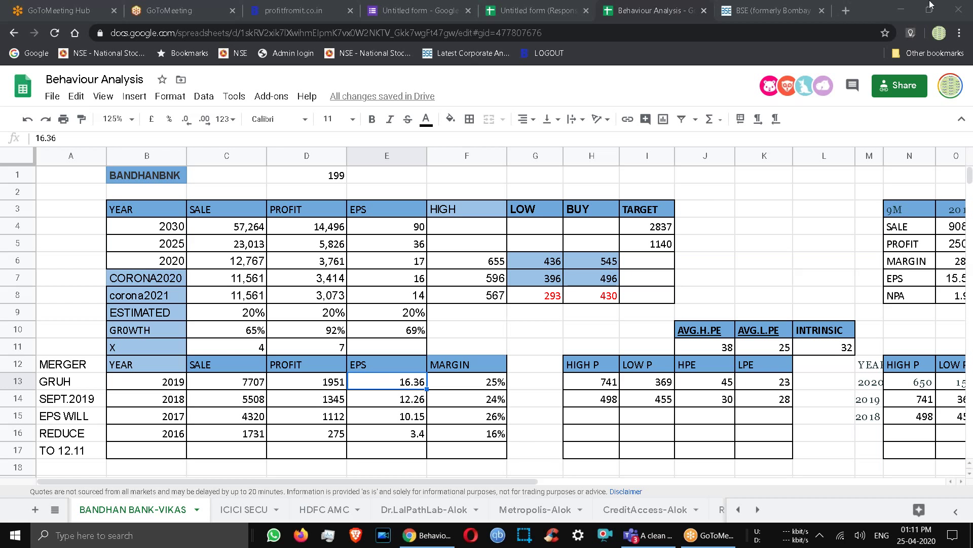
- Switch to the BSE website, search quotes for "hdfc" and open the Housing Development Finance Corp Ltd stock page
left_click(746, 11)
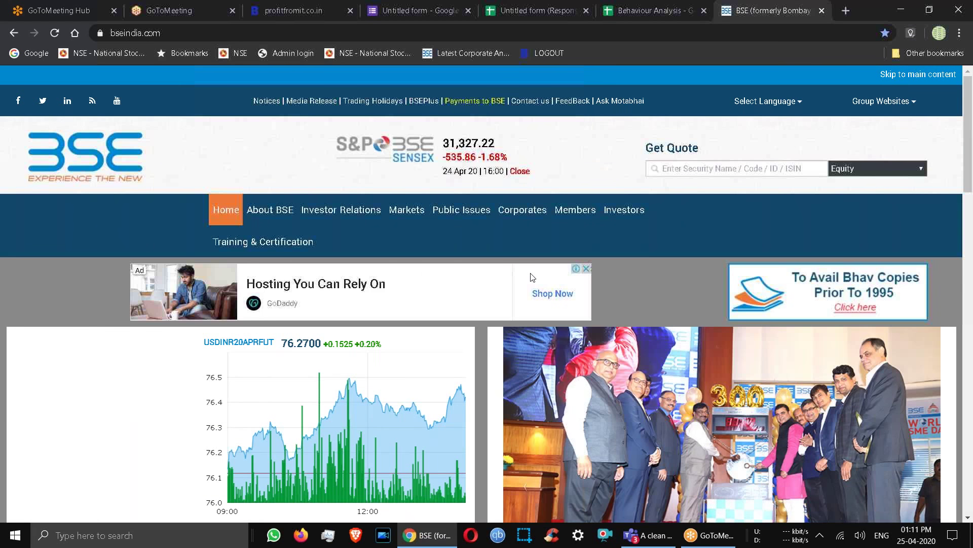
left_click(700, 169)
type("hdfc")
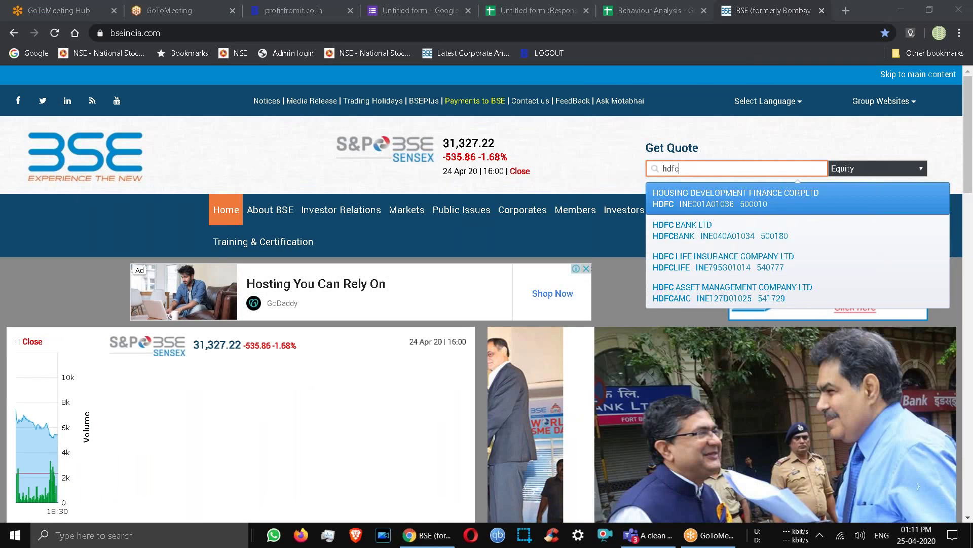
key("Down")
key("Return")
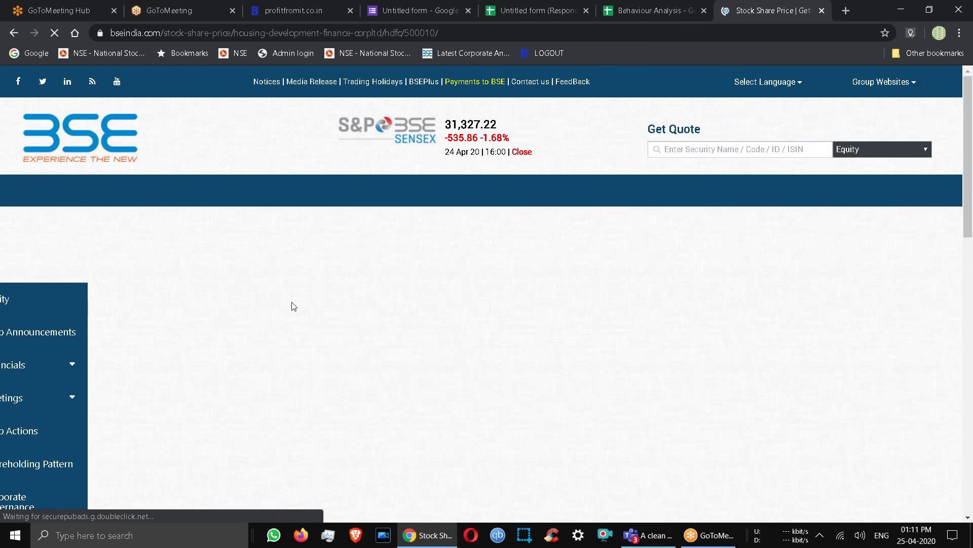
- Open the company's corporate announcements, find "result" on the page and open the PDF of the December 31, 2019 board meeting results
scroll(291, 307, "down", 3)
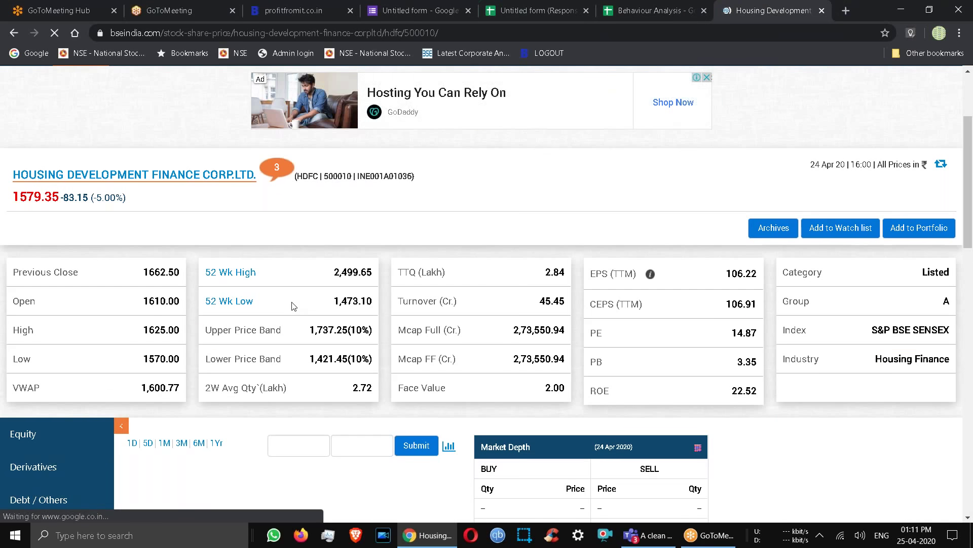
scroll(292, 305, "down", 6)
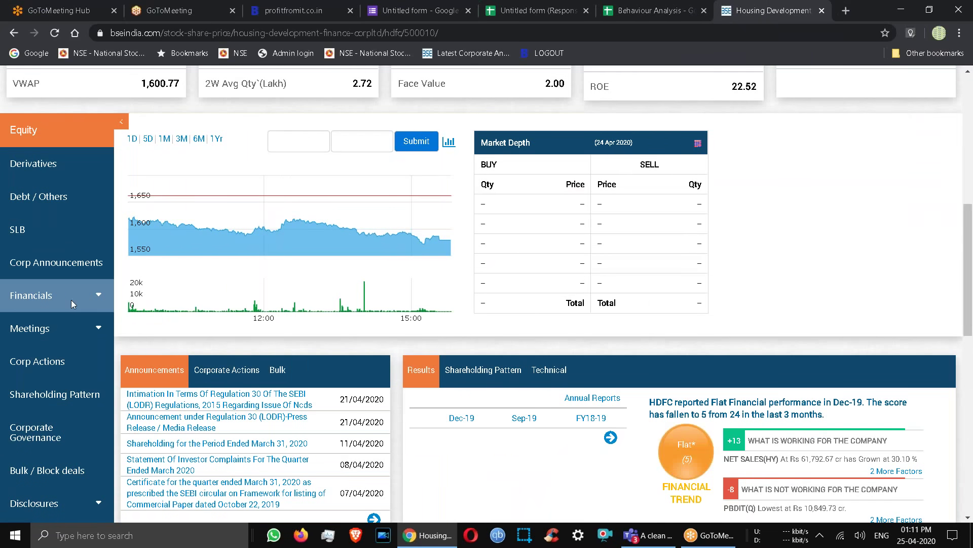
left_click(56, 261)
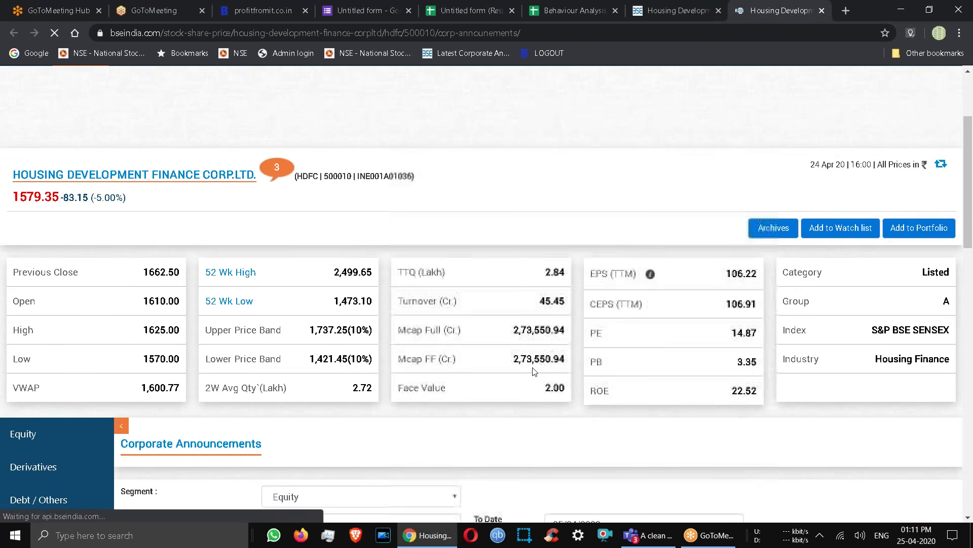
key("ctrl+f")
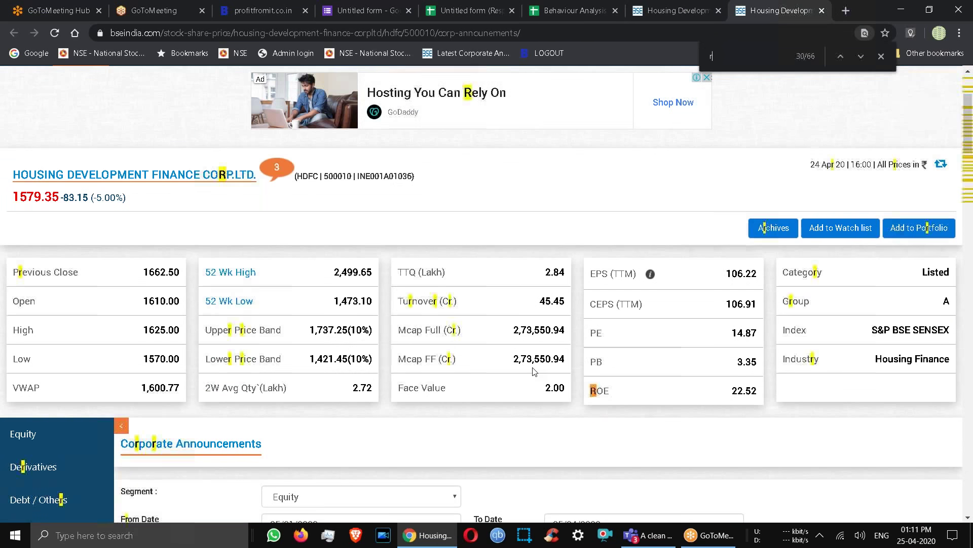
type("result")
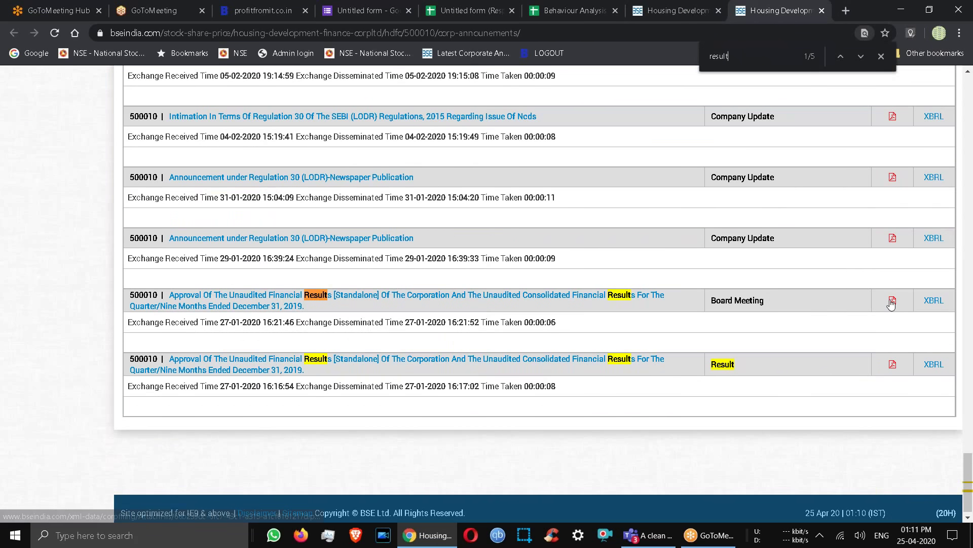
left_click(892, 302)
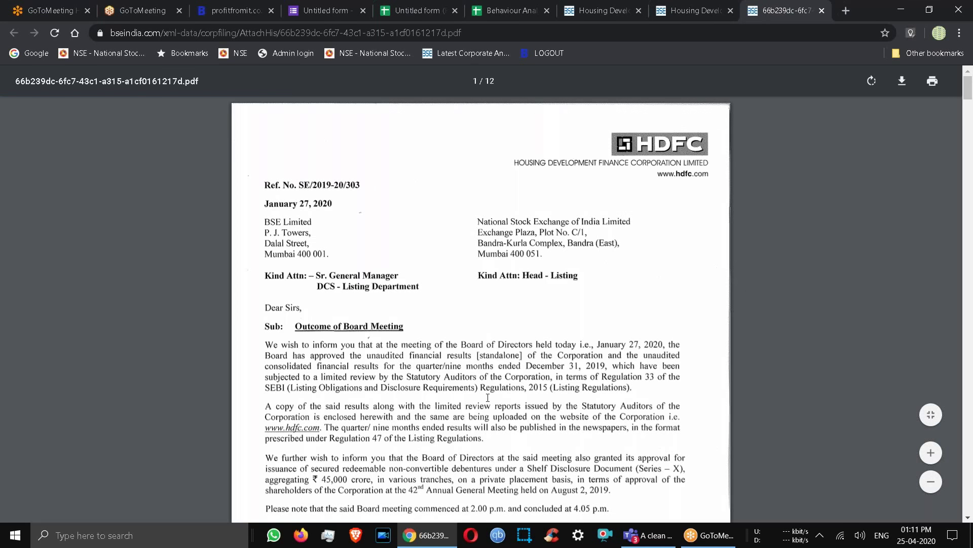
- Enlarge the filing and find the statement of unaudited standalone financial results for the quarter and nine months ended December 31, 2019
scroll(487, 397, "down", 8)
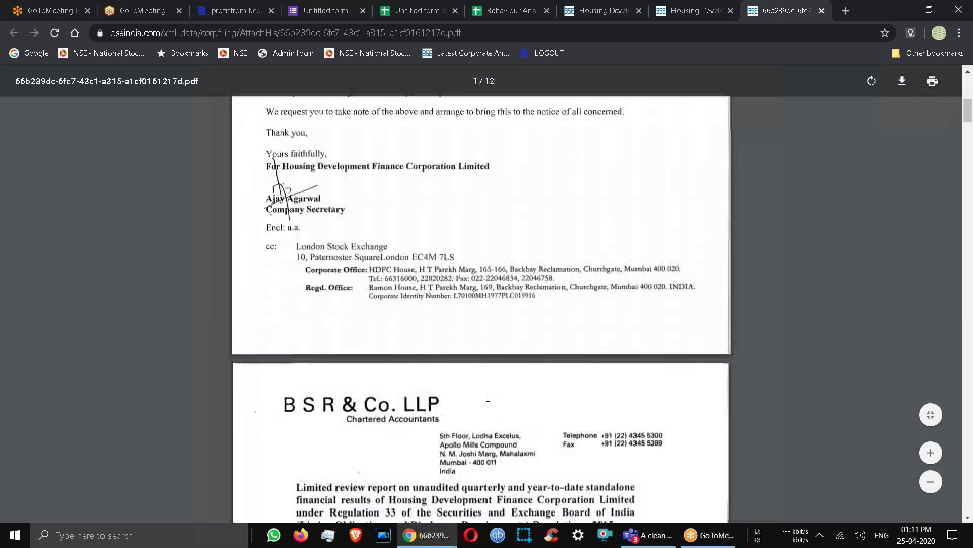
left_click(932, 453)
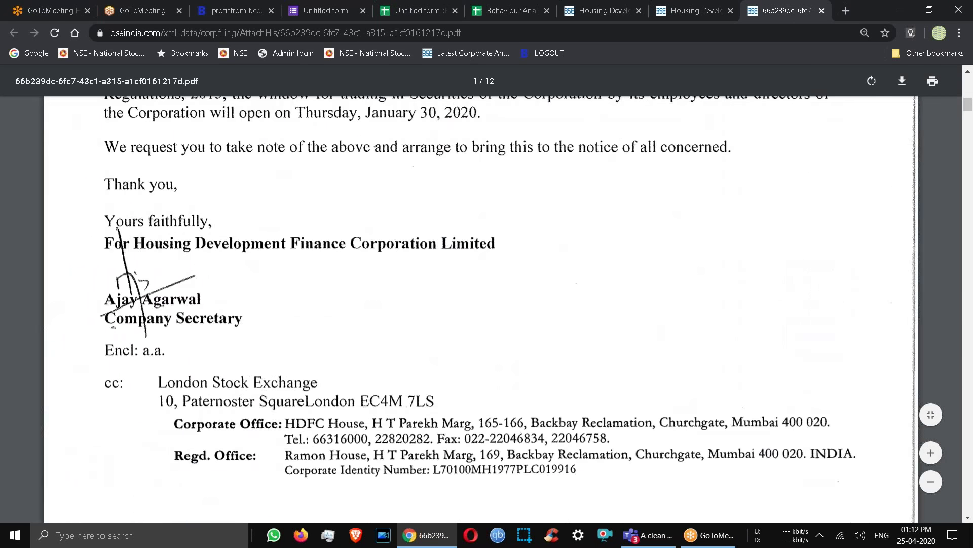
left_click(931, 453)
scroll(479, 309, "down", 5)
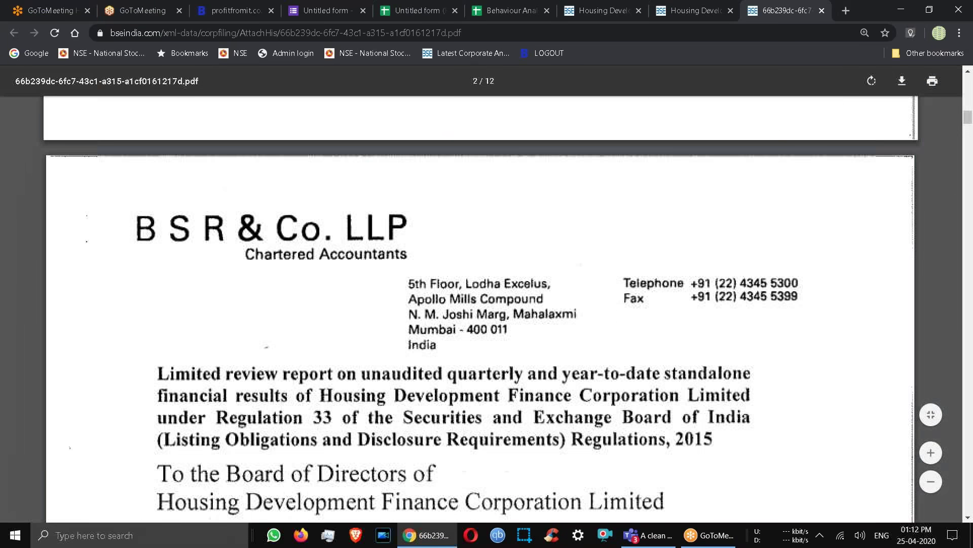
scroll(479, 309, "down", 15)
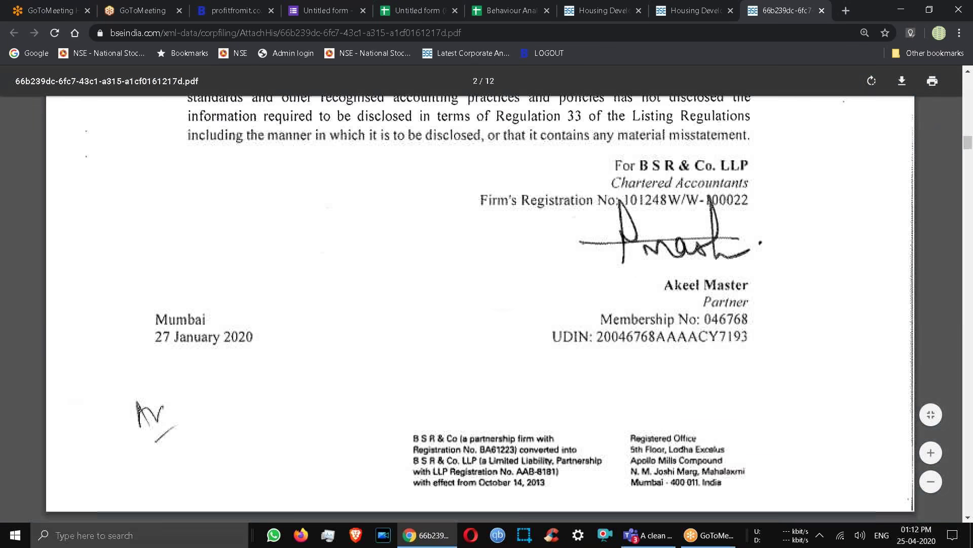
scroll(479, 309, "down", 8)
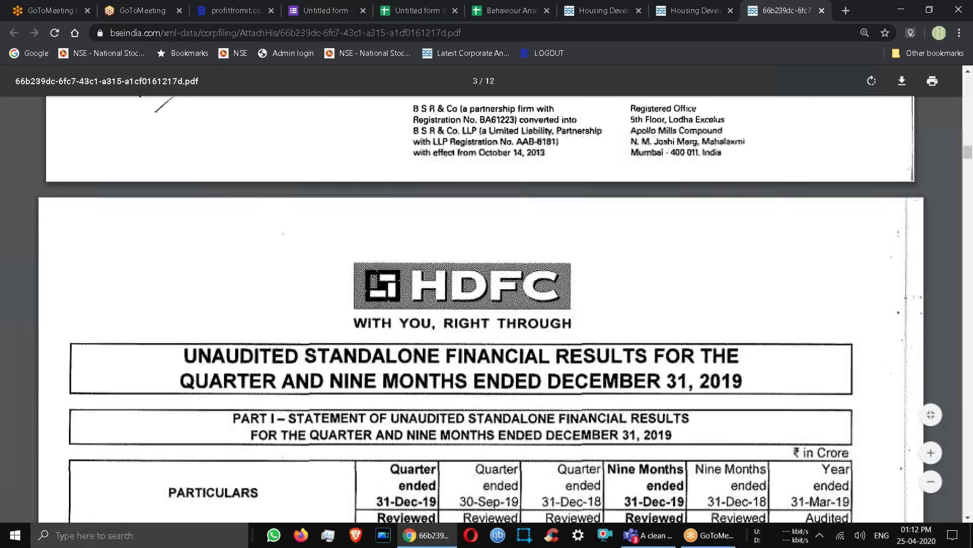
scroll(480, 309, "down", 3)
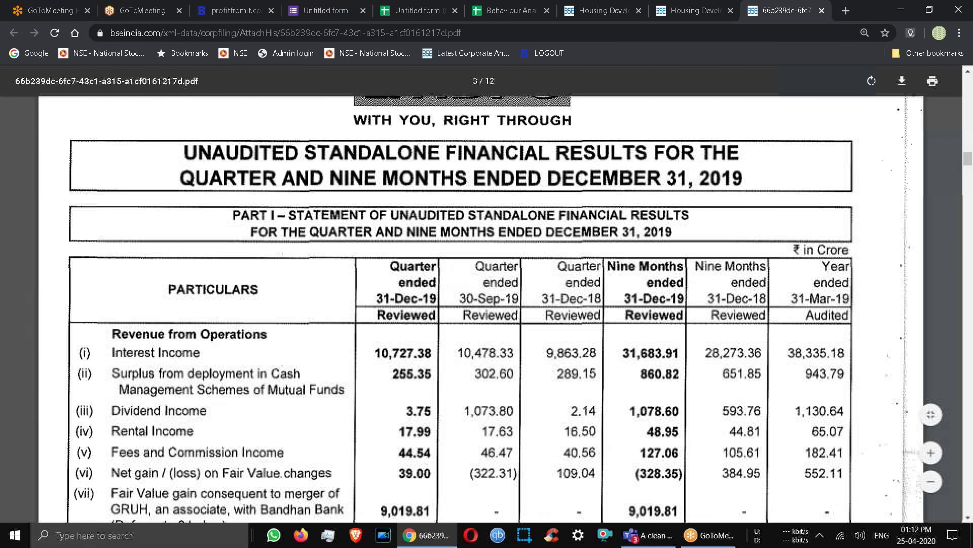
scroll(479, 310, "down", 2)
scroll(479, 310, "down", 1)
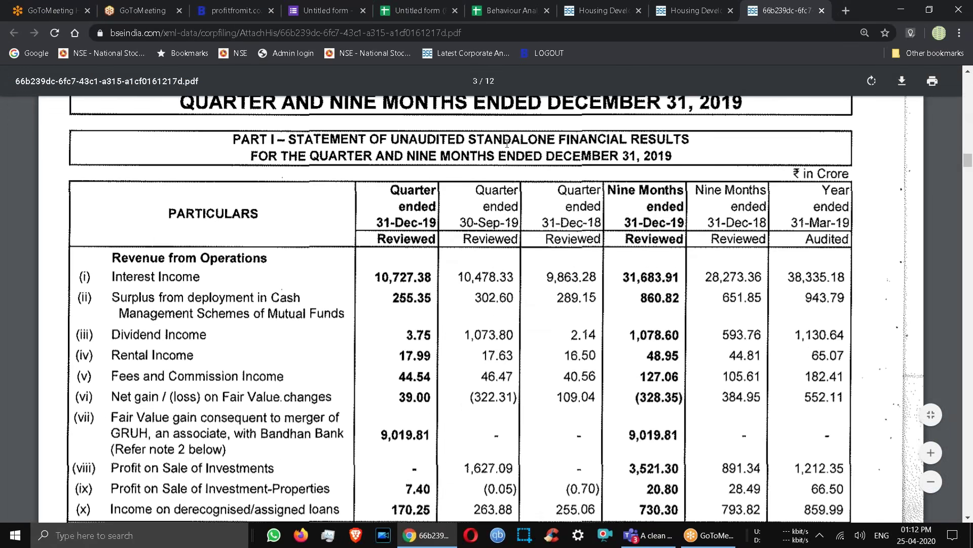
- Highlight the interest income for the year ended 31-Mar-19 and examine the standalone statement's income, expenses, net profit and earnings per share
left_click_drag(477, 139, 579, 140)
left_click_drag(791, 266, 852, 269)
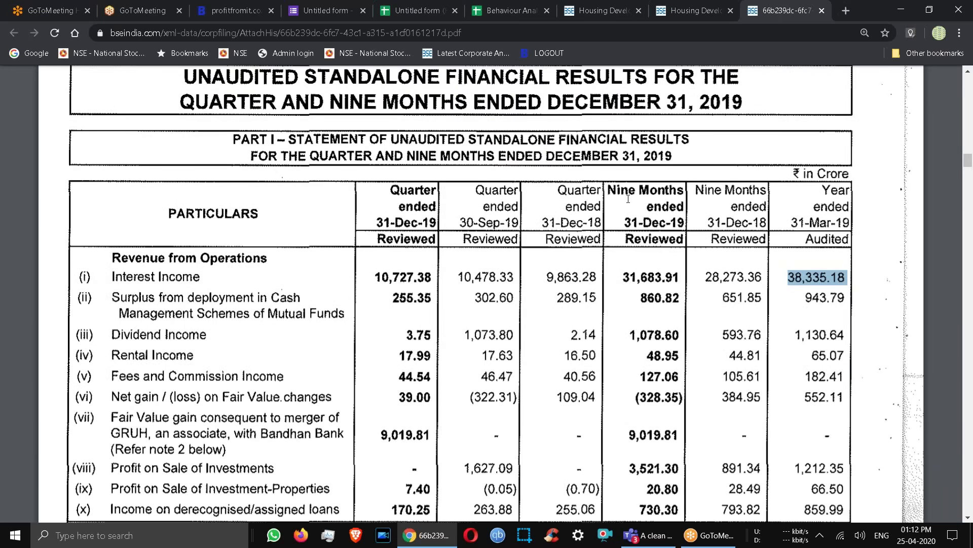
scroll(628, 199, "down", 1)
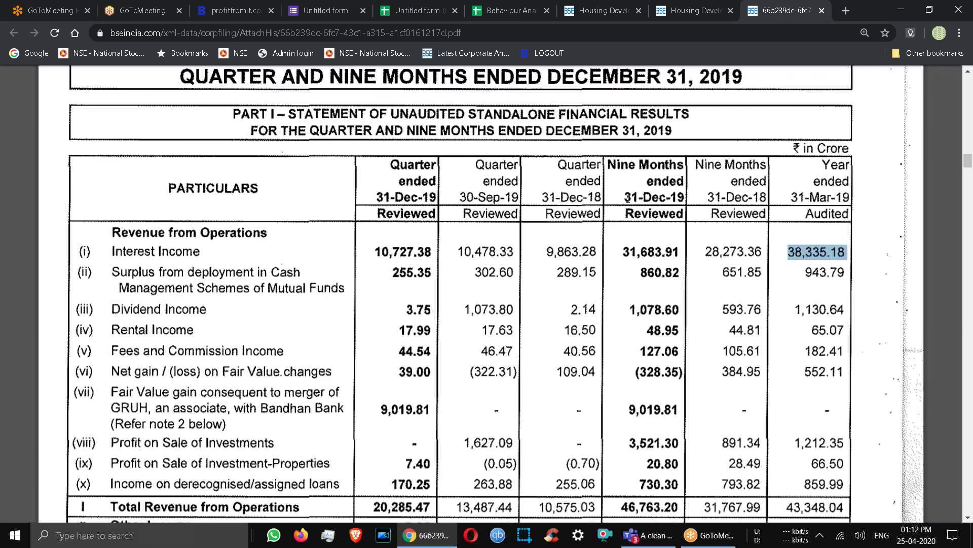
scroll(628, 199, "down", 8)
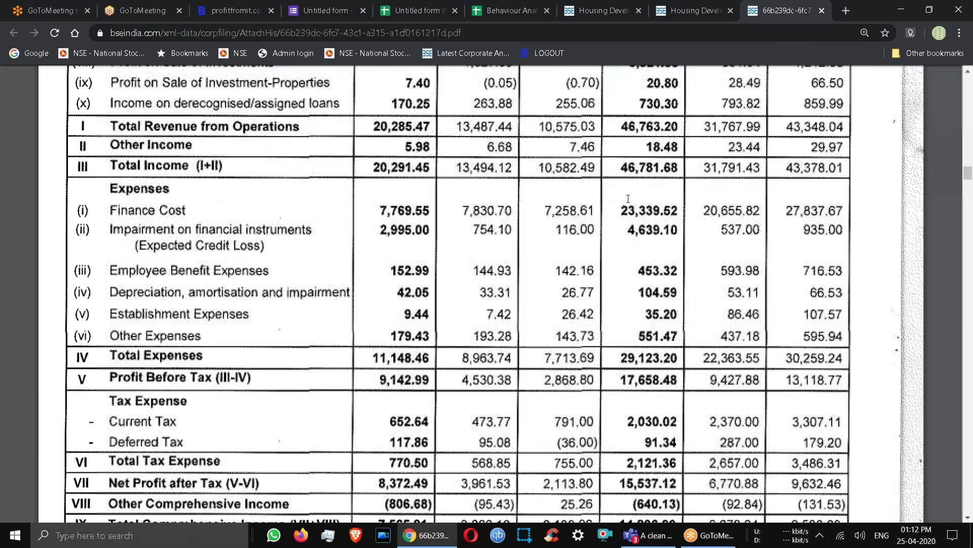
scroll(628, 199, "down", 1)
scroll(628, 199, "down", 1)
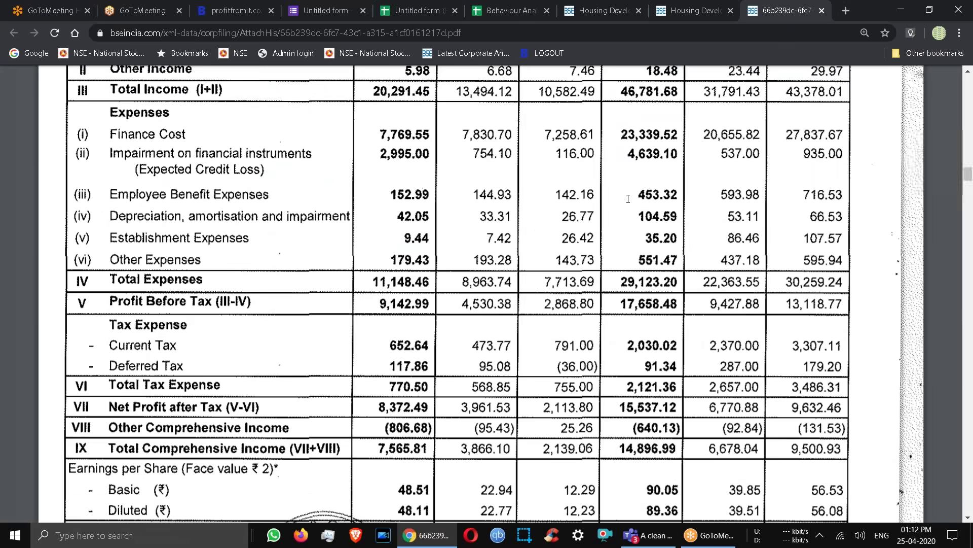
scroll(628, 199, "down", 3)
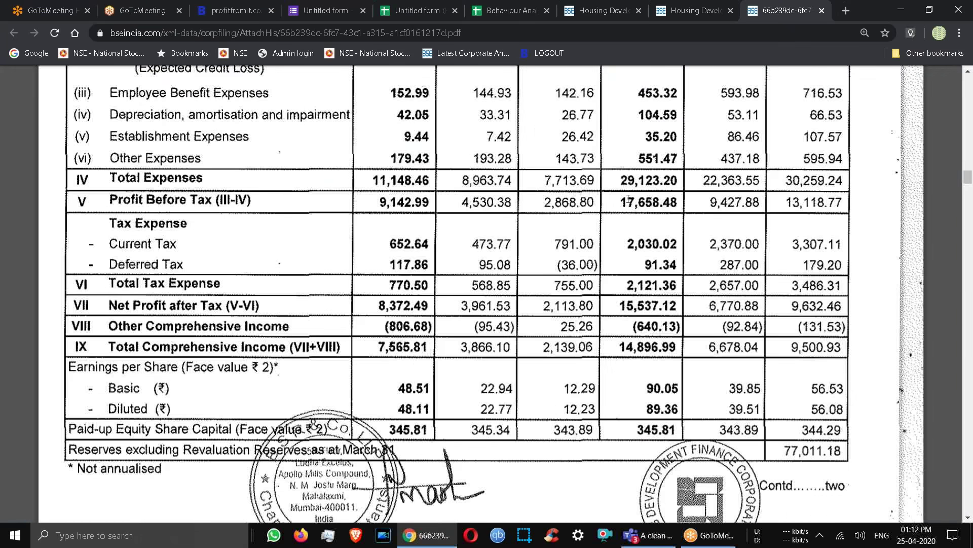
scroll(629, 199, "up", 4)
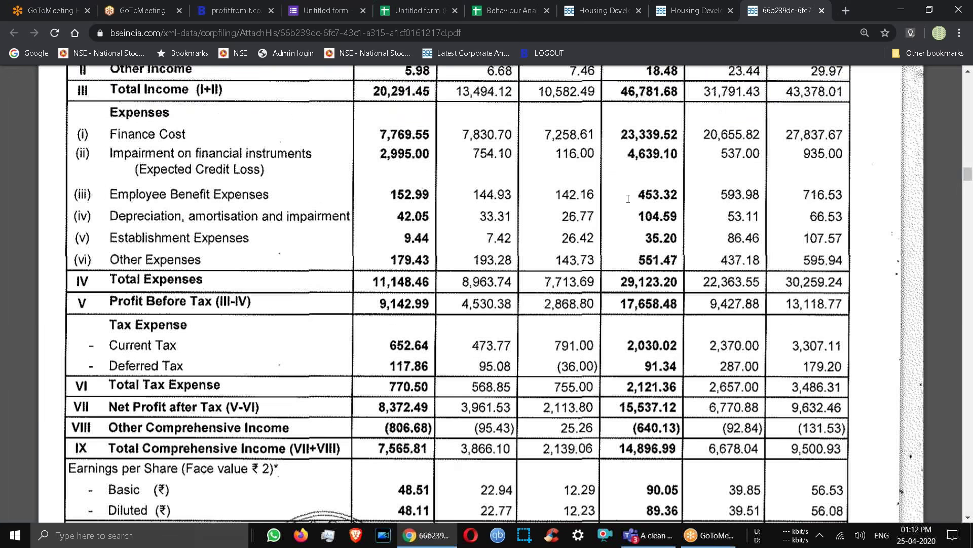
- Read the notes below the standalone financial results, from the accounting standards note through the board's closing statement
scroll(628, 199, "up", 4)
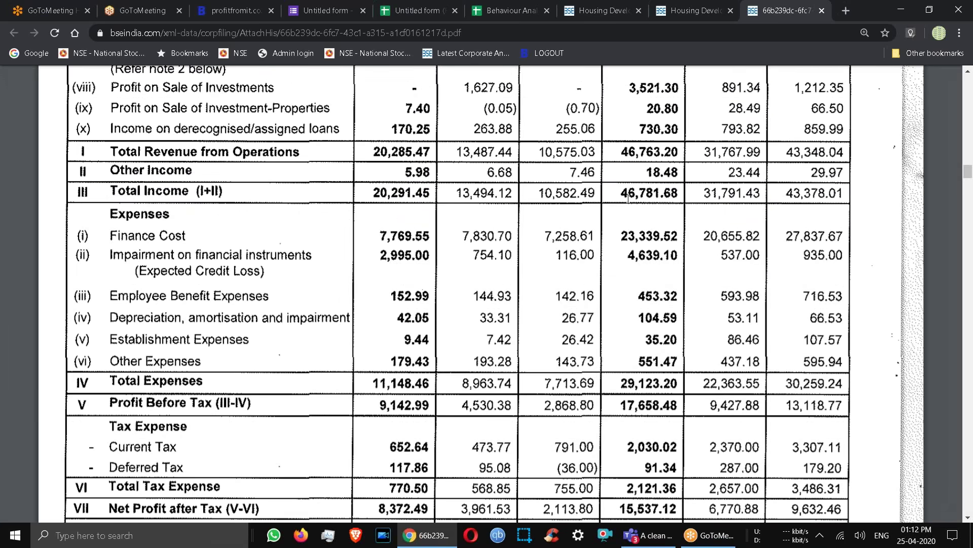
scroll(628, 199, "down", 10)
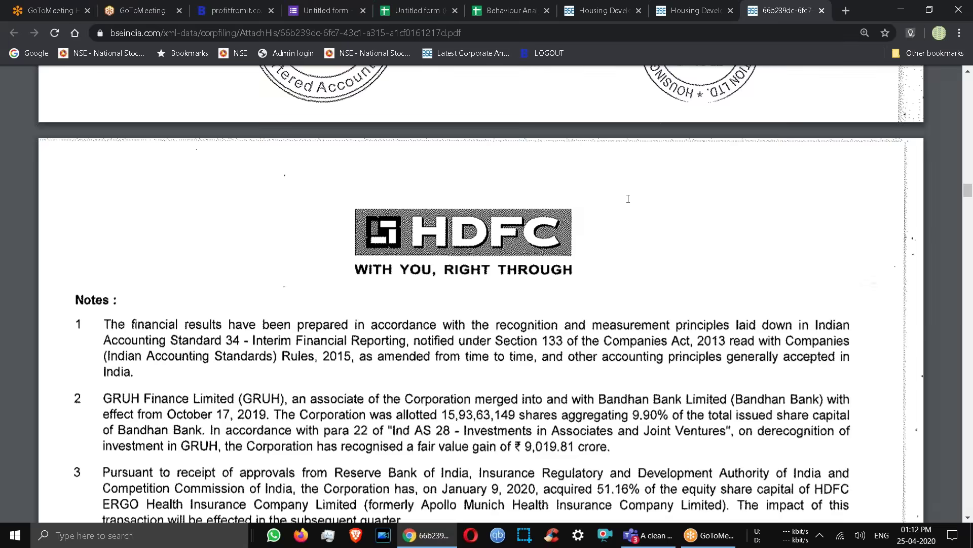
scroll(628, 199, "down", 4)
scroll(628, 200, "down", 4)
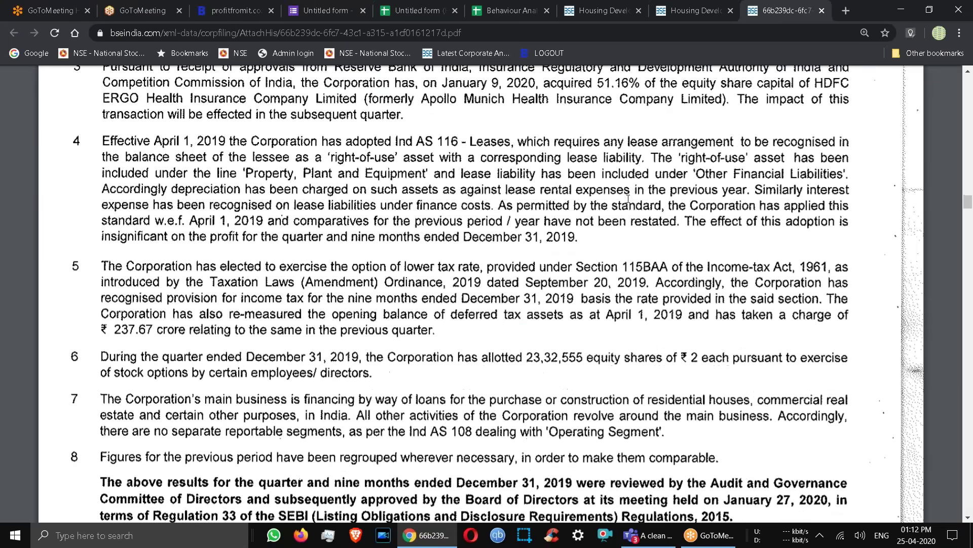
scroll(629, 199, "down", 3)
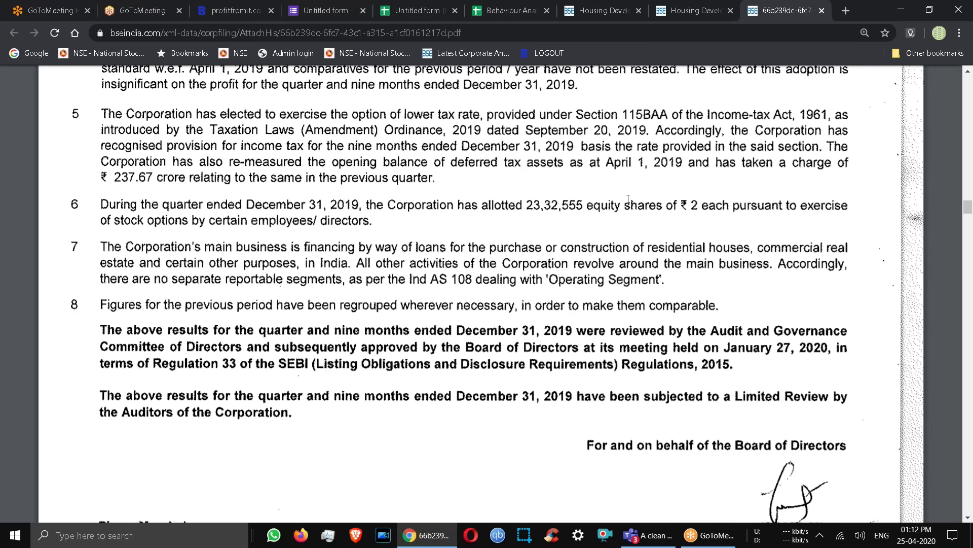
scroll(628, 200, "down", 3)
scroll(628, 199, "up", 9)
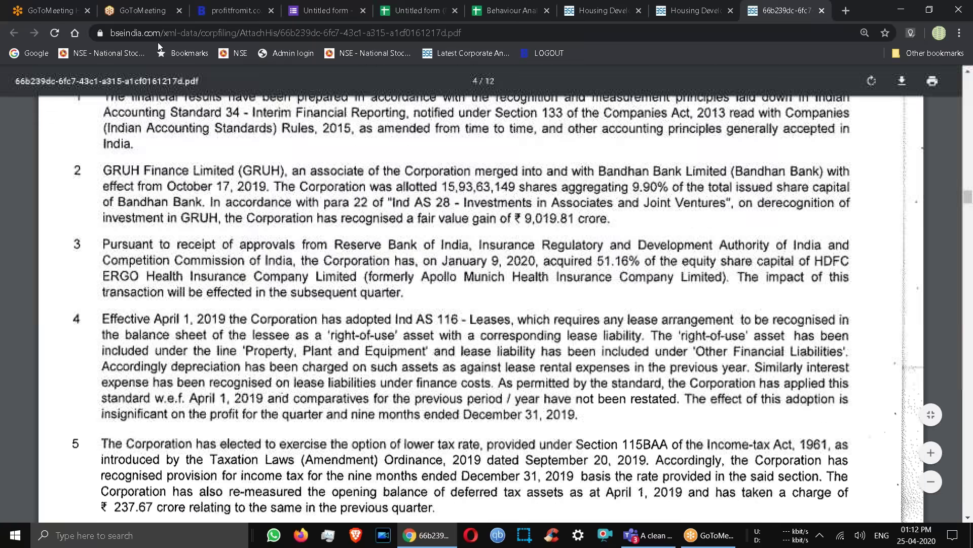
- Highlight note 2 on GRUH Finance's merger with Bandhan Bank, including the share allotment line and the word "Investments"
left_click_drag(103, 170, 575, 221)
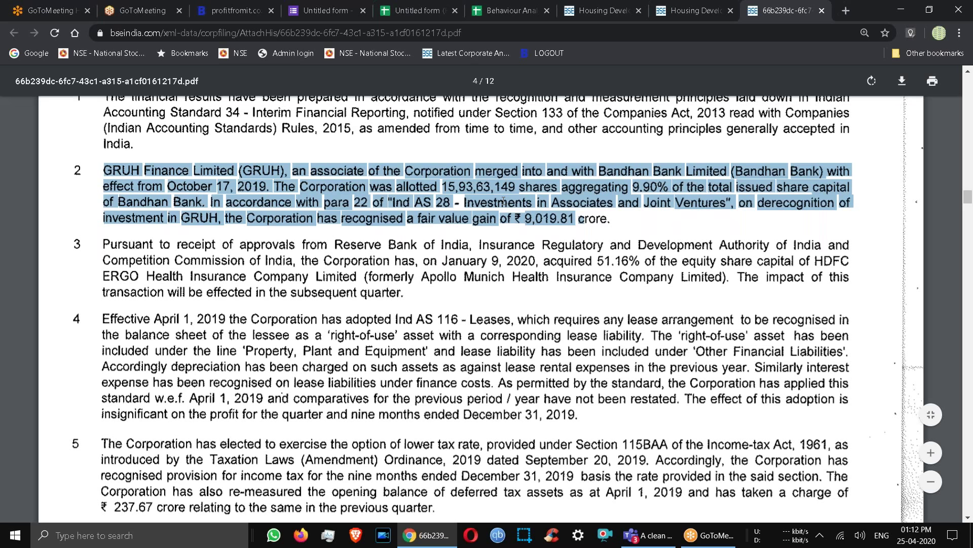
left_click(614, 187)
double_click(609, 167)
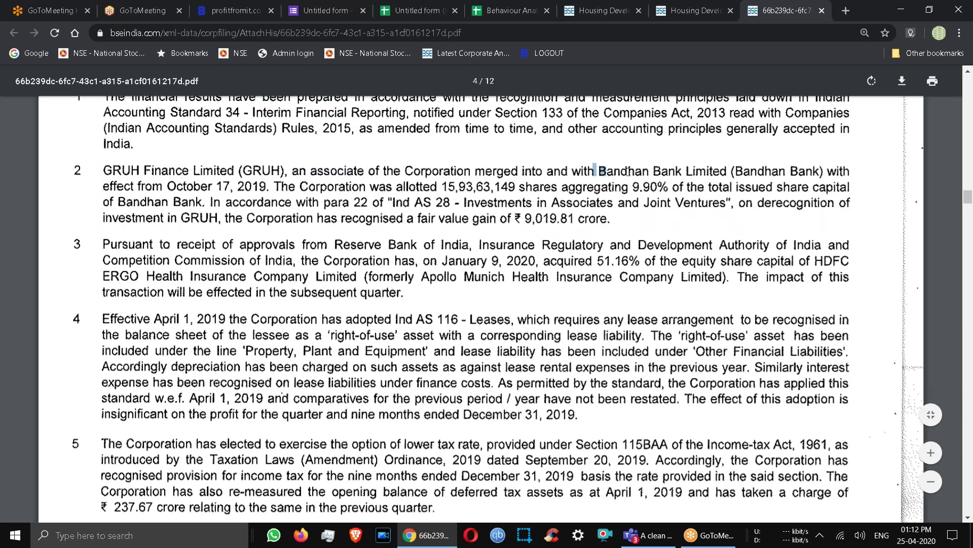
triple_click(639, 190)
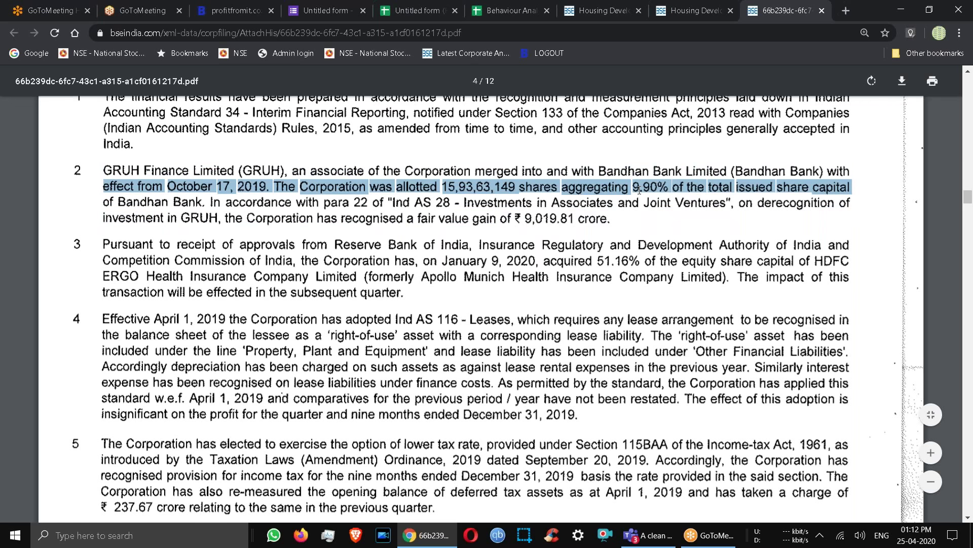
scroll(640, 190, "down", 1)
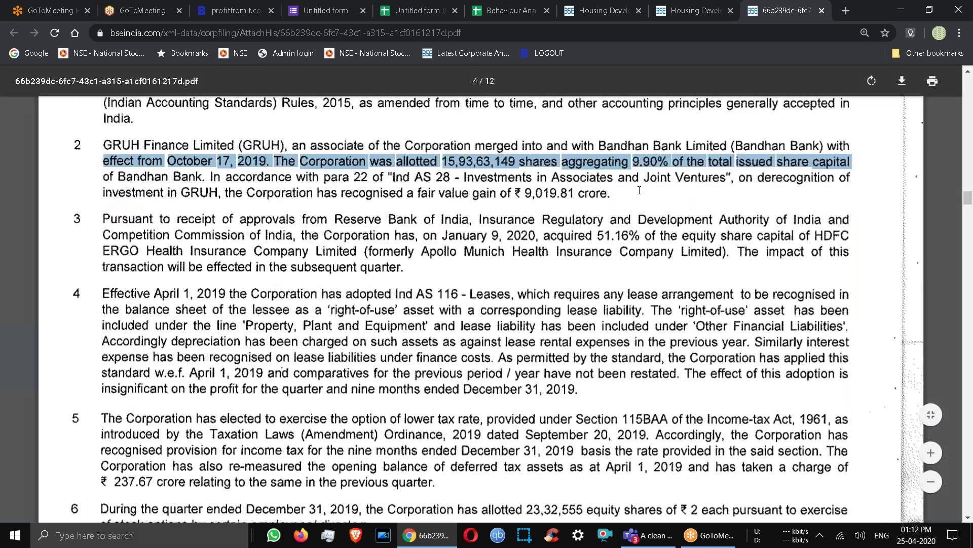
scroll(639, 190, "down", 1)
scroll(639, 190, "down", 1)
double_click(499, 126)
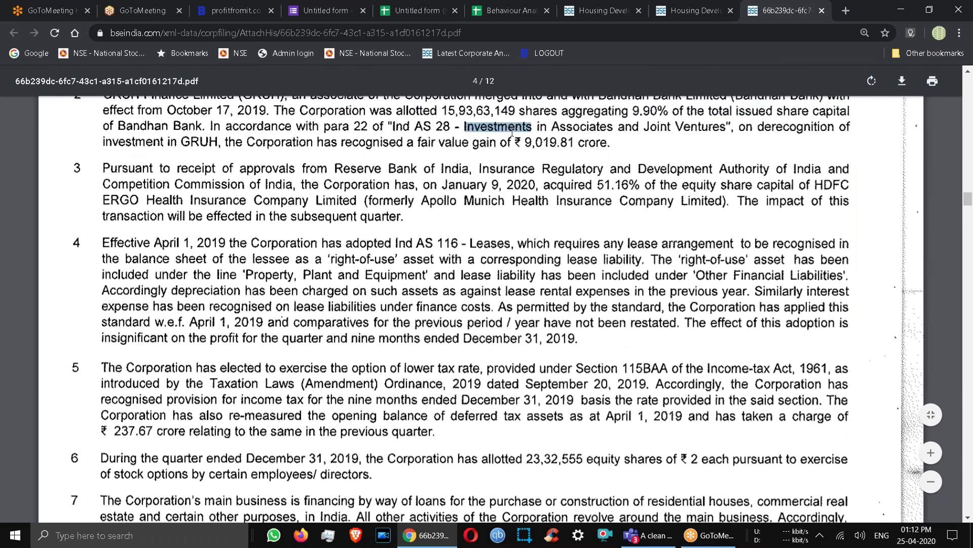
- Go through the limited review report and its list of subsidiaries and associates to reach the statement of unaudited consolidated financial results
scroll(512, 132, "down", 1)
scroll(512, 131, "down", 10)
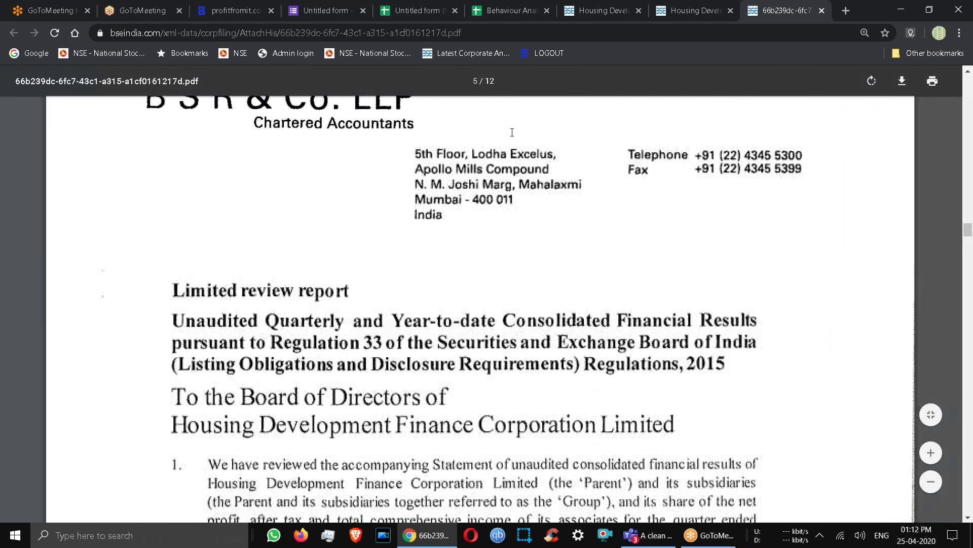
scroll(512, 133, "down", 20)
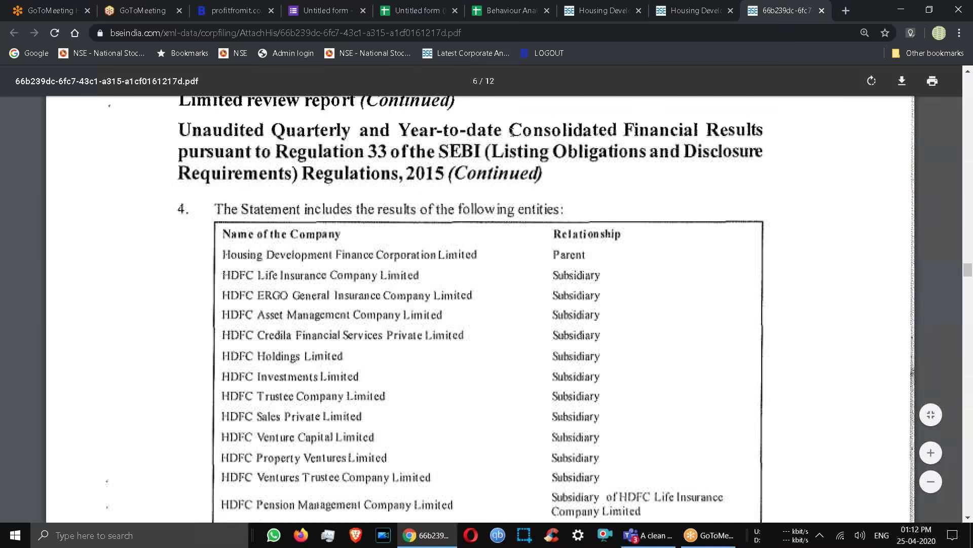
scroll(512, 132, "down", 6)
scroll(512, 132, "up", 5)
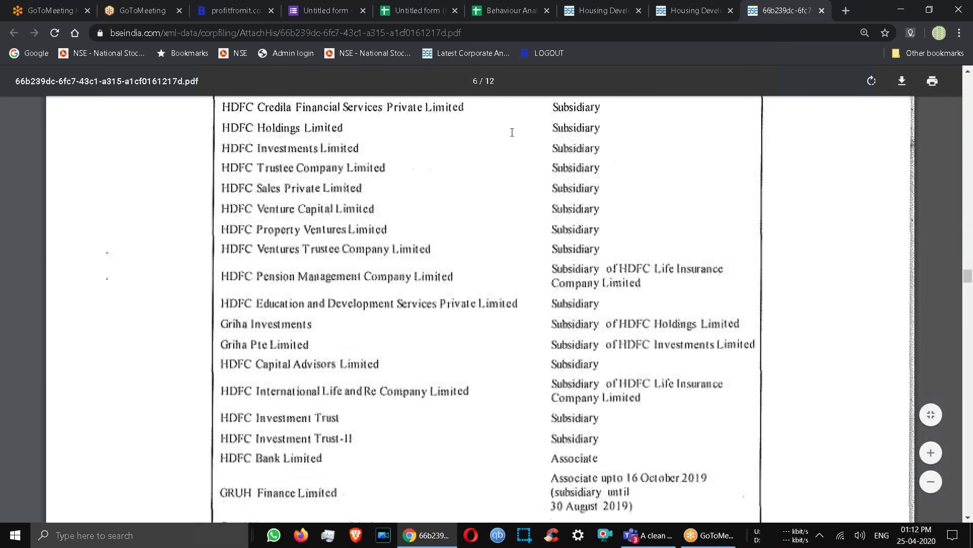
scroll(512, 133, "down", 6)
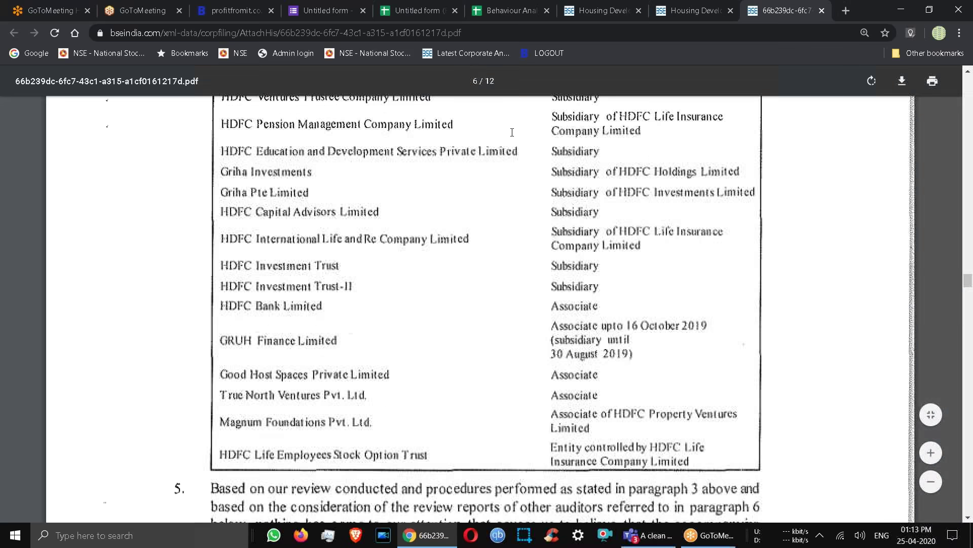
scroll(513, 132, "down", 14)
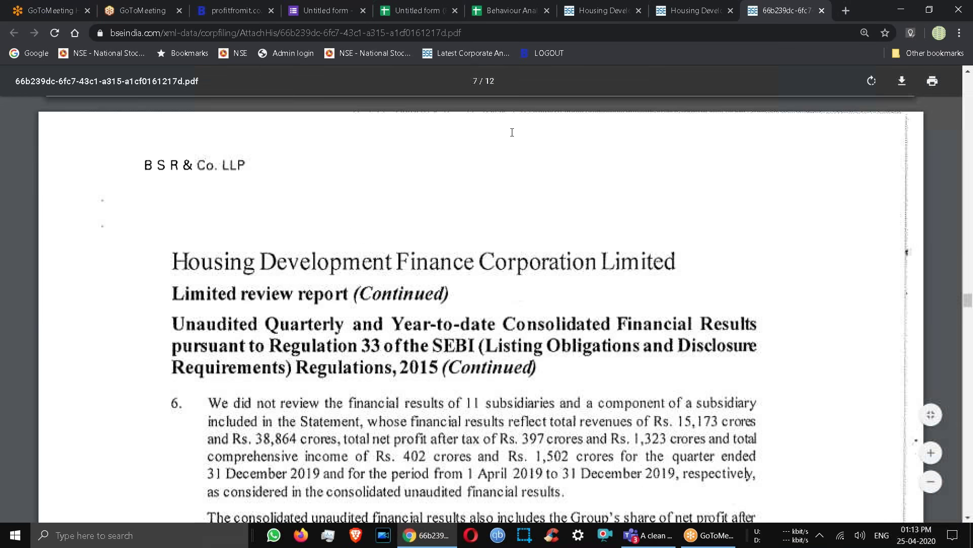
scroll(512, 132, "down", 10)
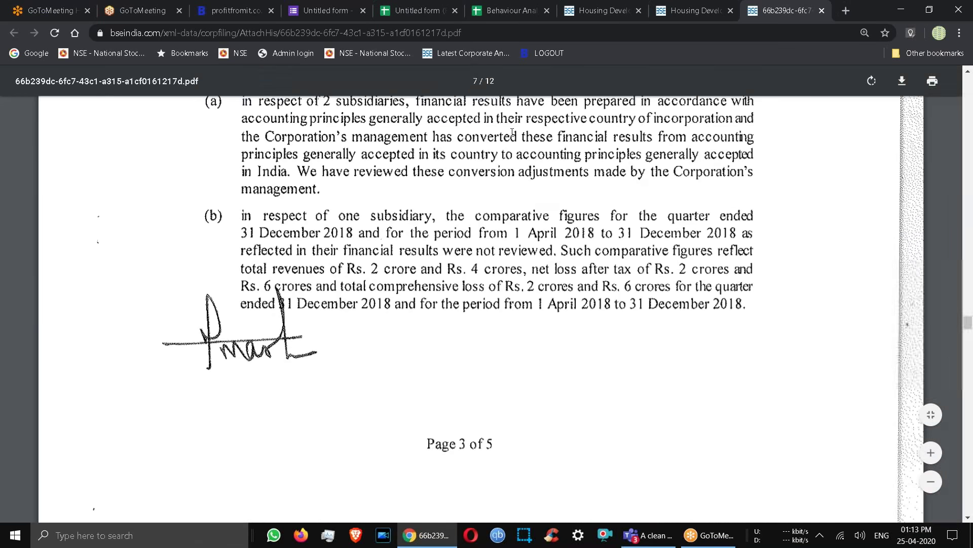
scroll(513, 132, "down", 8)
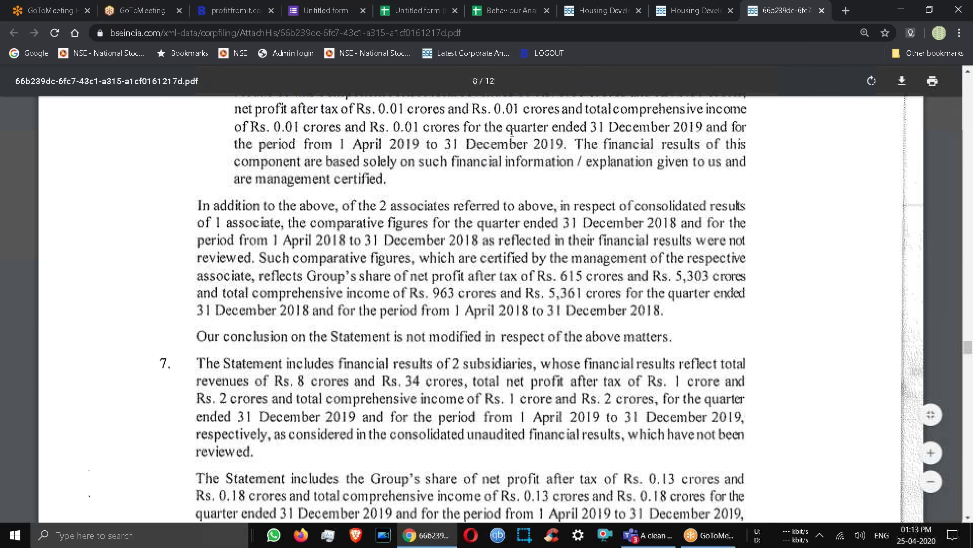
scroll(512, 133, "down", 1)
scroll(512, 133, "down", 15)
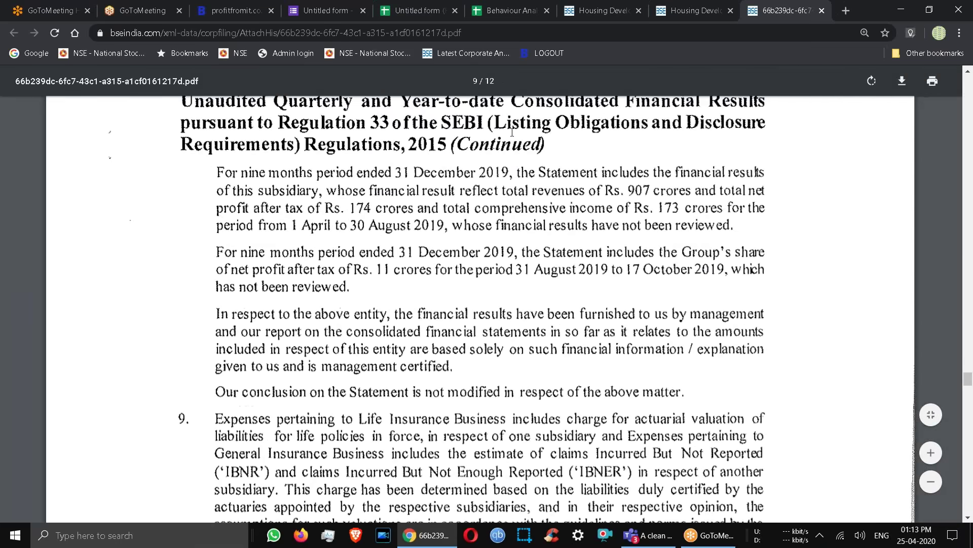
scroll(513, 132, "down", 1)
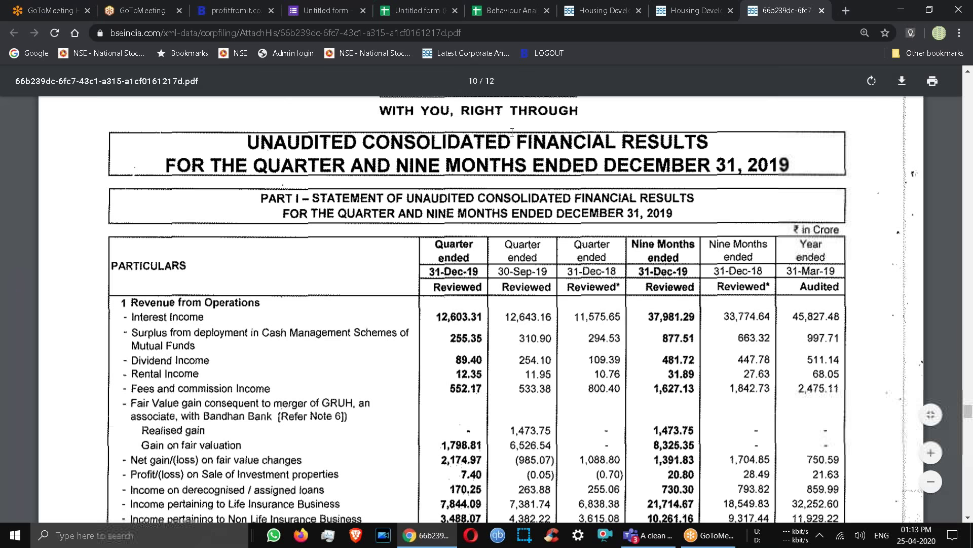
- Examine the consolidated revenue lines and mark the year ended 31-Mar-19 figures from interest income to total income
scroll(512, 133, "down", 1)
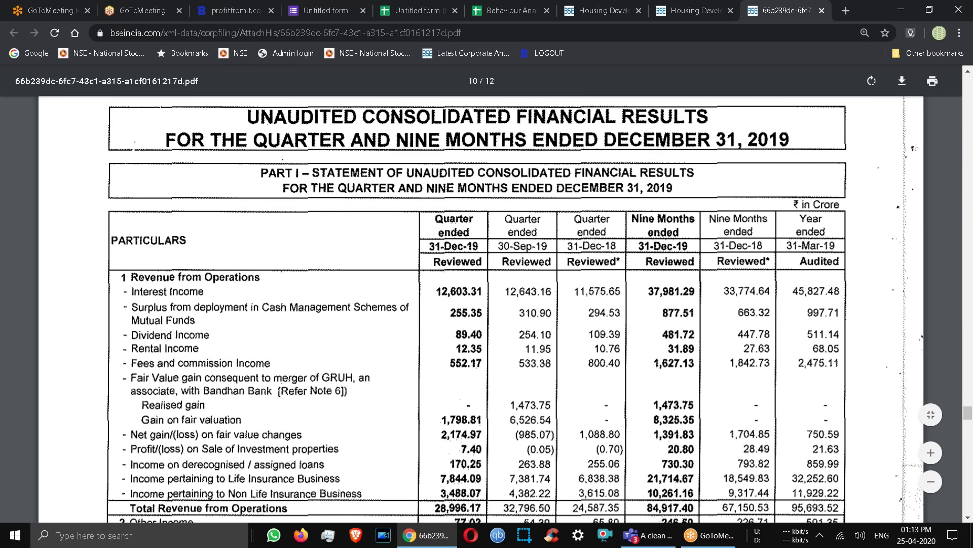
scroll(515, 309, "down", 1)
scroll(816, 294, "down", 3)
left_click_drag(790, 436, 832, 434)
left_click(832, 434)
double_click(829, 435)
left_click(826, 437)
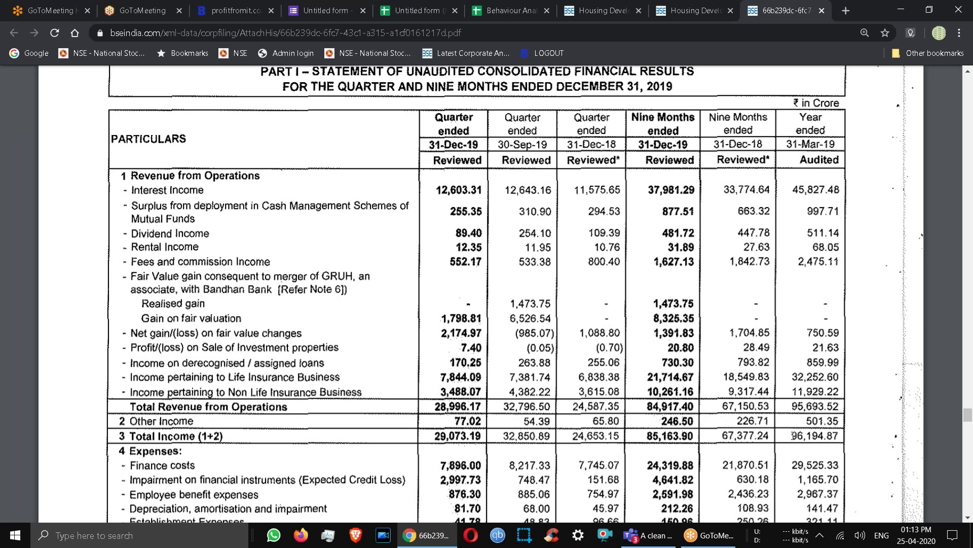
left_click_drag(839, 435, 820, 435)
left_click_drag(794, 188, 834, 432)
left_click(700, 342)
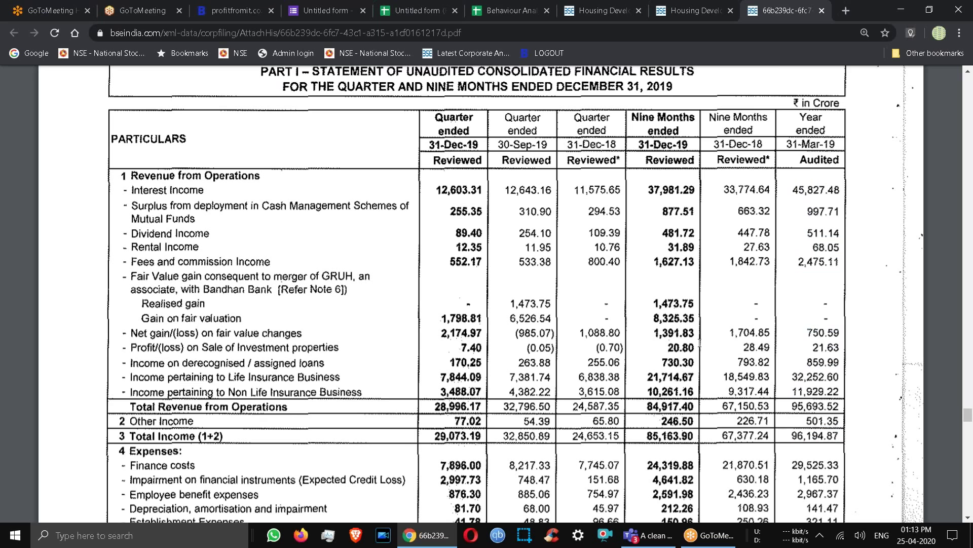
- Examine the consolidated statement's expenses, share of associates' profit, net profit and earnings per share
scroll(700, 342, "down", 1)
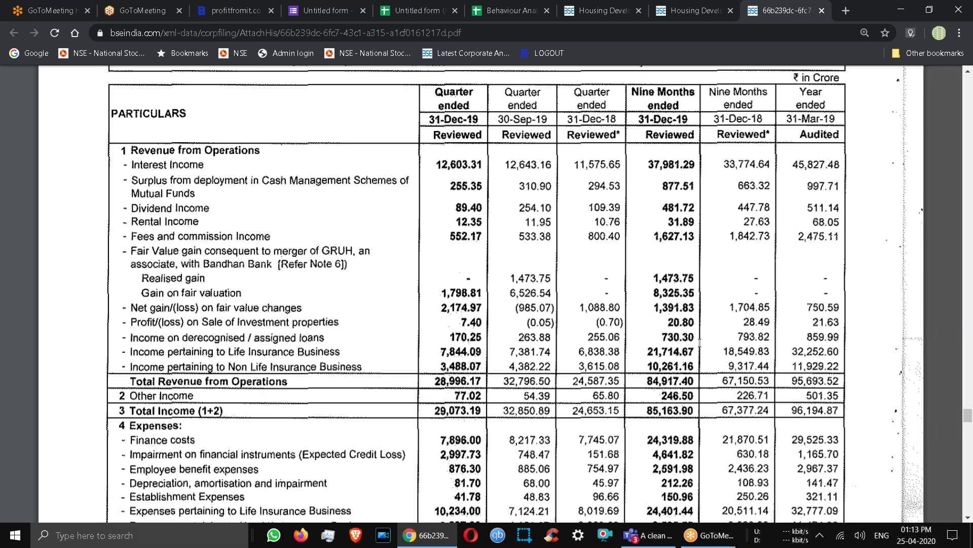
scroll(700, 343, "down", 3)
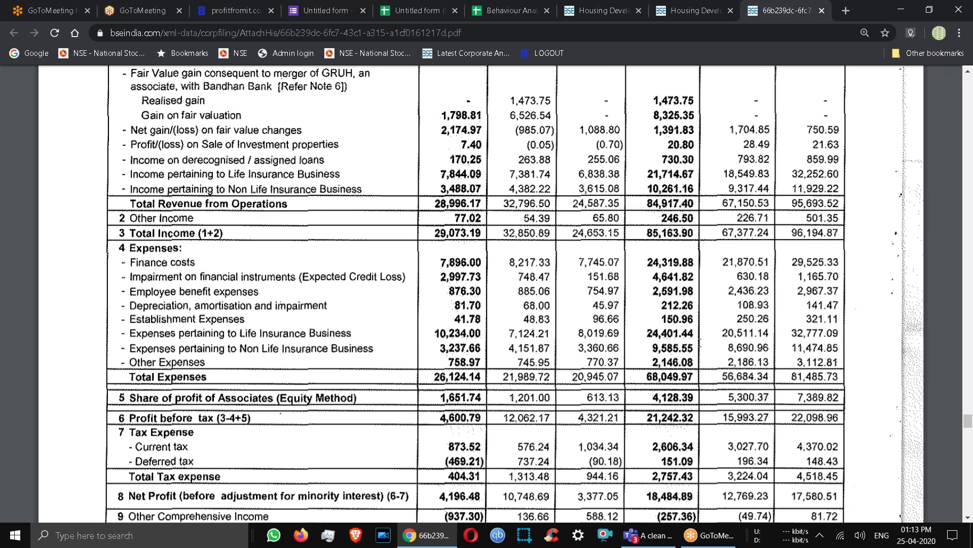
scroll(700, 343, "down", 5)
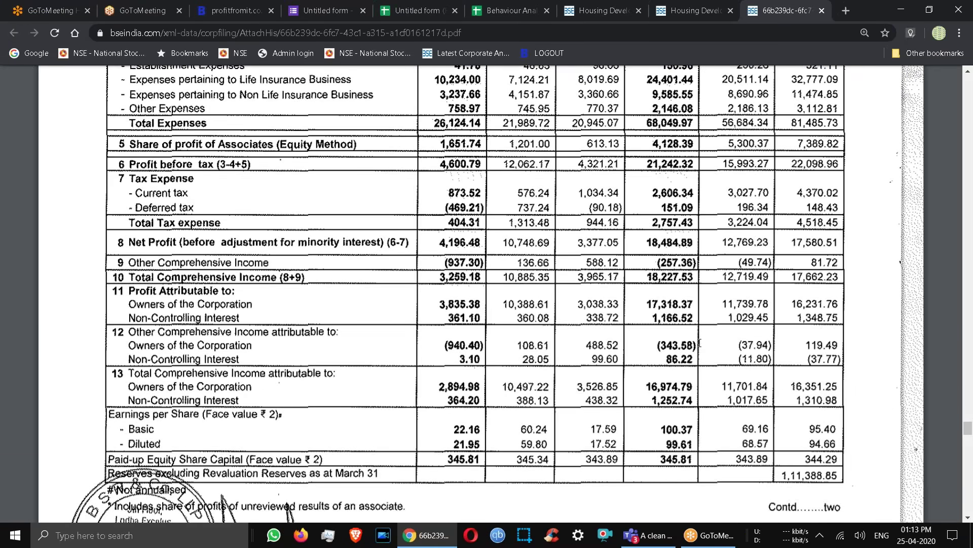
- Return to the standalone results statement and review its expenses, profit, tax and earnings per share for comparison
scroll(699, 343, "up", 10)
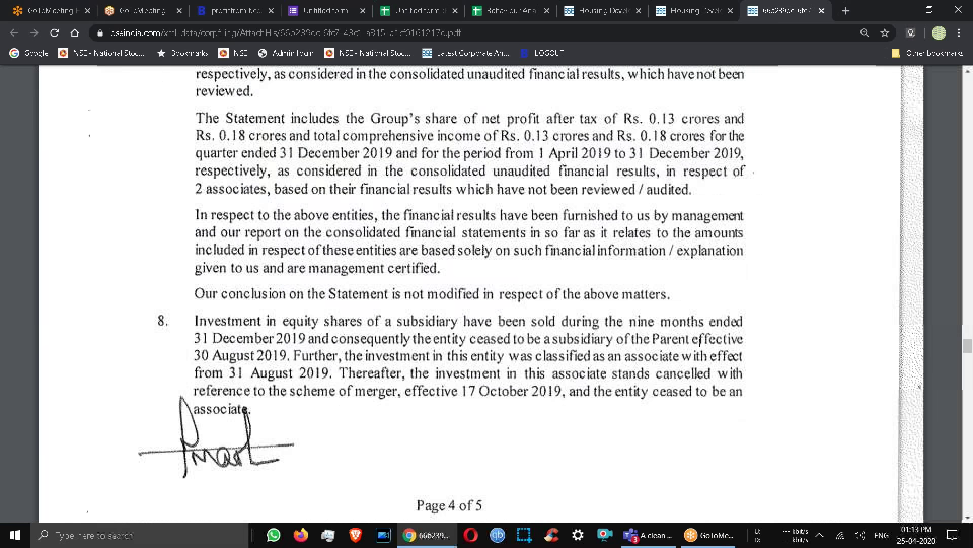
scroll(700, 343, "up", 10)
scroll(699, 343, "up", 15)
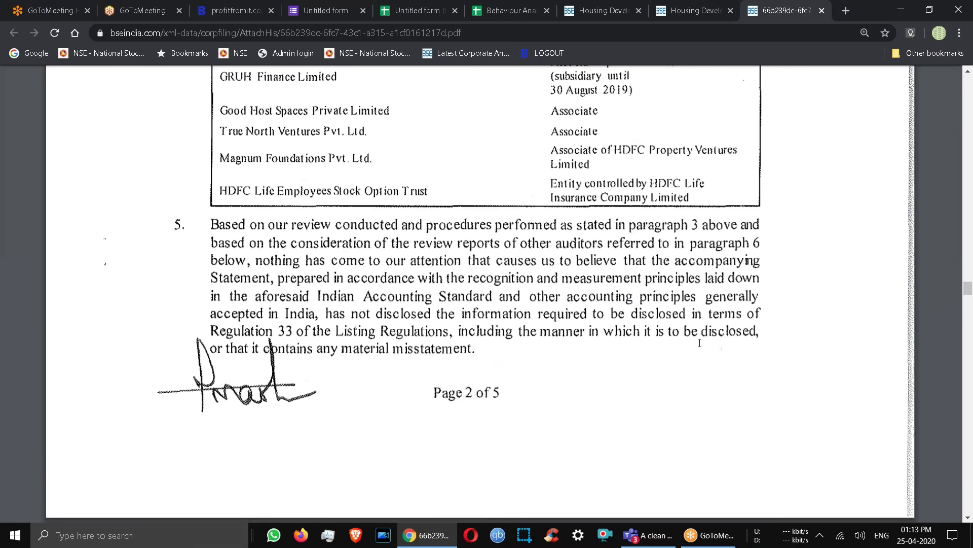
scroll(699, 342, "up", 20)
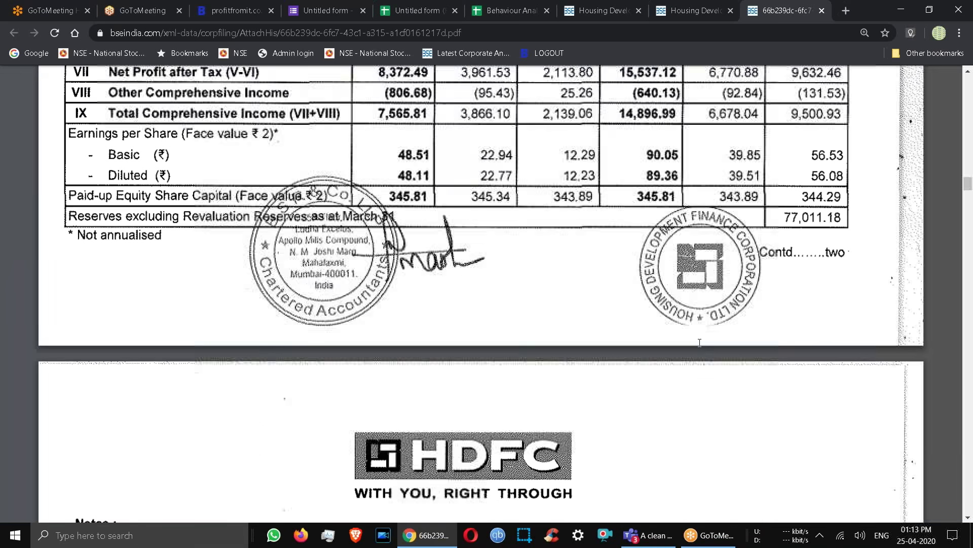
scroll(700, 343, "up", 8)
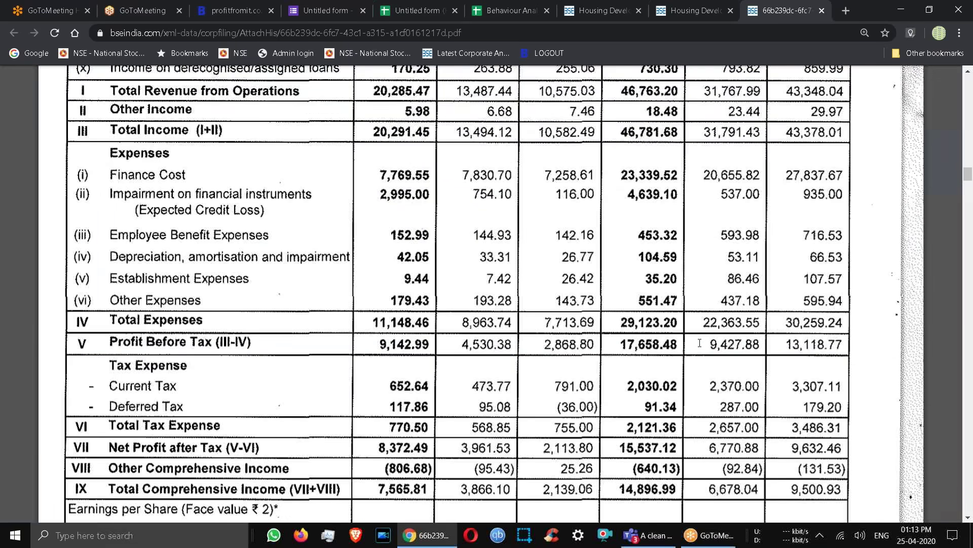
scroll(699, 343, "down", 1)
scroll(699, 343, "down", 5)
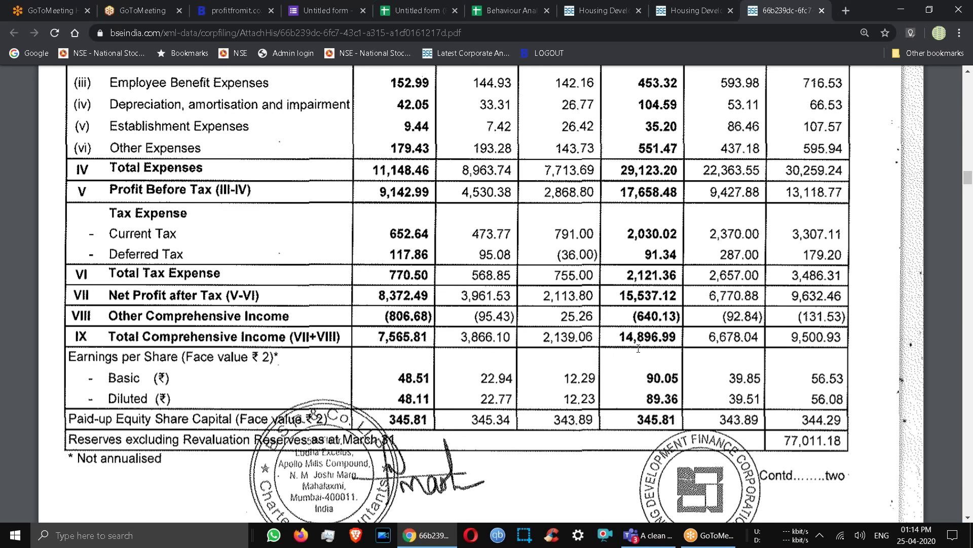
- Search the filing for "npa", close the search, and review the consolidated statement's expenses, profit and earnings per share
key("ctrl+f")
type("na")
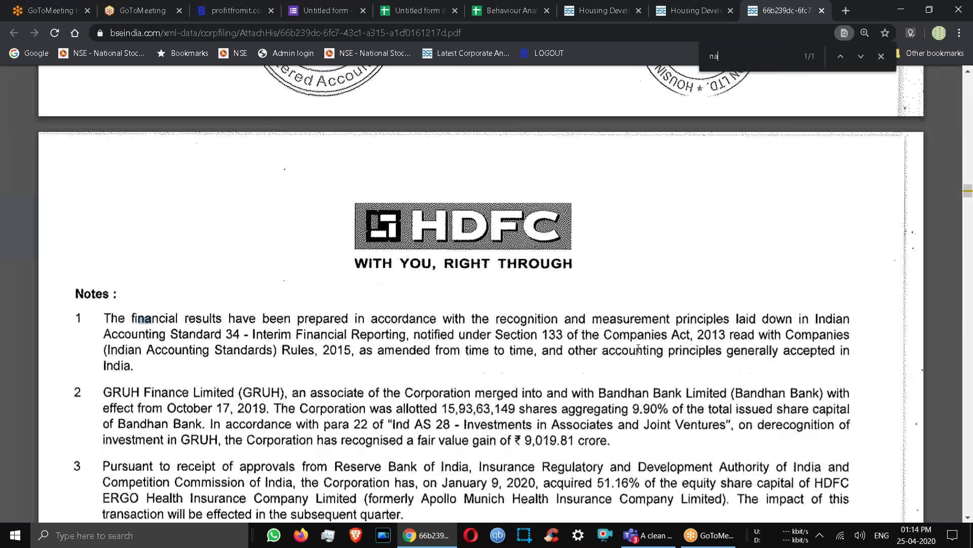
key("BackSpace")
type("pa")
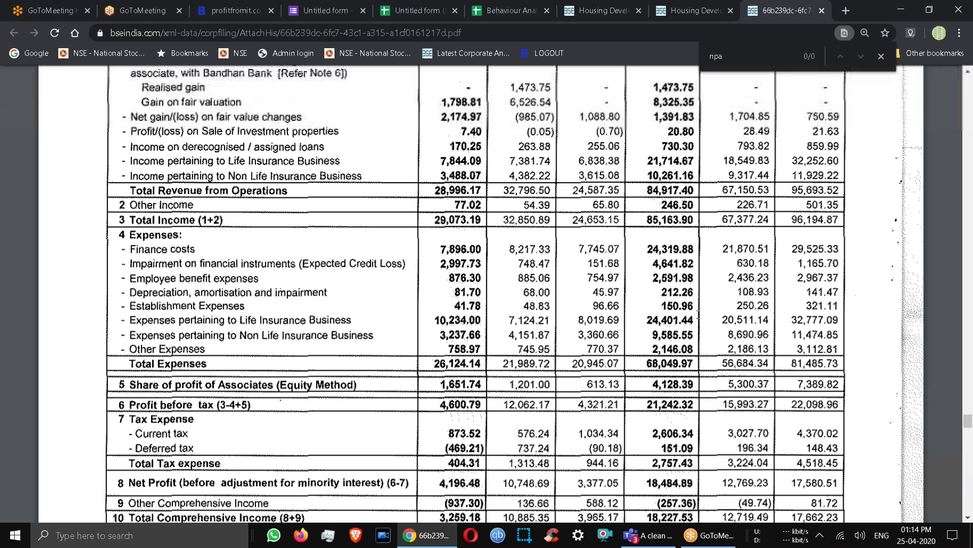
key("Escape")
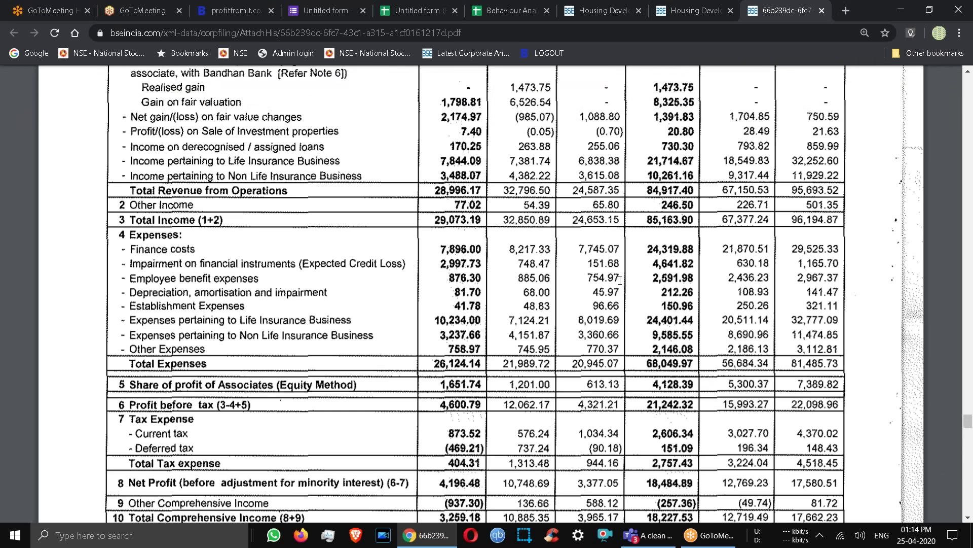
scroll(619, 281, "down", 1)
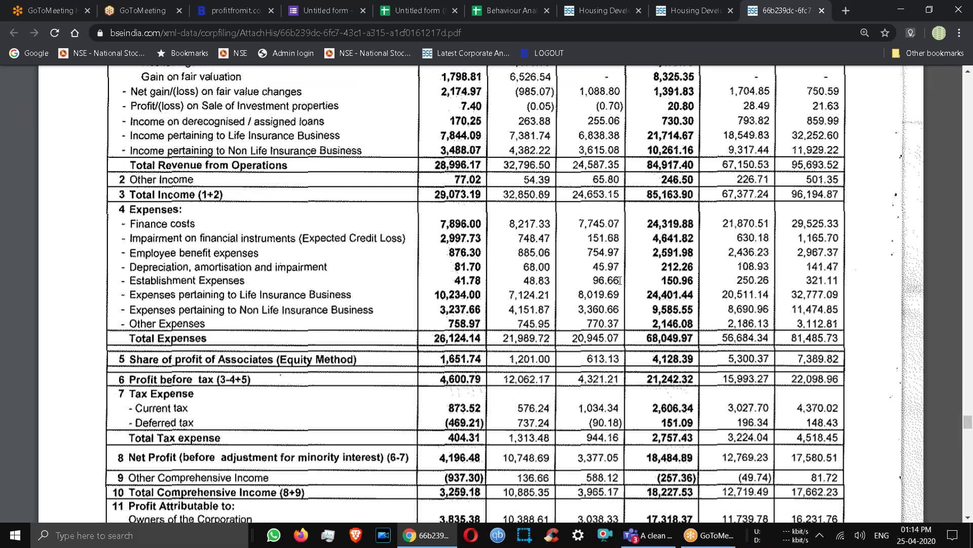
scroll(620, 281, "down", 3)
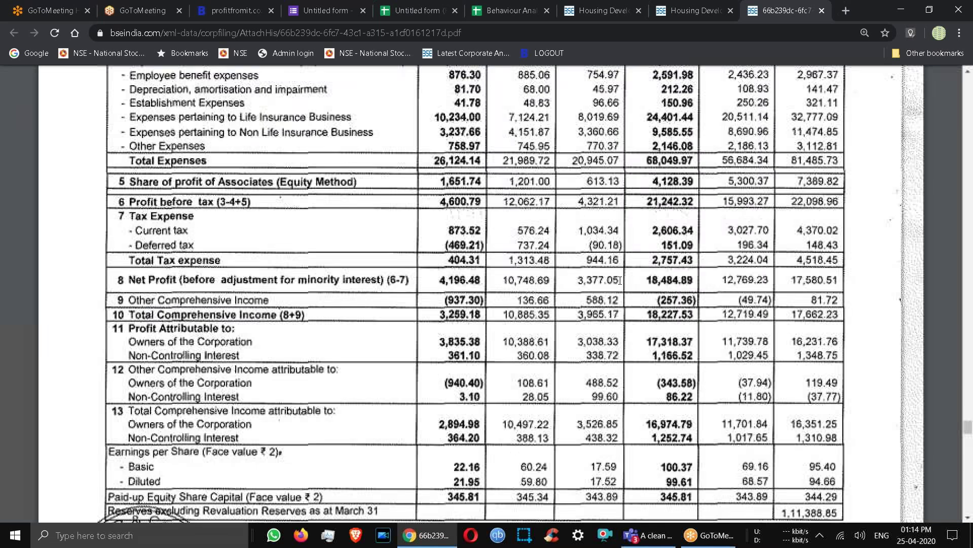
- Review the consolidated December 2019 statement again from revenue from operations through expenses, associates' profit, net profit and earnings per share
scroll(620, 281, "up", 6)
scroll(620, 280, "up", 3)
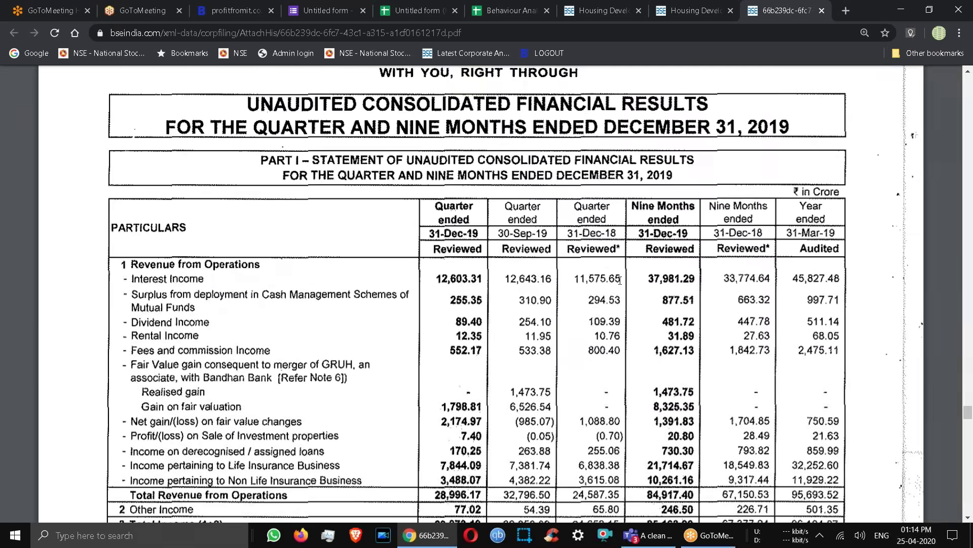
scroll(620, 280, "up", 2)
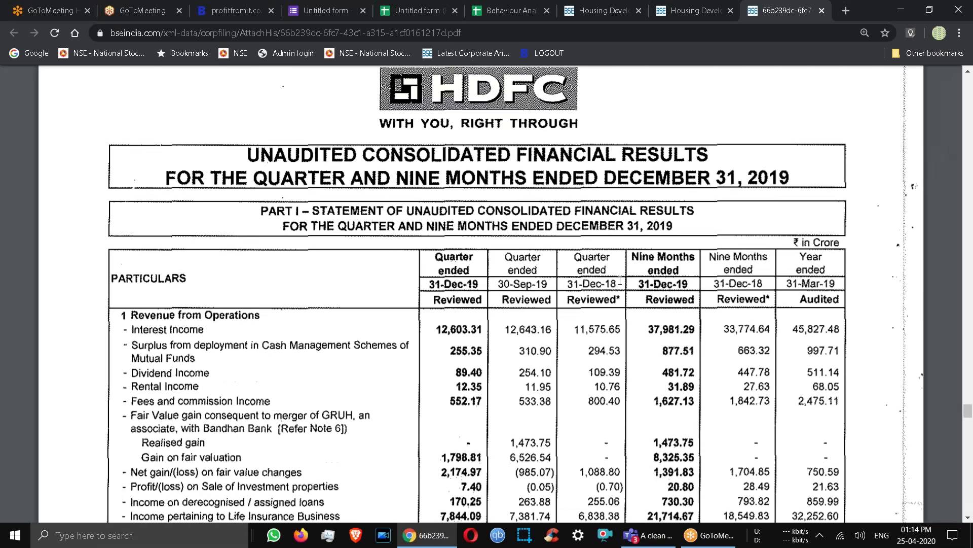
scroll(620, 280, "down", 5)
scroll(620, 280, "down", 1)
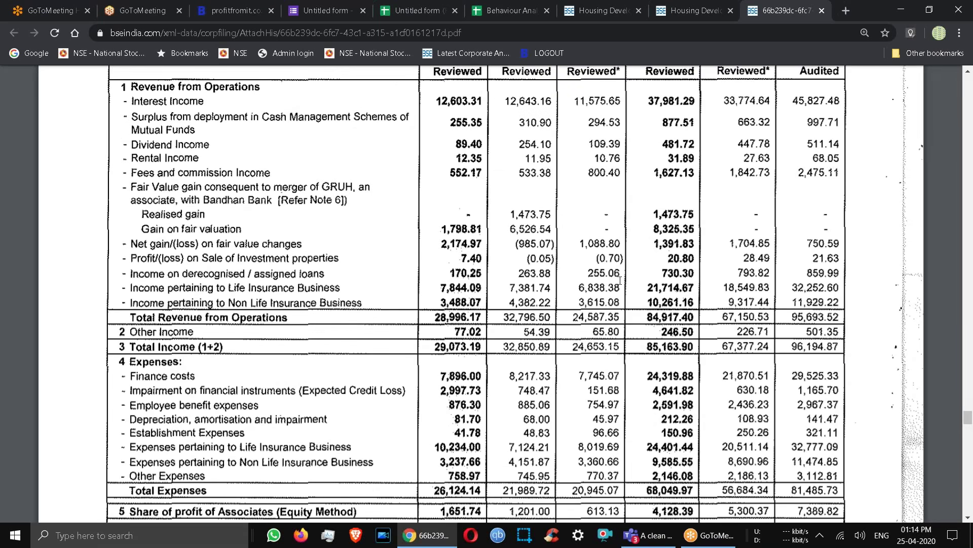
scroll(620, 281, "down", 2)
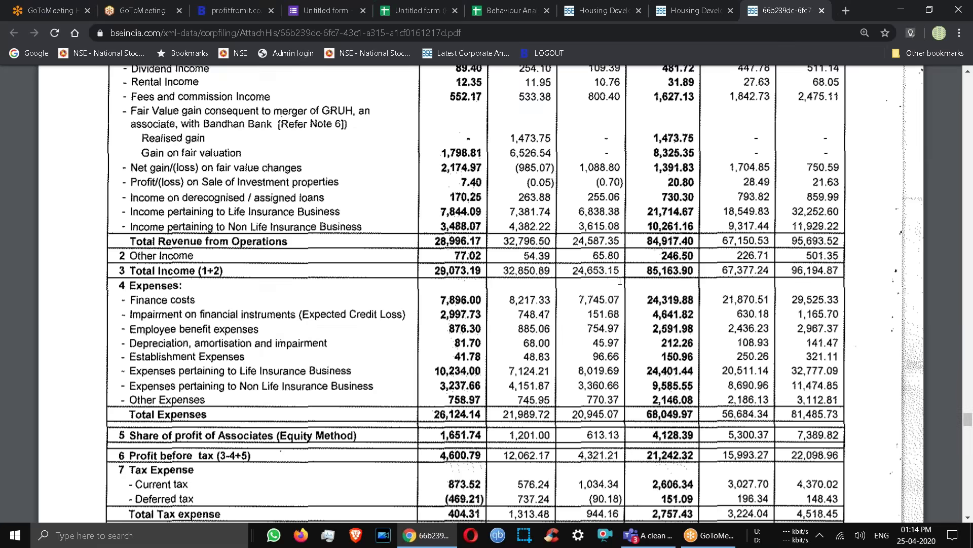
scroll(619, 280, "down", 3)
scroll(619, 281, "down", 3)
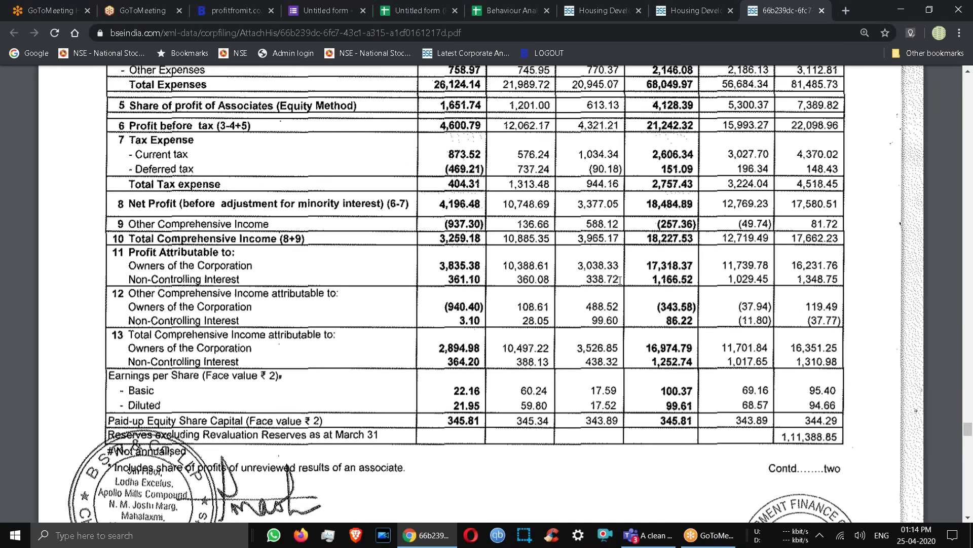
scroll(619, 281, "down", 1)
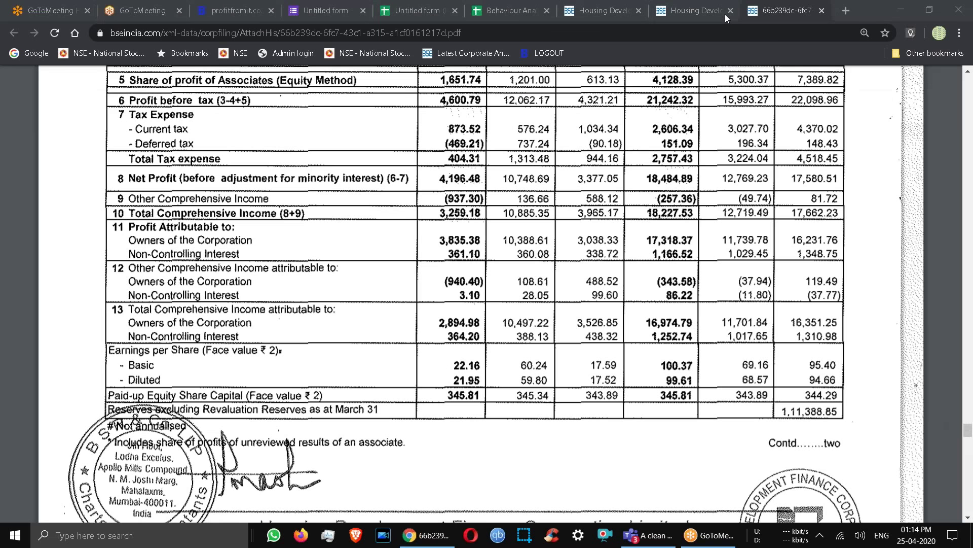
- Leave the results filing and return to HDFC's stock overview page on BSE
left_click(680, 12)
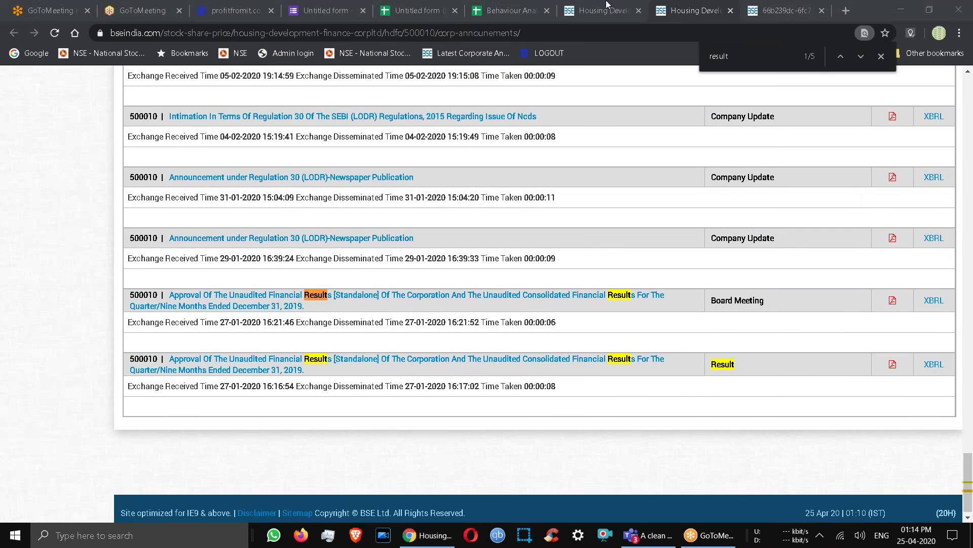
left_click(578, 9)
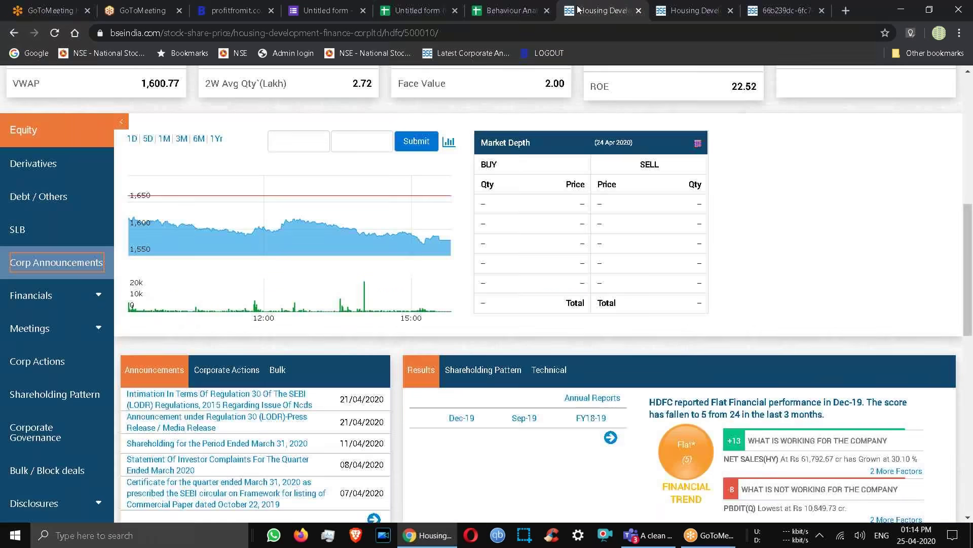